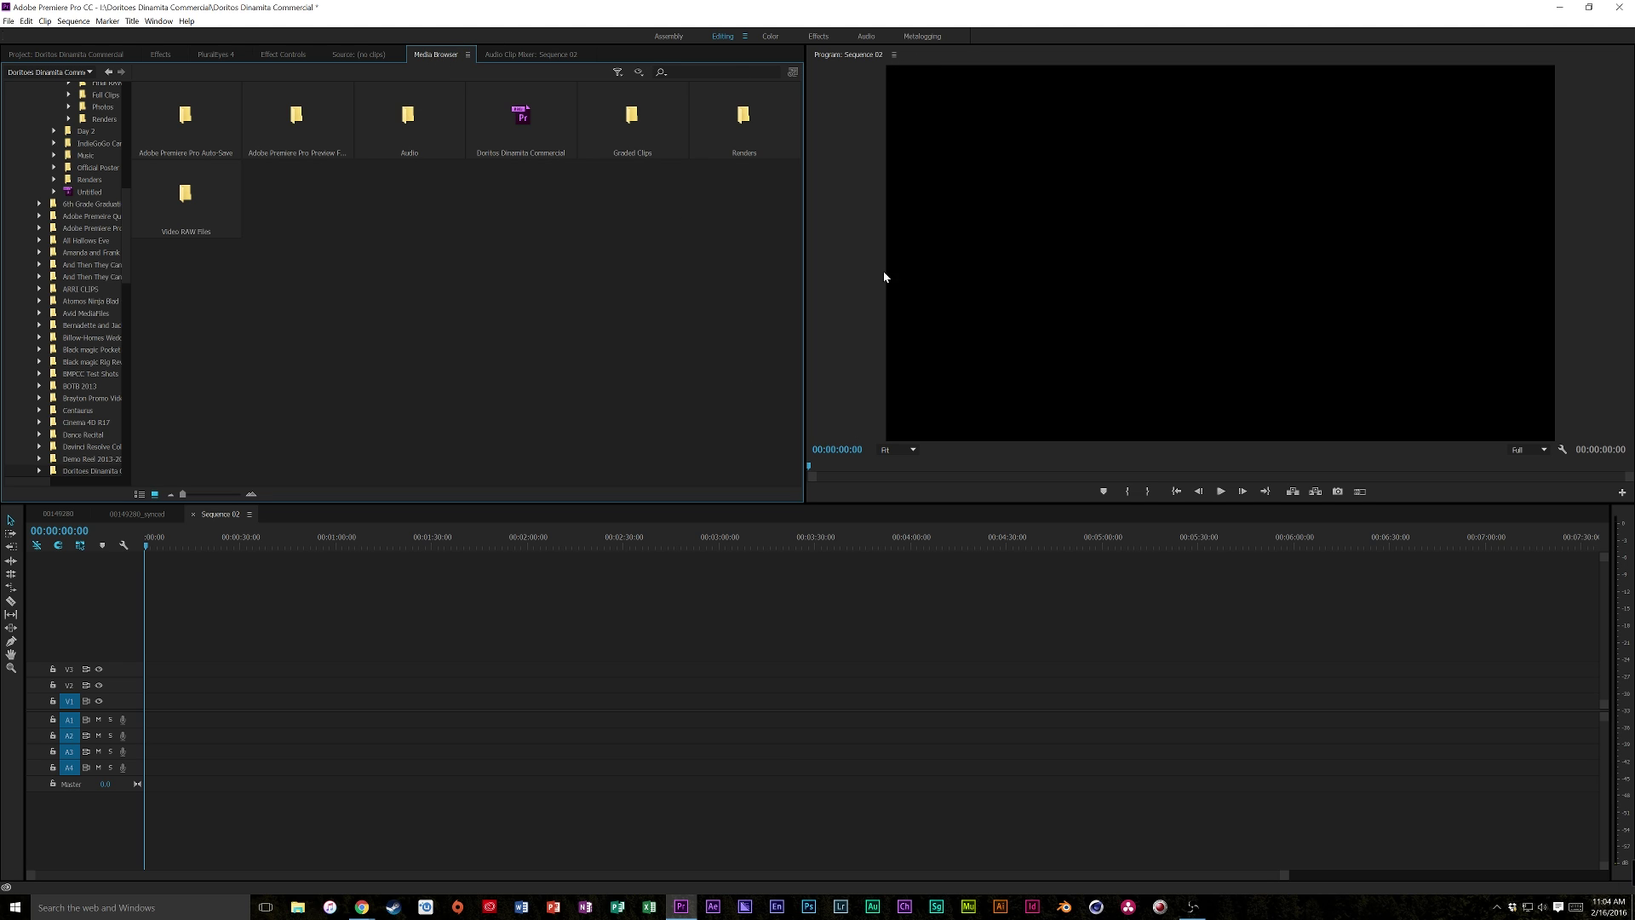
- In Media Browser, go to I: (4TB Videos) > Doritos Dinamita Commercial > Video RAW Files
left_click(159, 20)
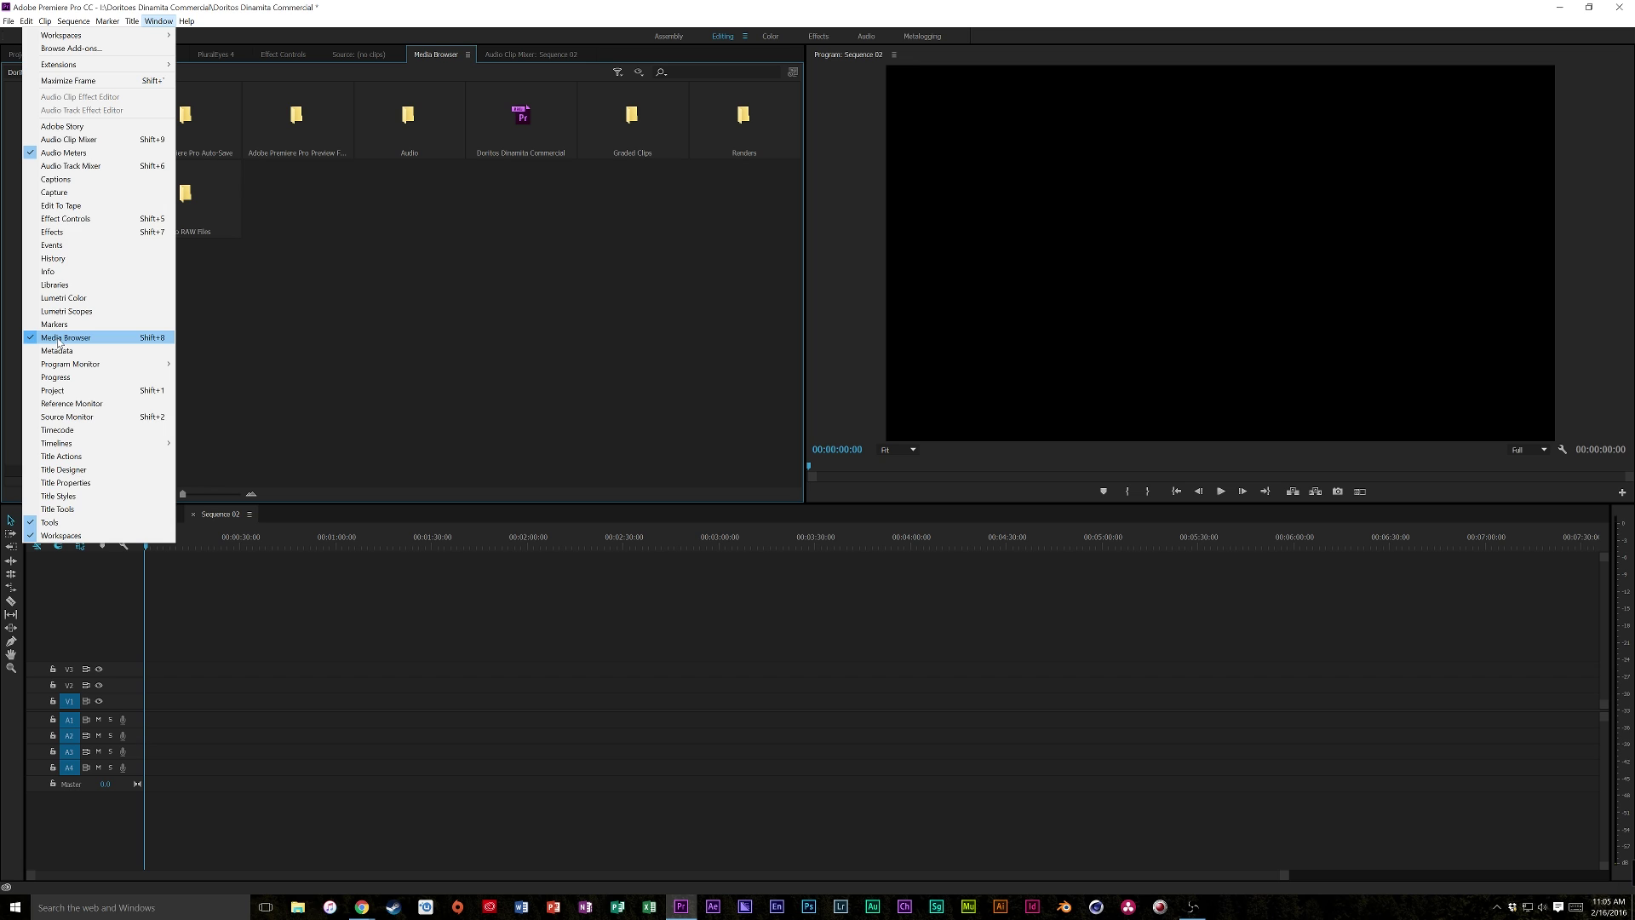
left_click(385, 249)
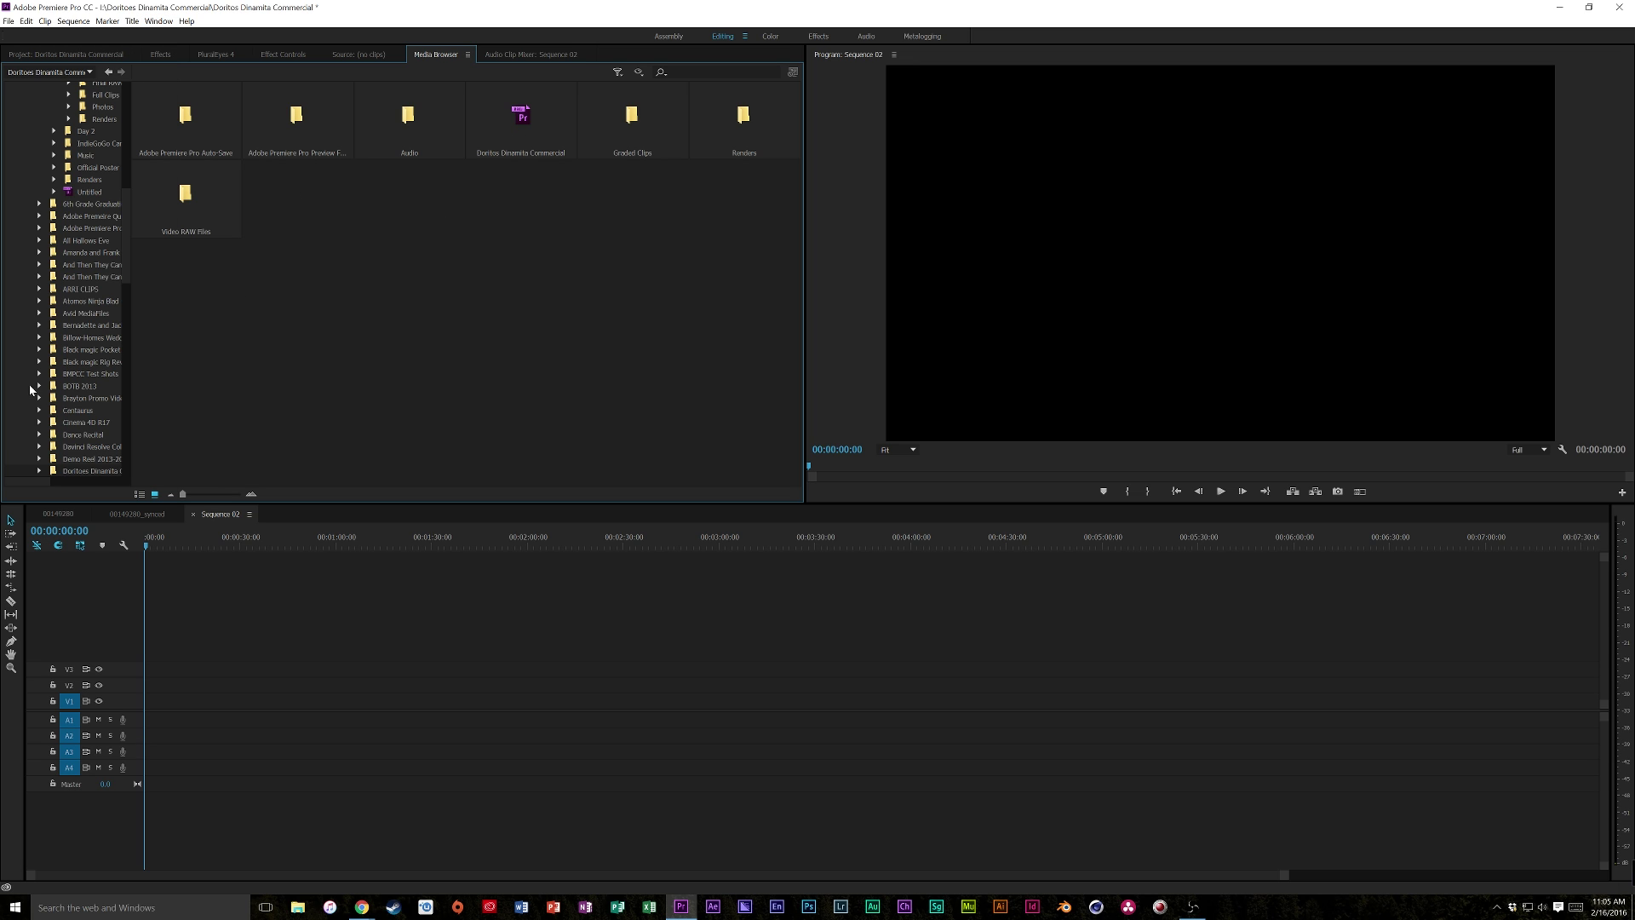
scroll(83, 199, "up", 10)
left_click(73, 125)
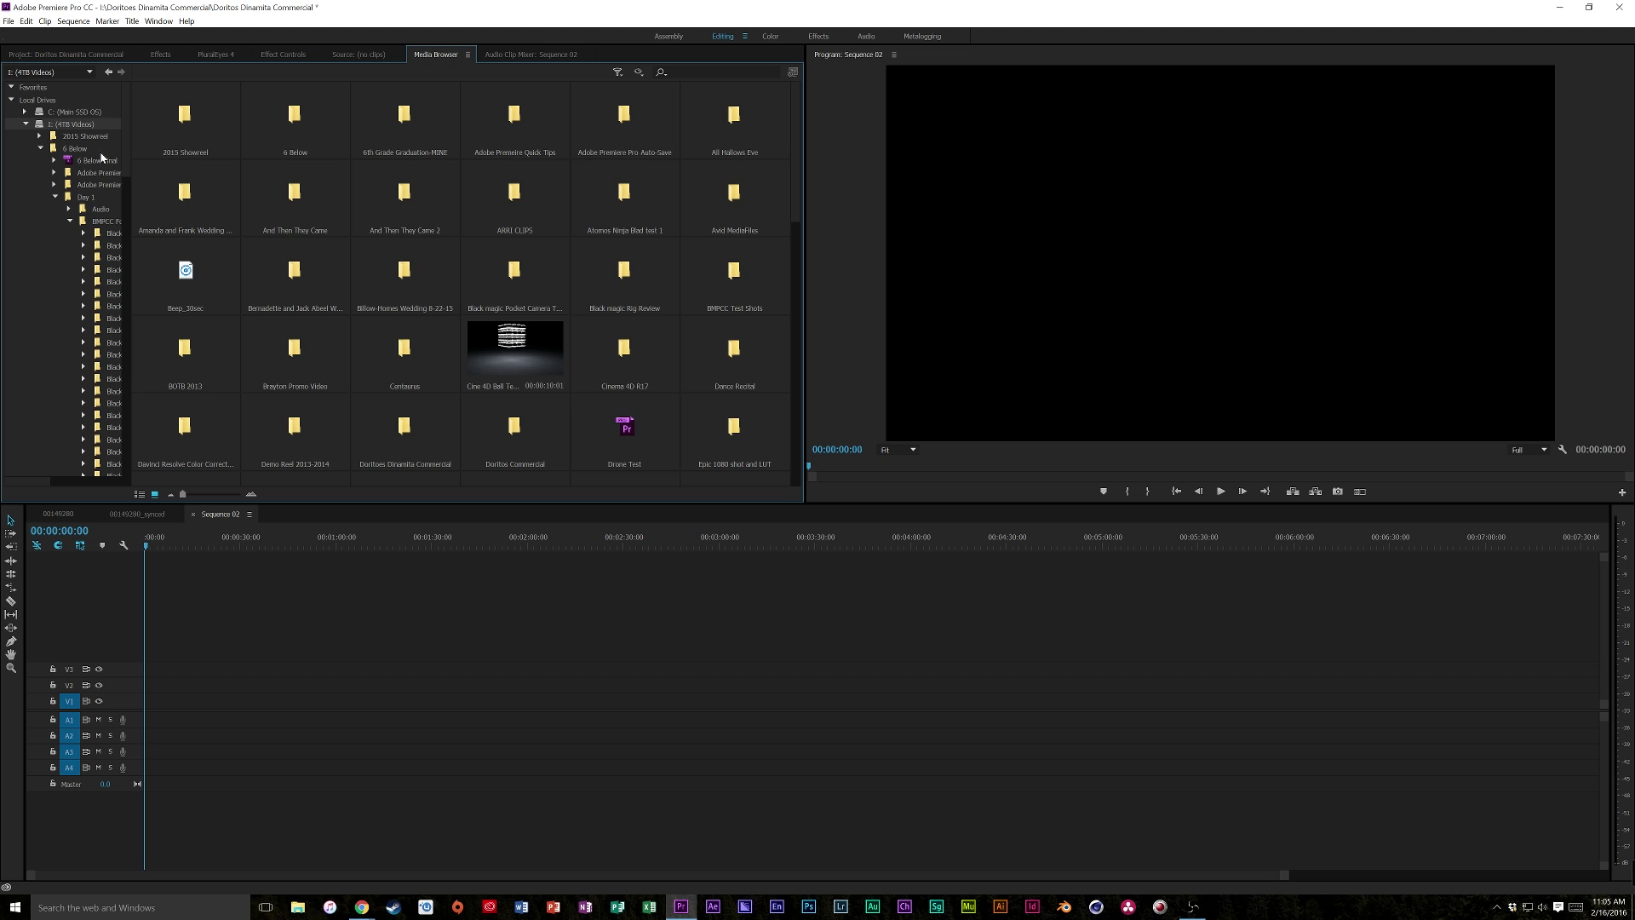
scroll(442, 355, "down", 1)
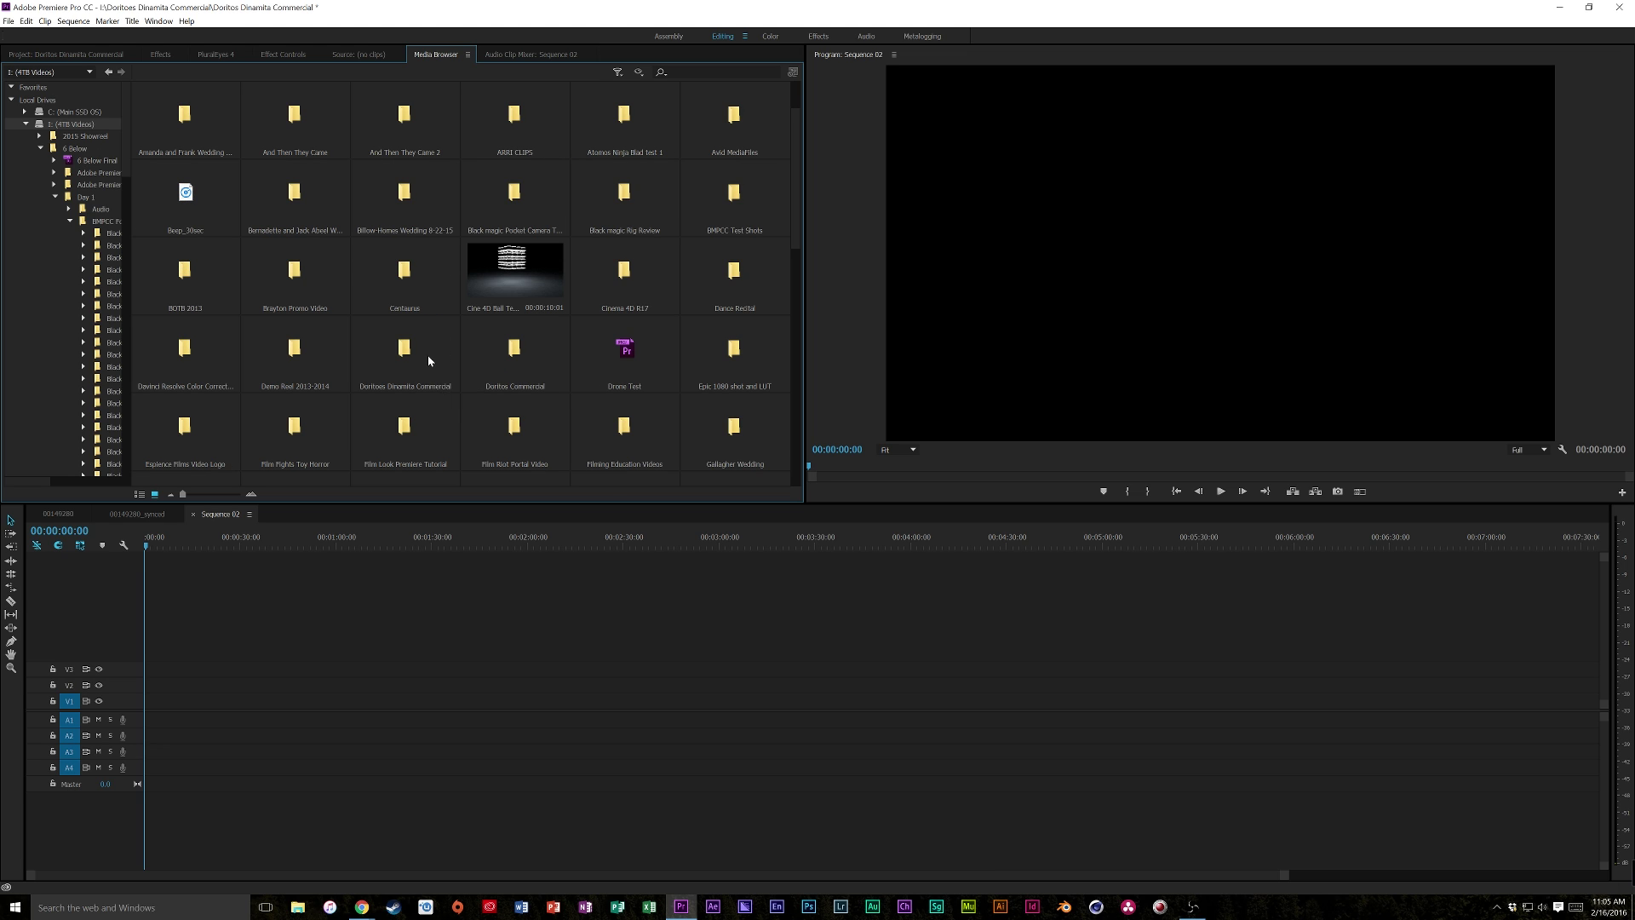
double_click(430, 361)
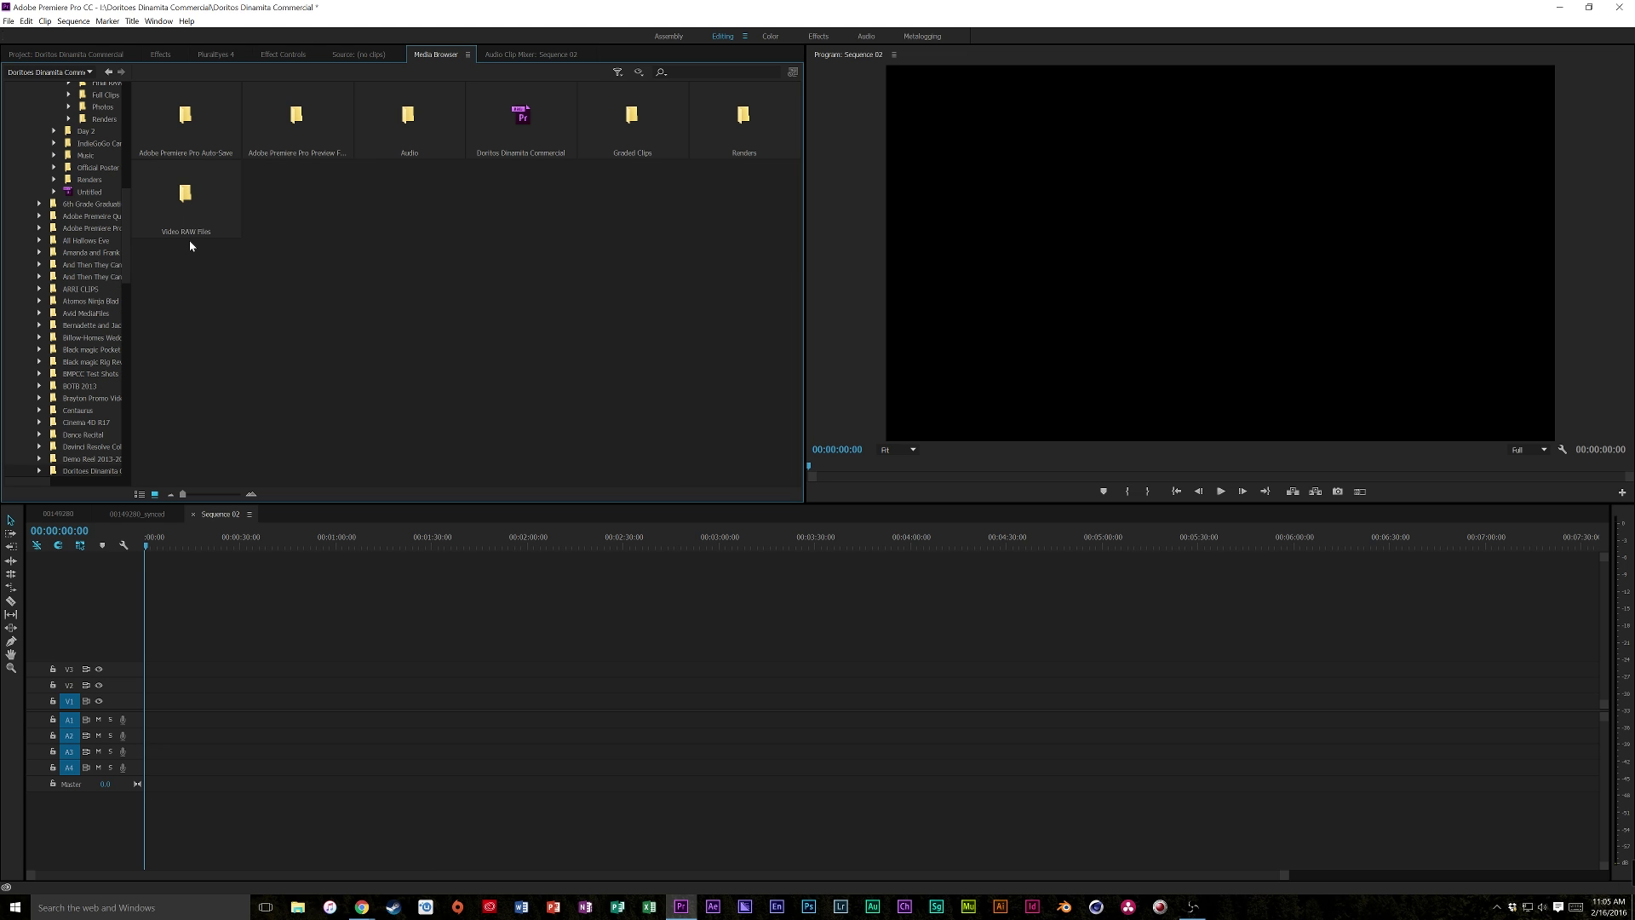
double_click(185, 195)
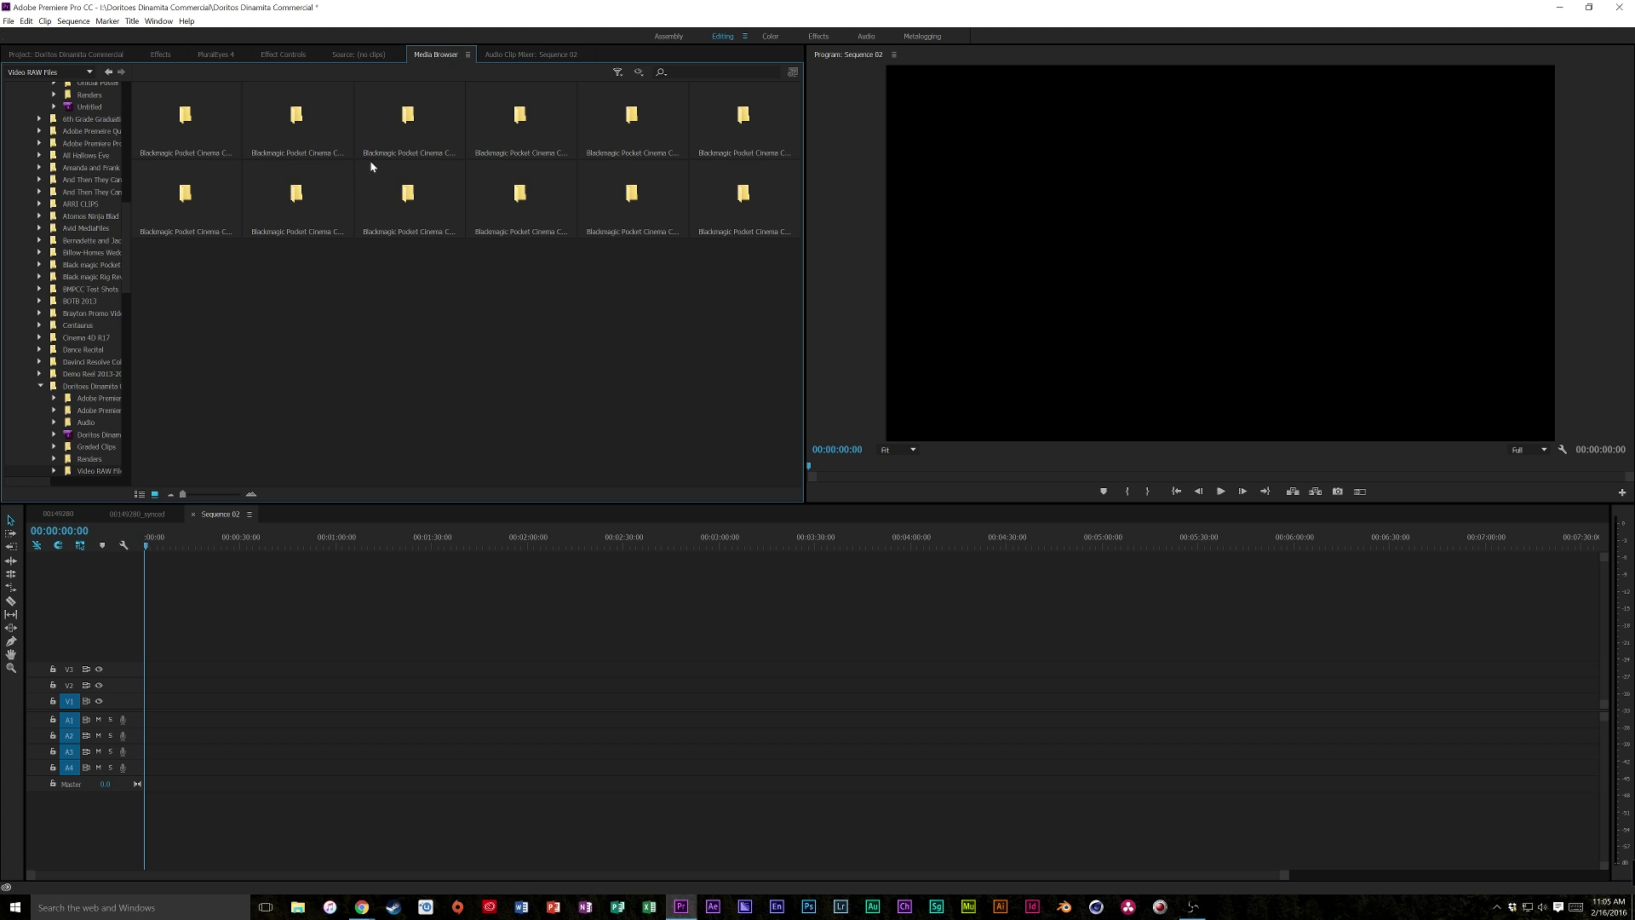
- Import the 2:49:15 dining-table clip from the first Blackmagic camera folder
double_click(208, 118)
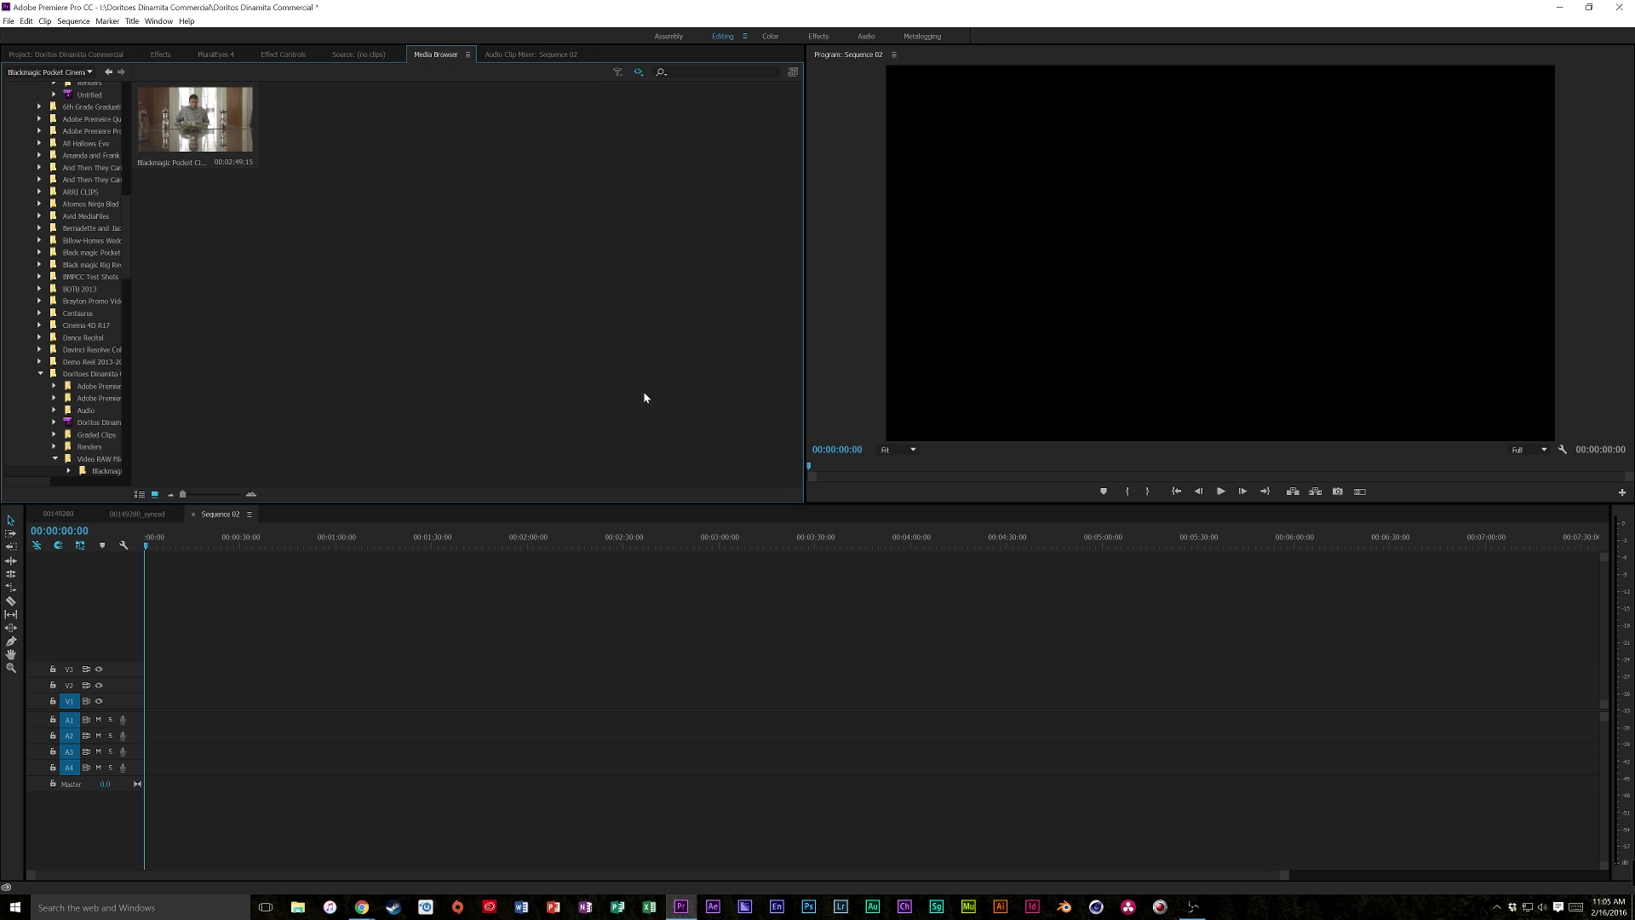
right_click(196, 128)
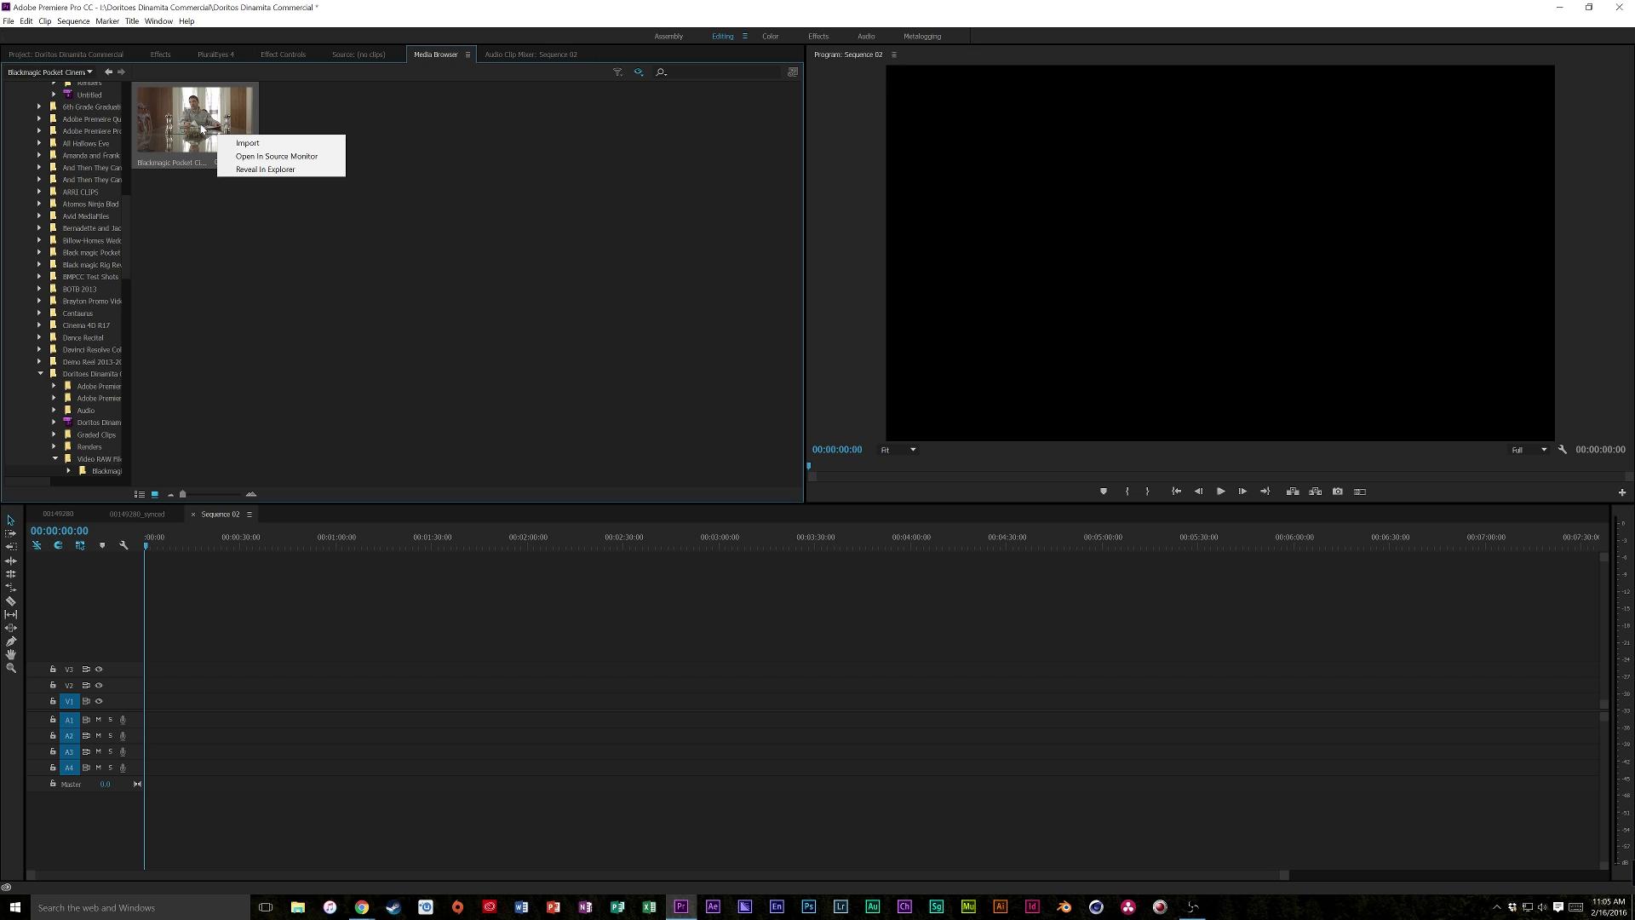
left_click(239, 145)
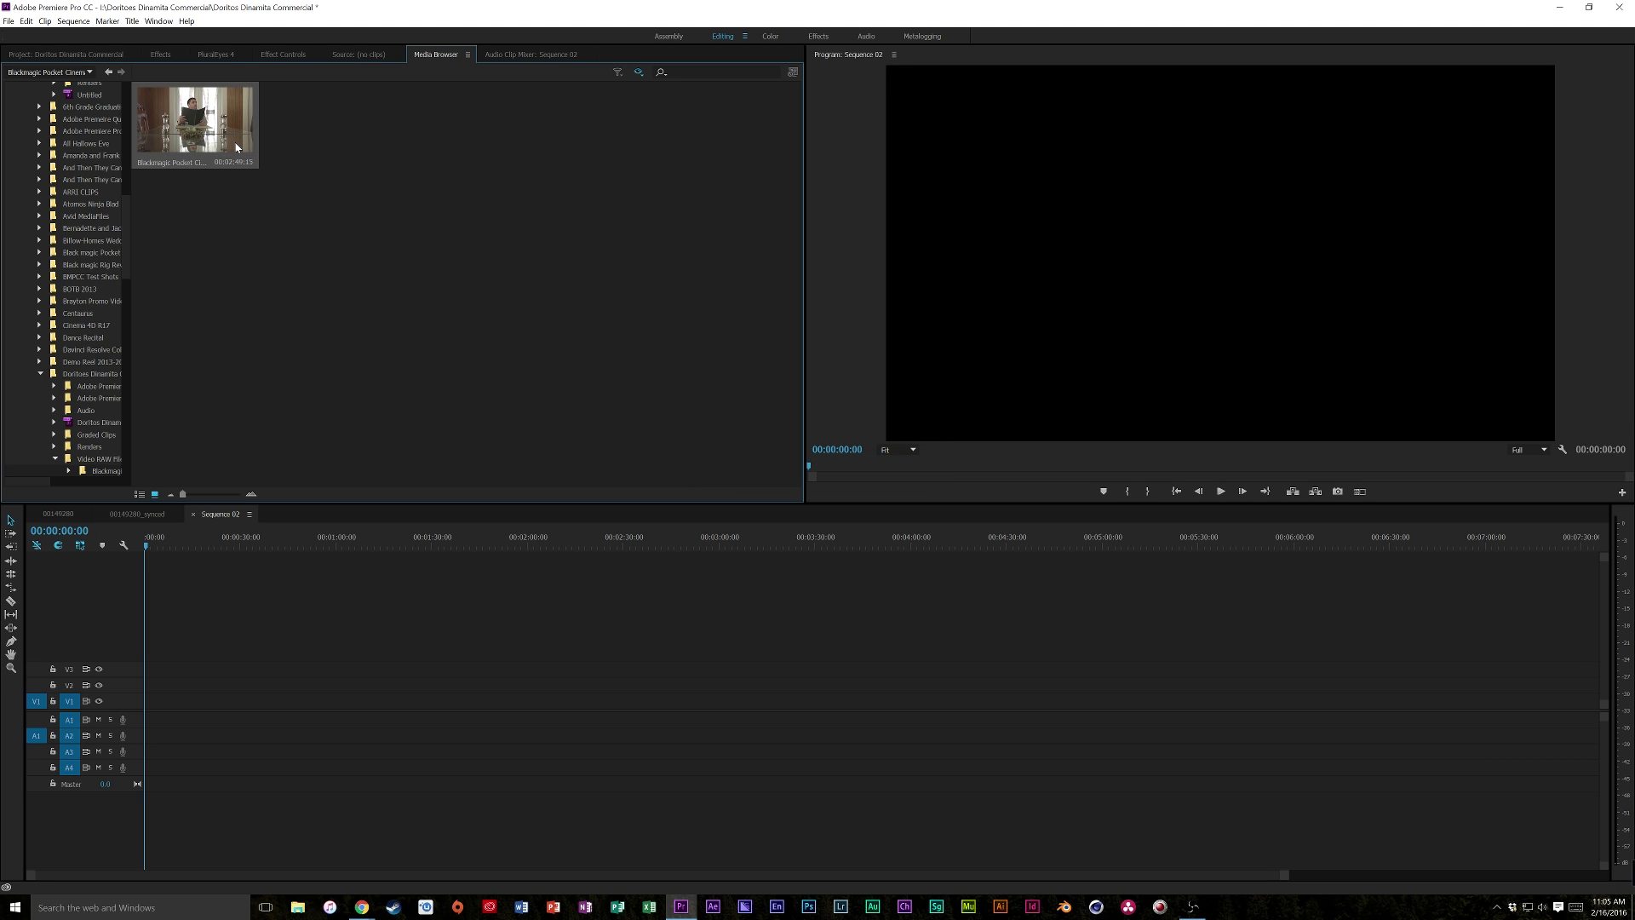
- Find the 45:05 close-up clip in another Blackmagic folder and import it
left_click(108, 72)
double_click(521, 119)
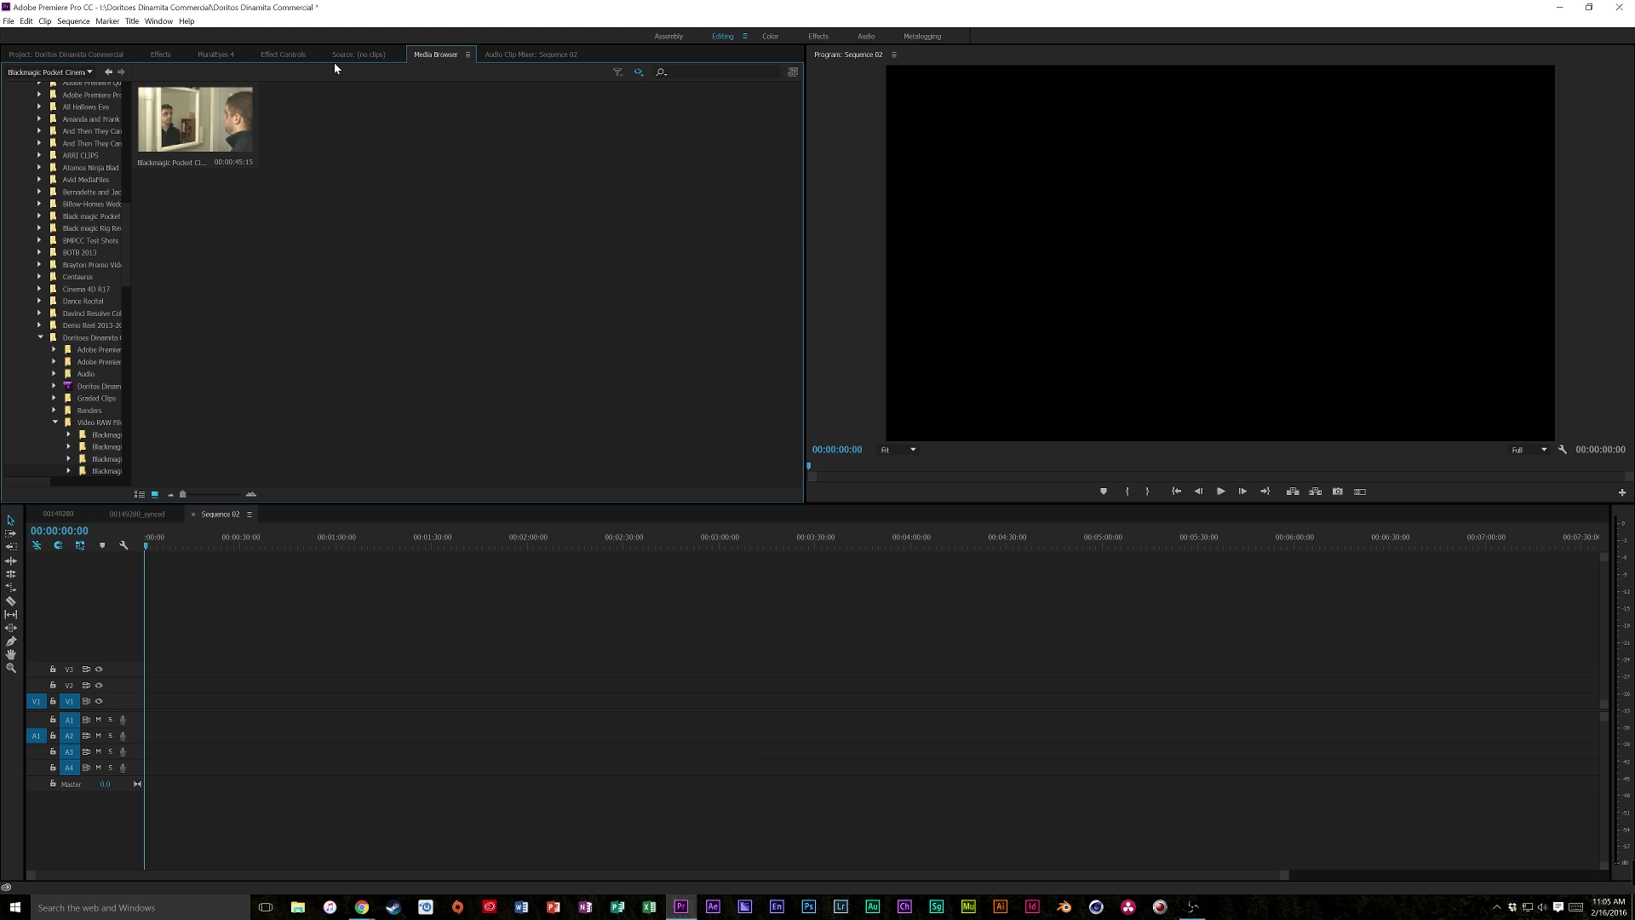
left_click(107, 72)
double_click(506, 196)
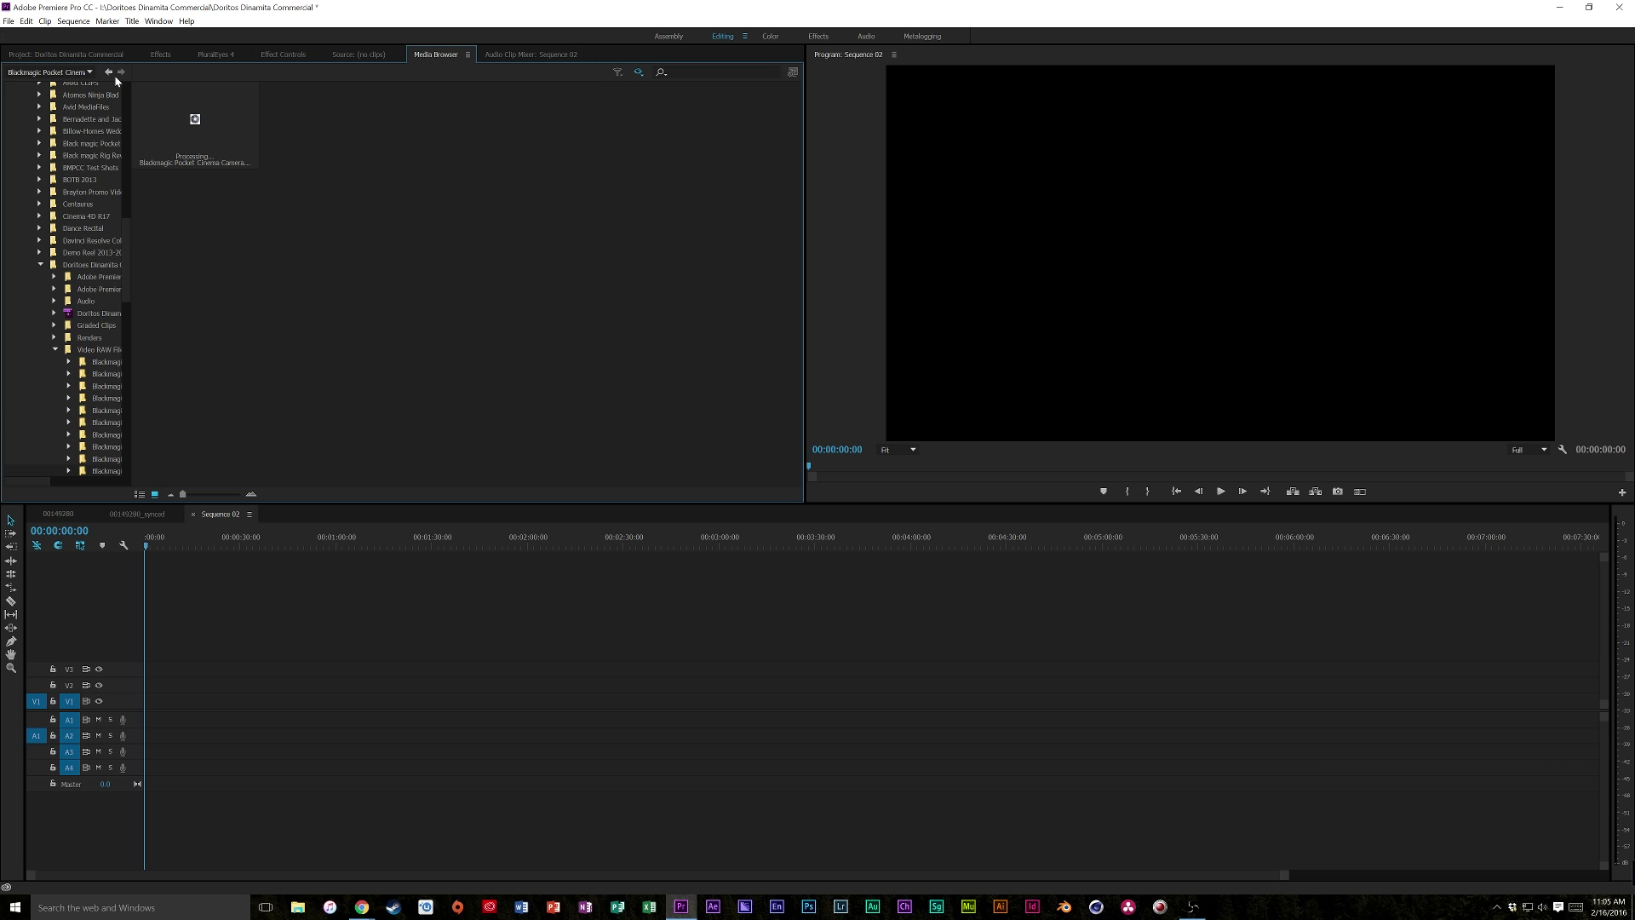
right_click(208, 119)
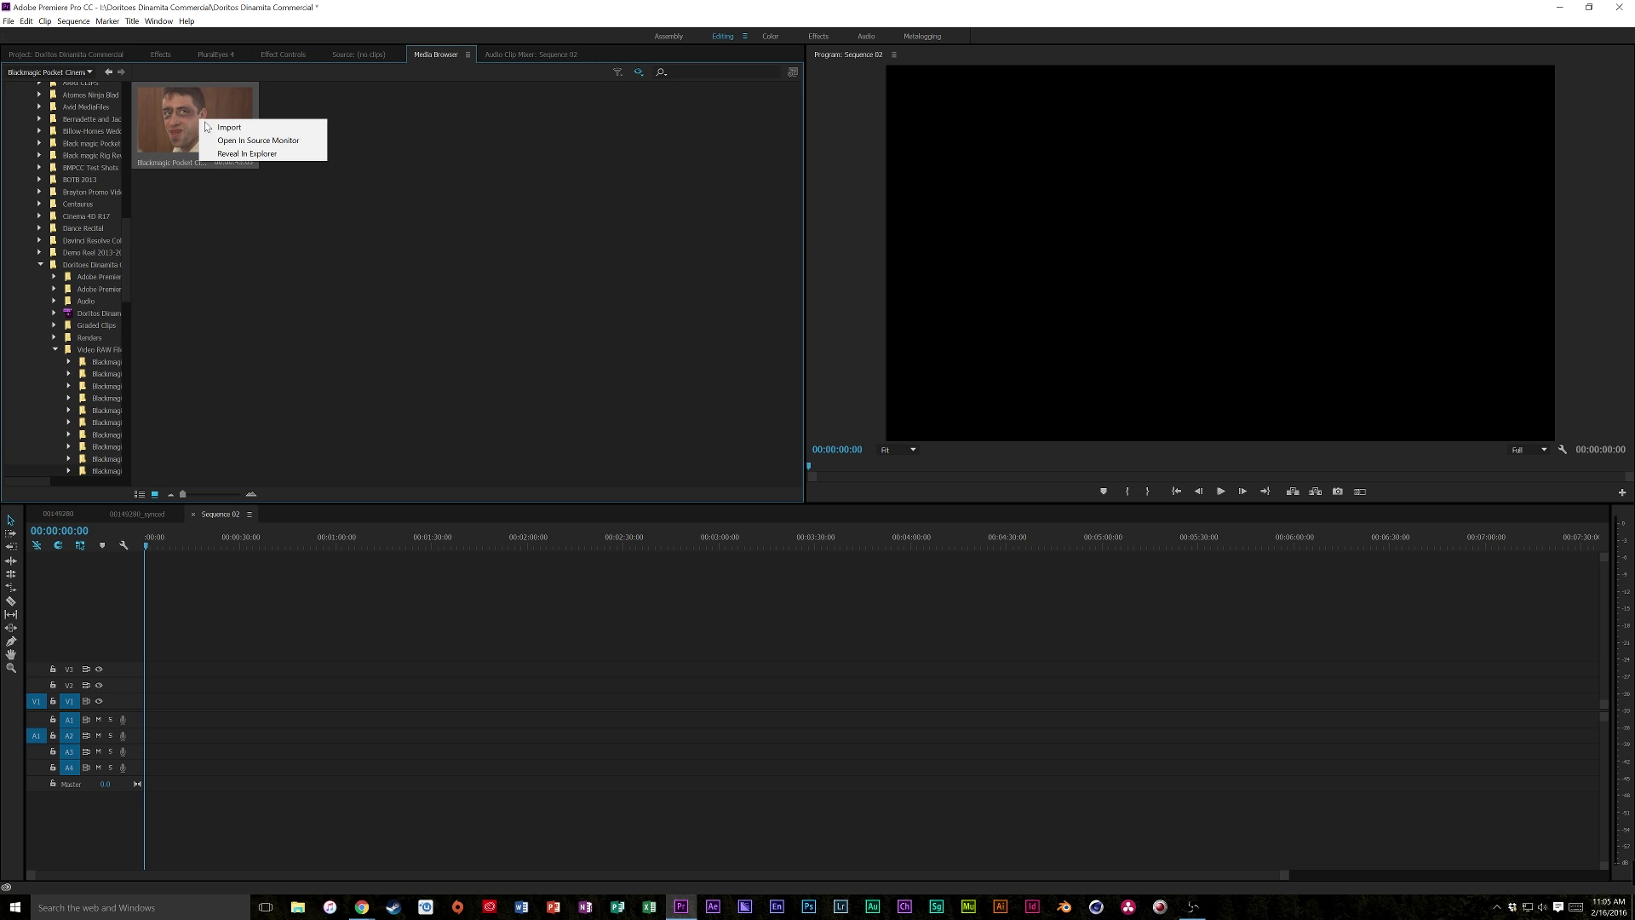
left_click(208, 127)
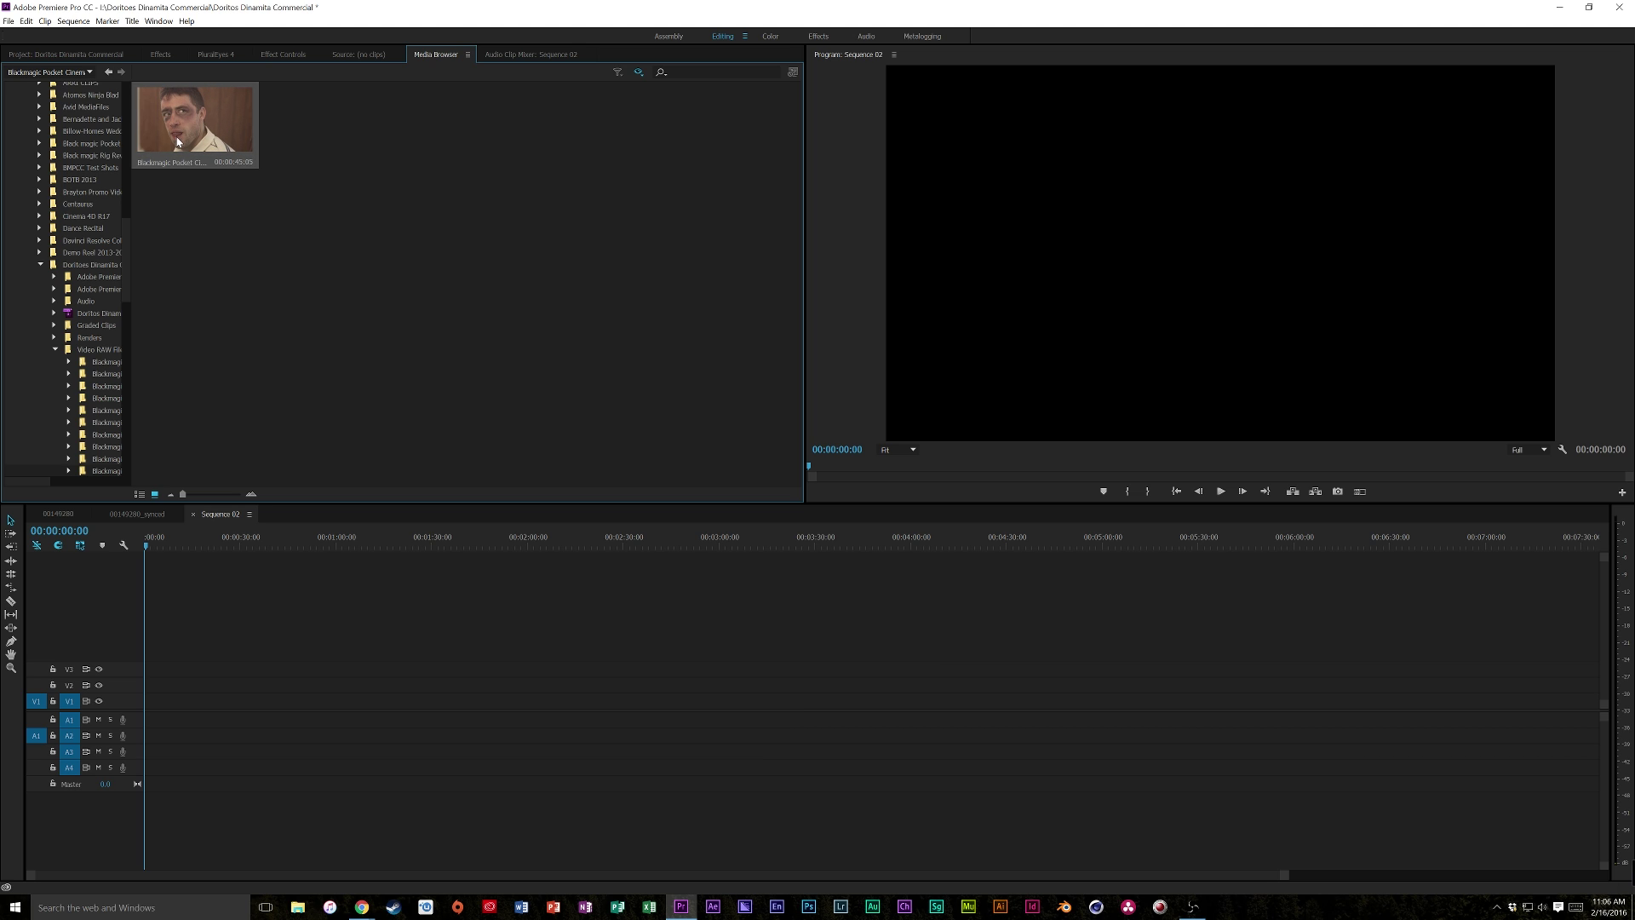
- Put the 45:05 close-up clip at the start of V1 with the 2:49:15 clip after it
left_click(86, 54)
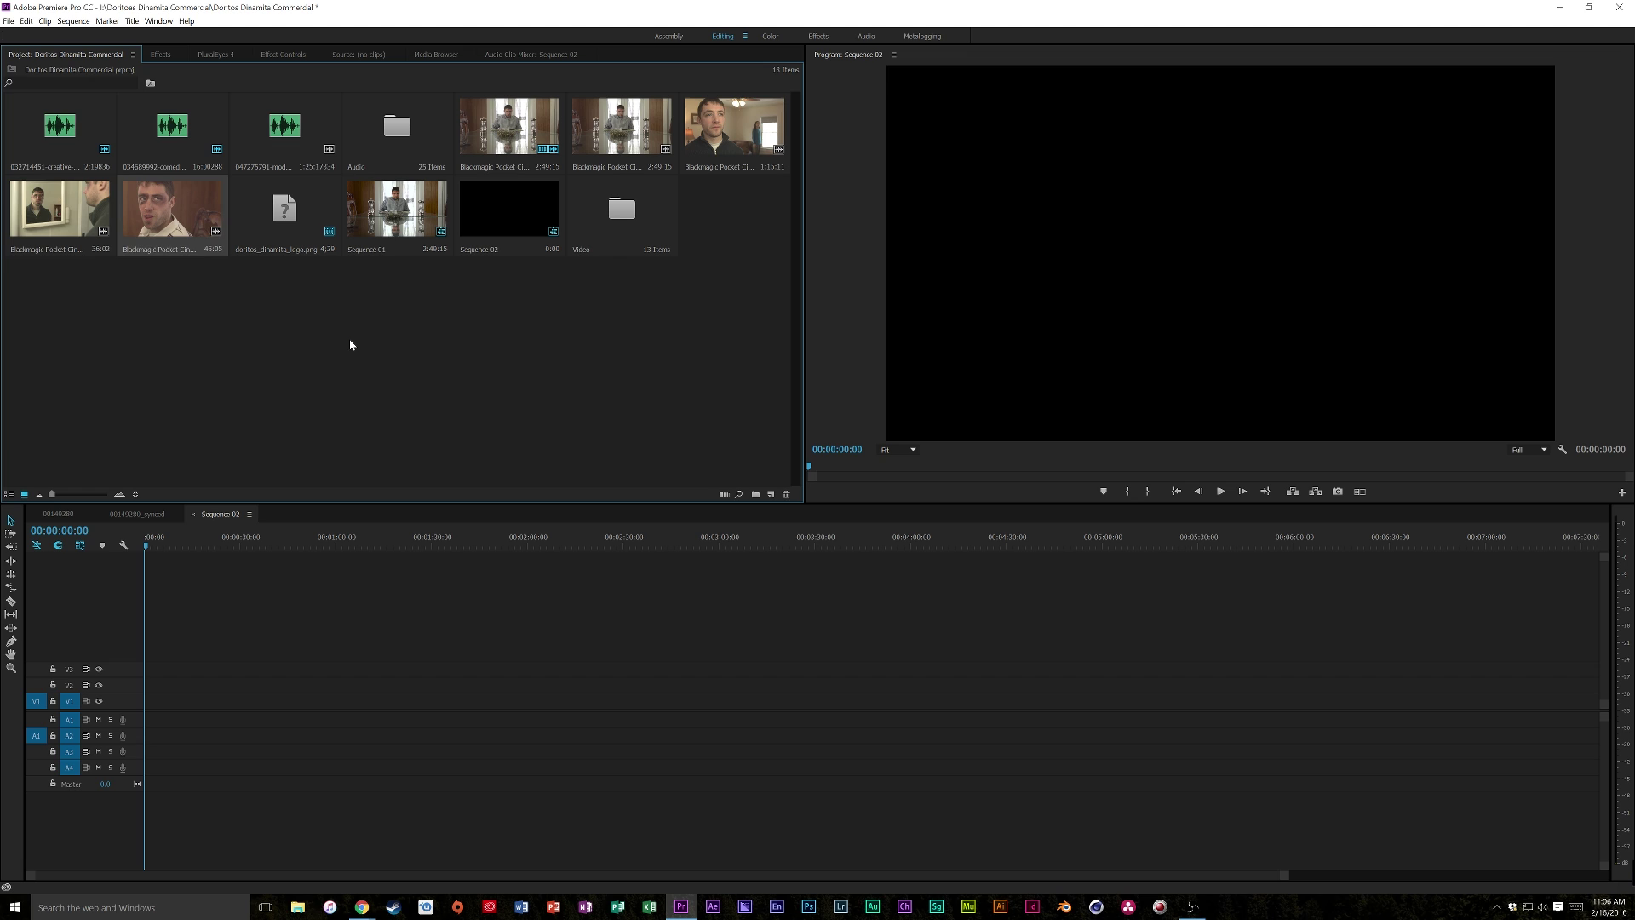
left_click_drag(170, 306, 132, 366)
left_click(116, 305)
left_click_drag(171, 212, 120, 719)
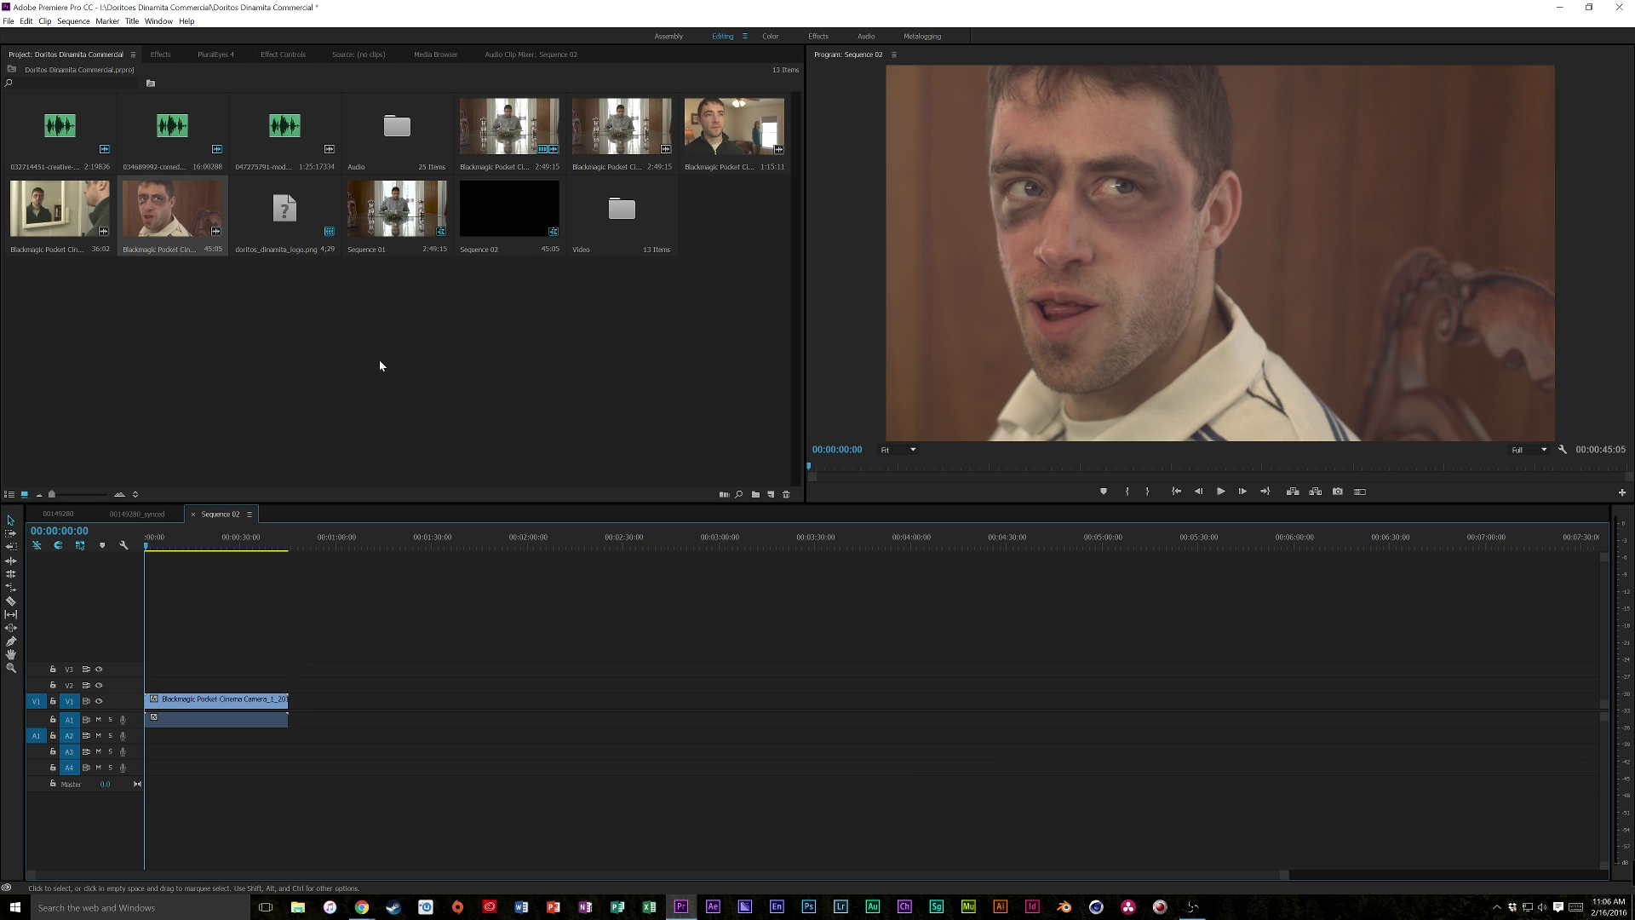
left_click_drag(603, 140, 290, 718)
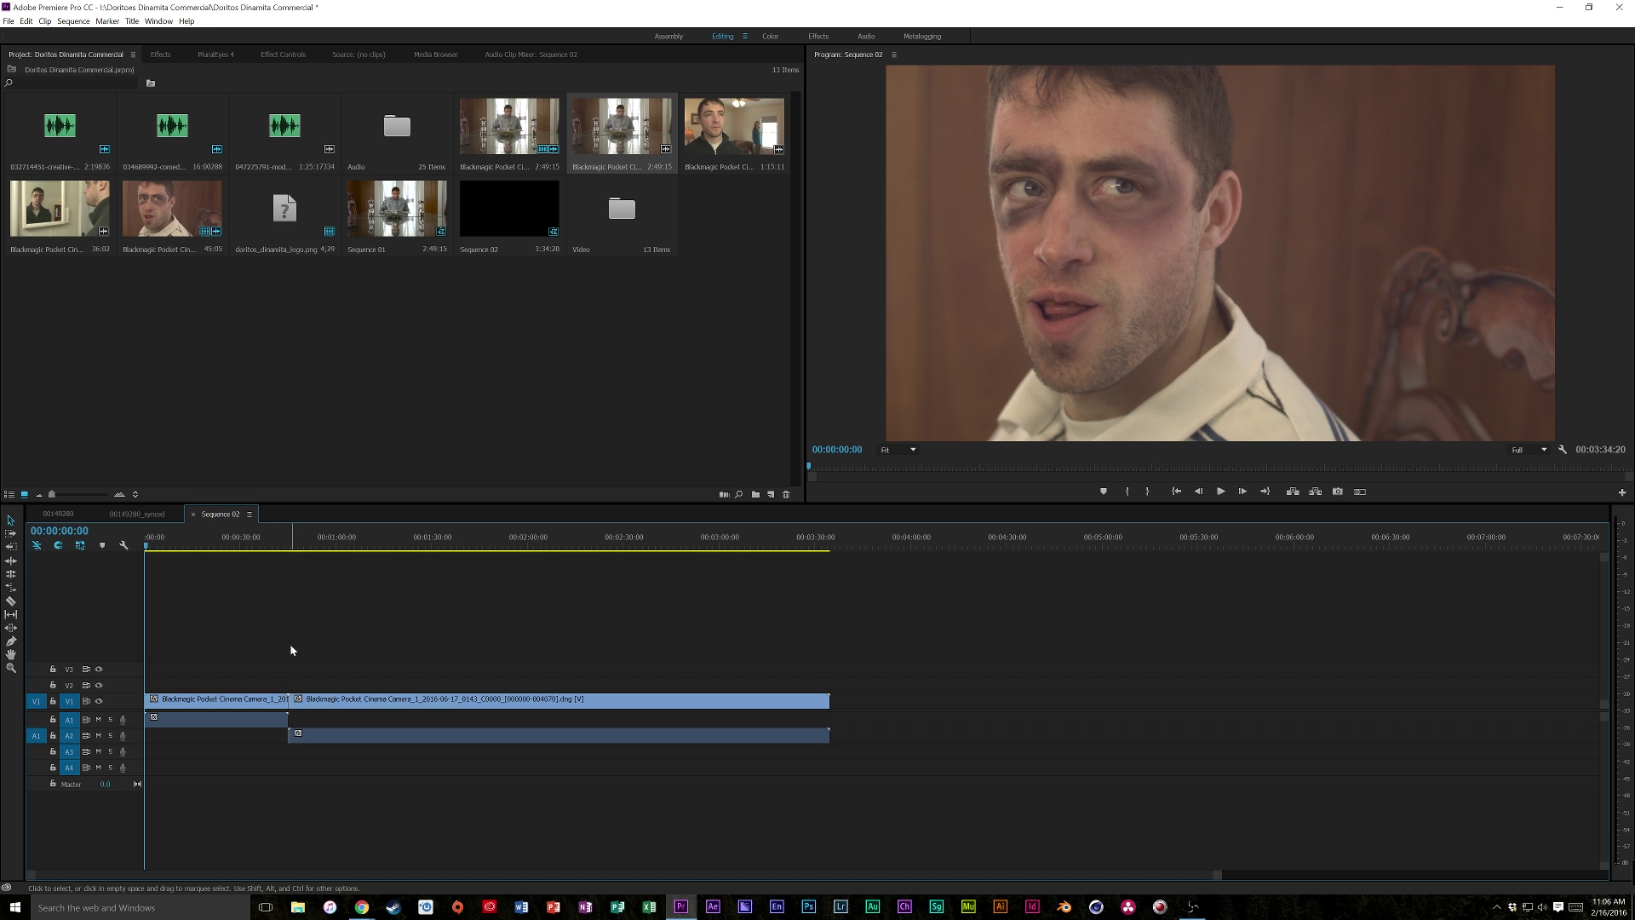
left_click_drag(218, 548, 273, 560)
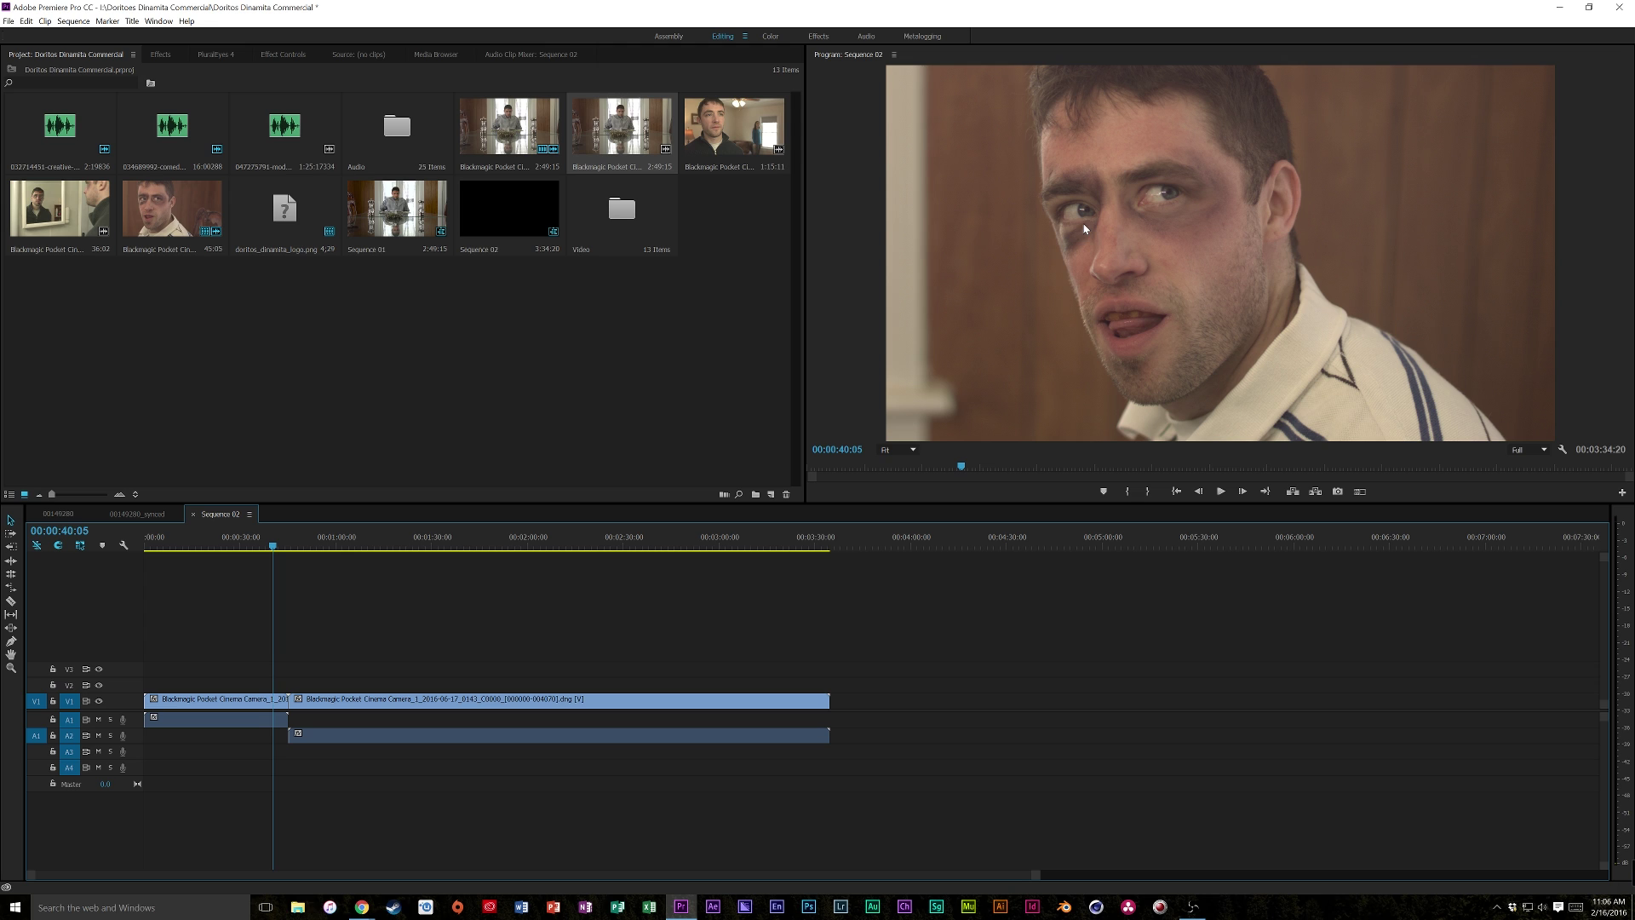
- In the Color workspace, set the dining-table shot's Lumetri Temperature to -4.7
left_click(770, 36)
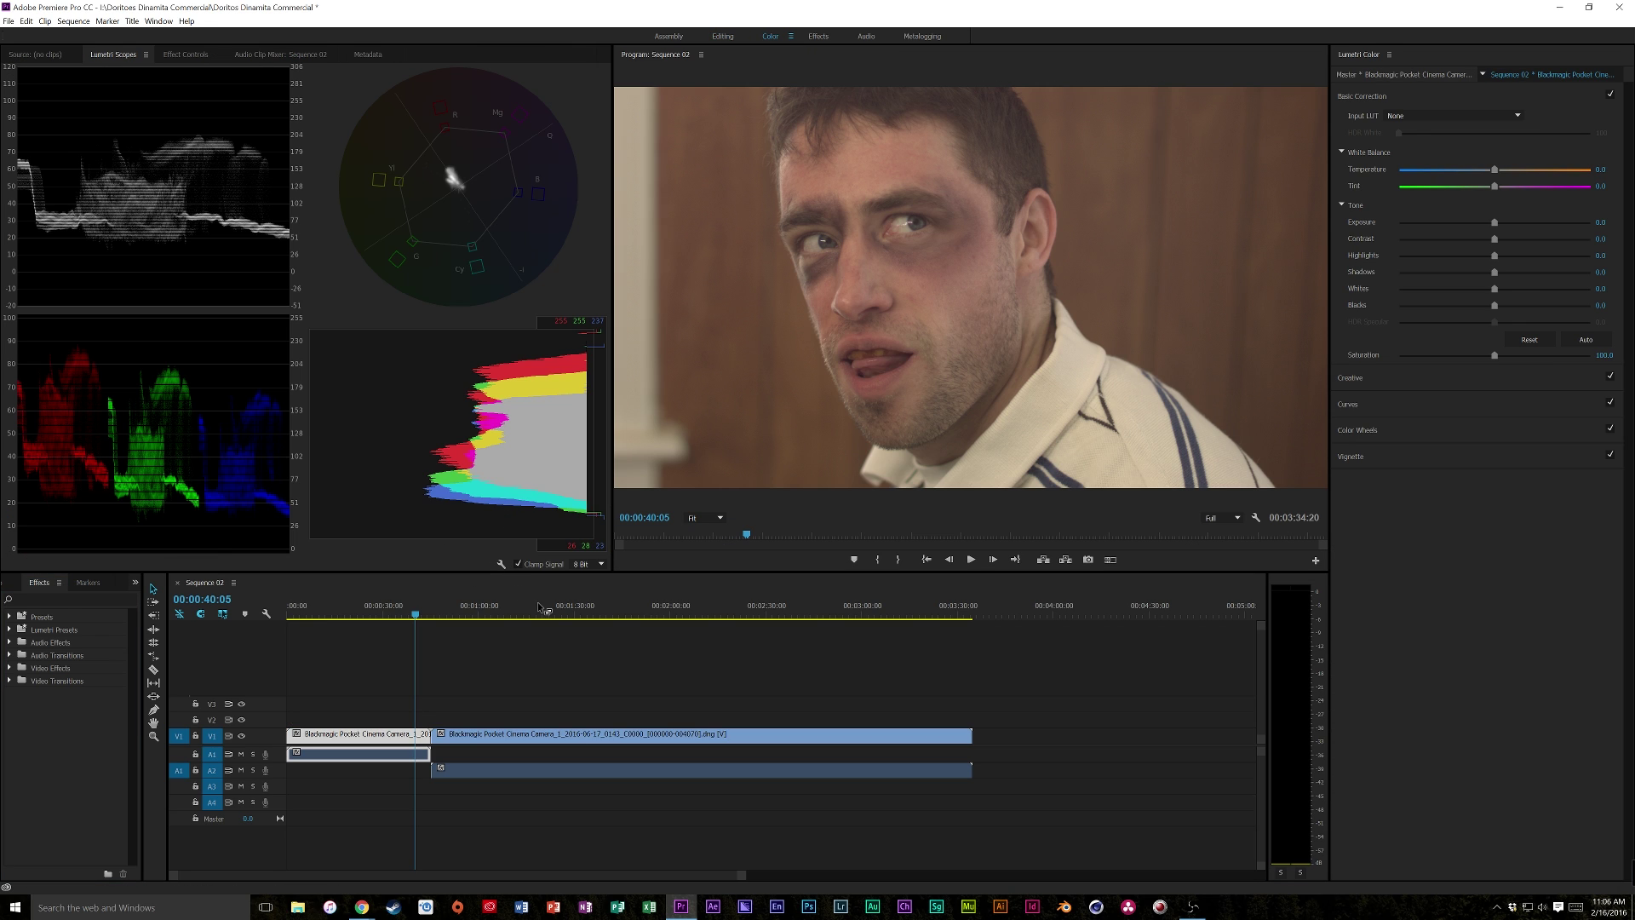
left_click(549, 614)
left_click(553, 615)
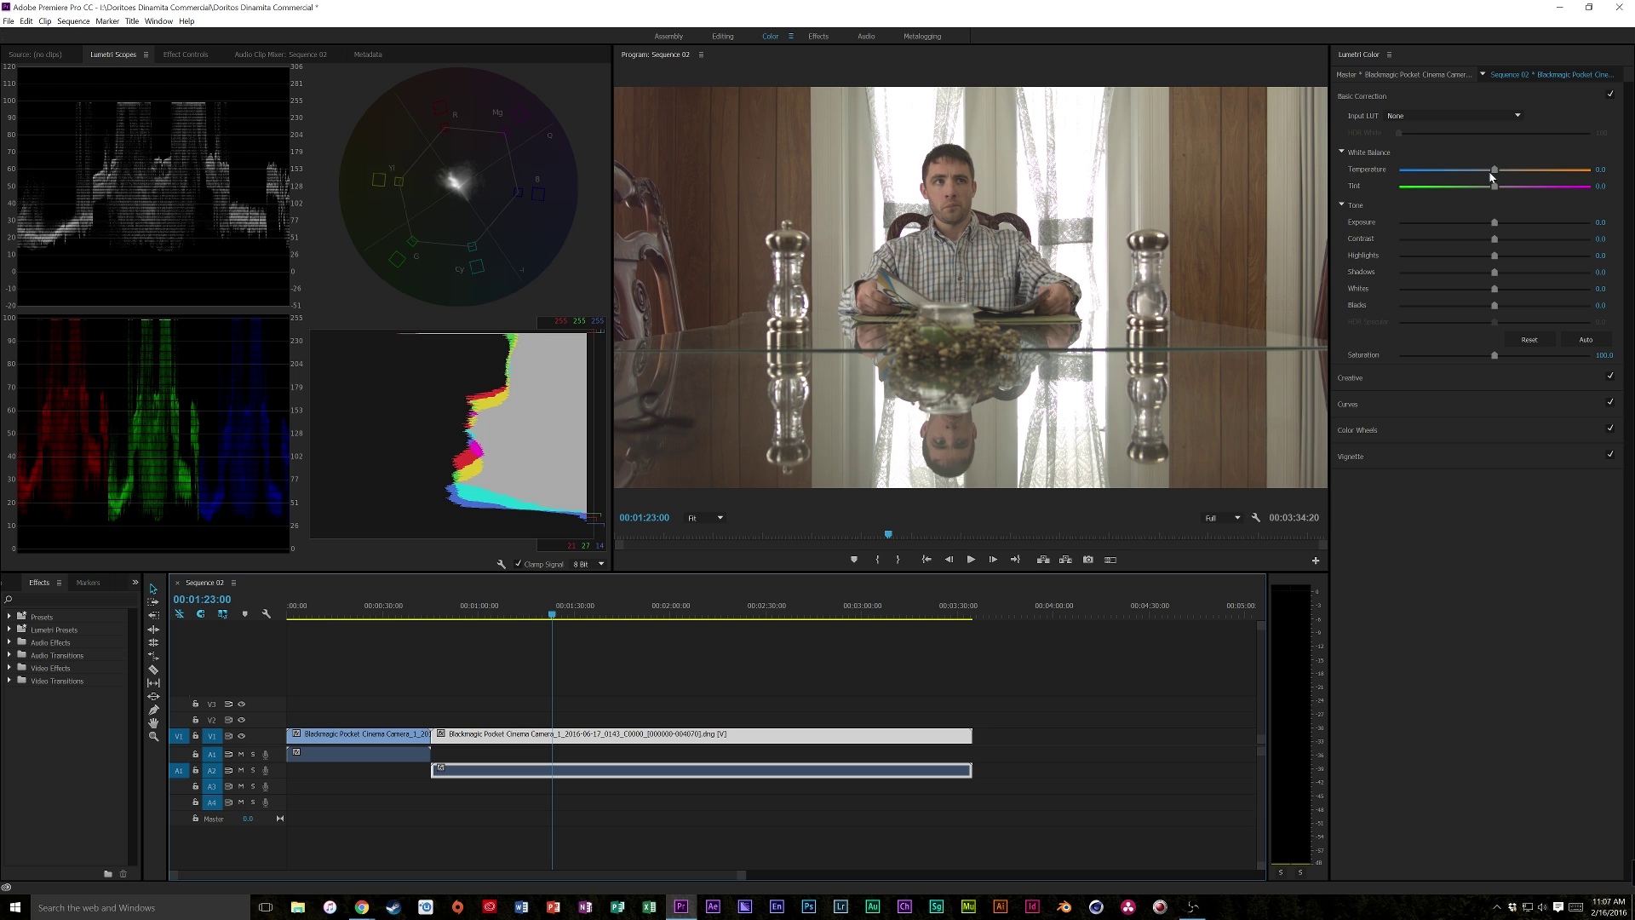
left_click_drag(1493, 171, 1490, 171)
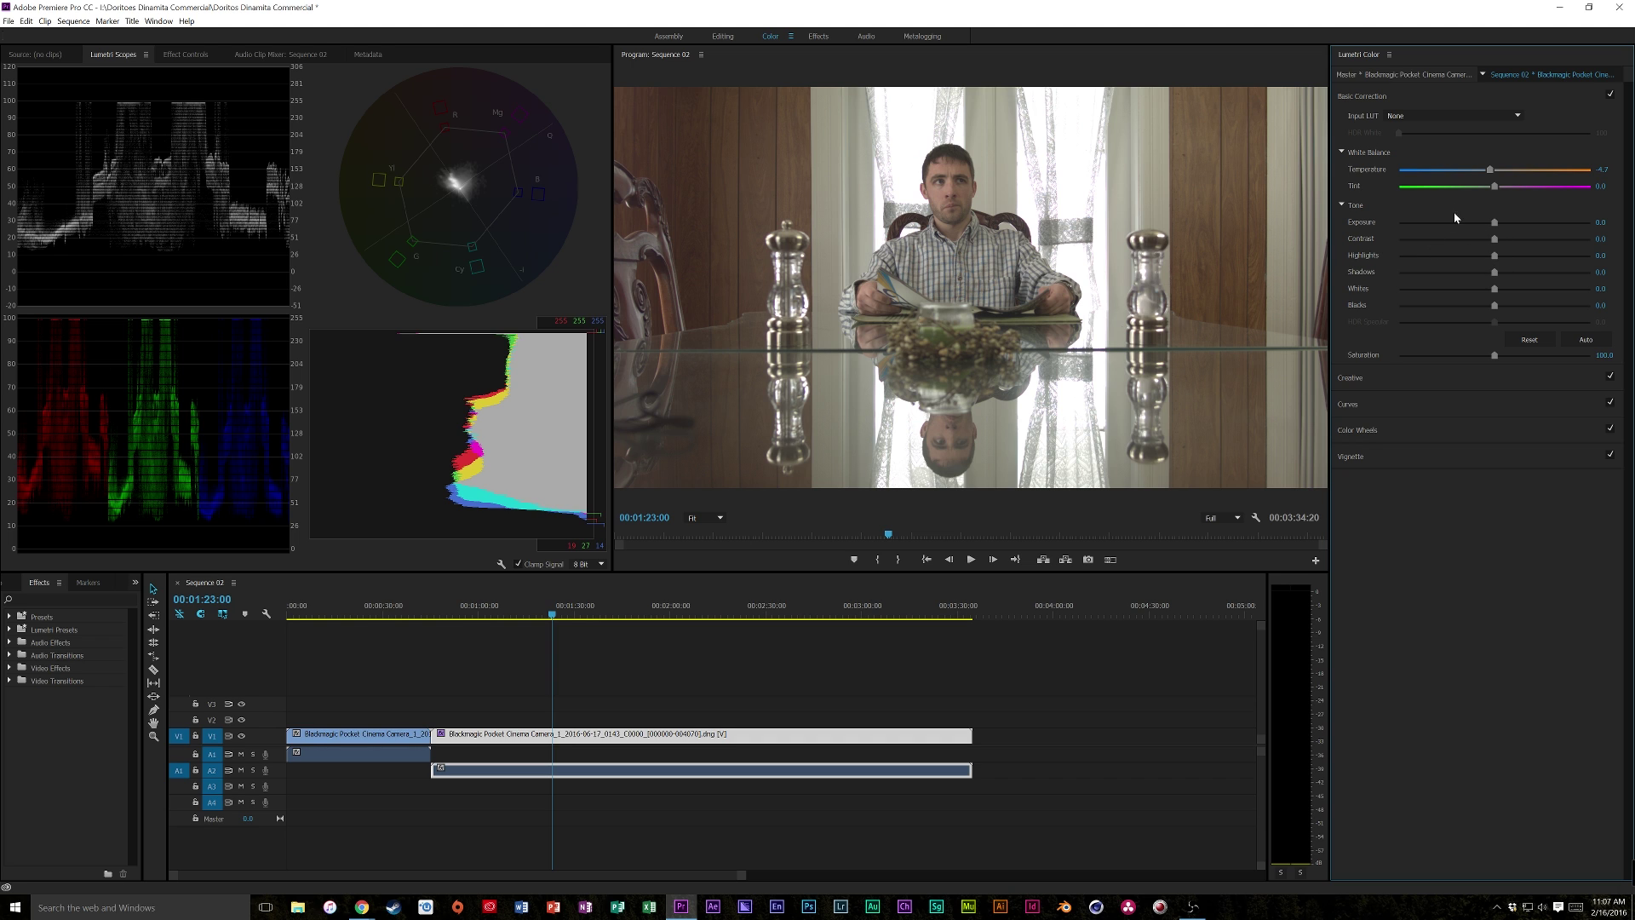
- Raise Highlights, lower Blacks and increase Saturation in Basic Correction for the dining-table shot
left_click_drag(1494, 256, 1550, 277)
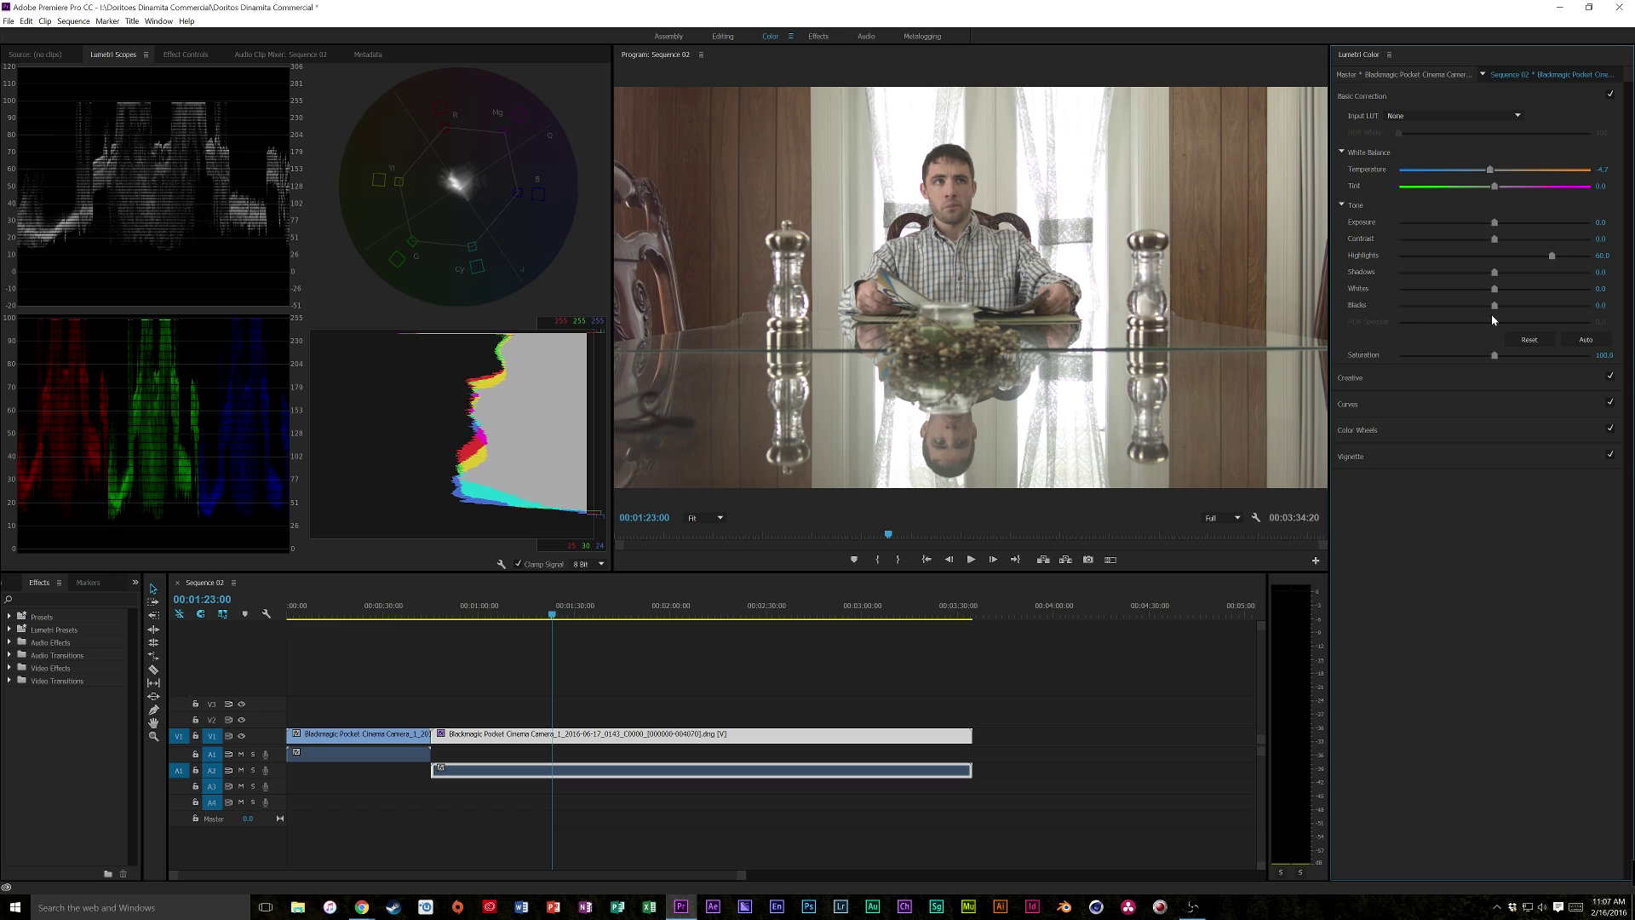
left_click_drag(1497, 308, 1445, 313)
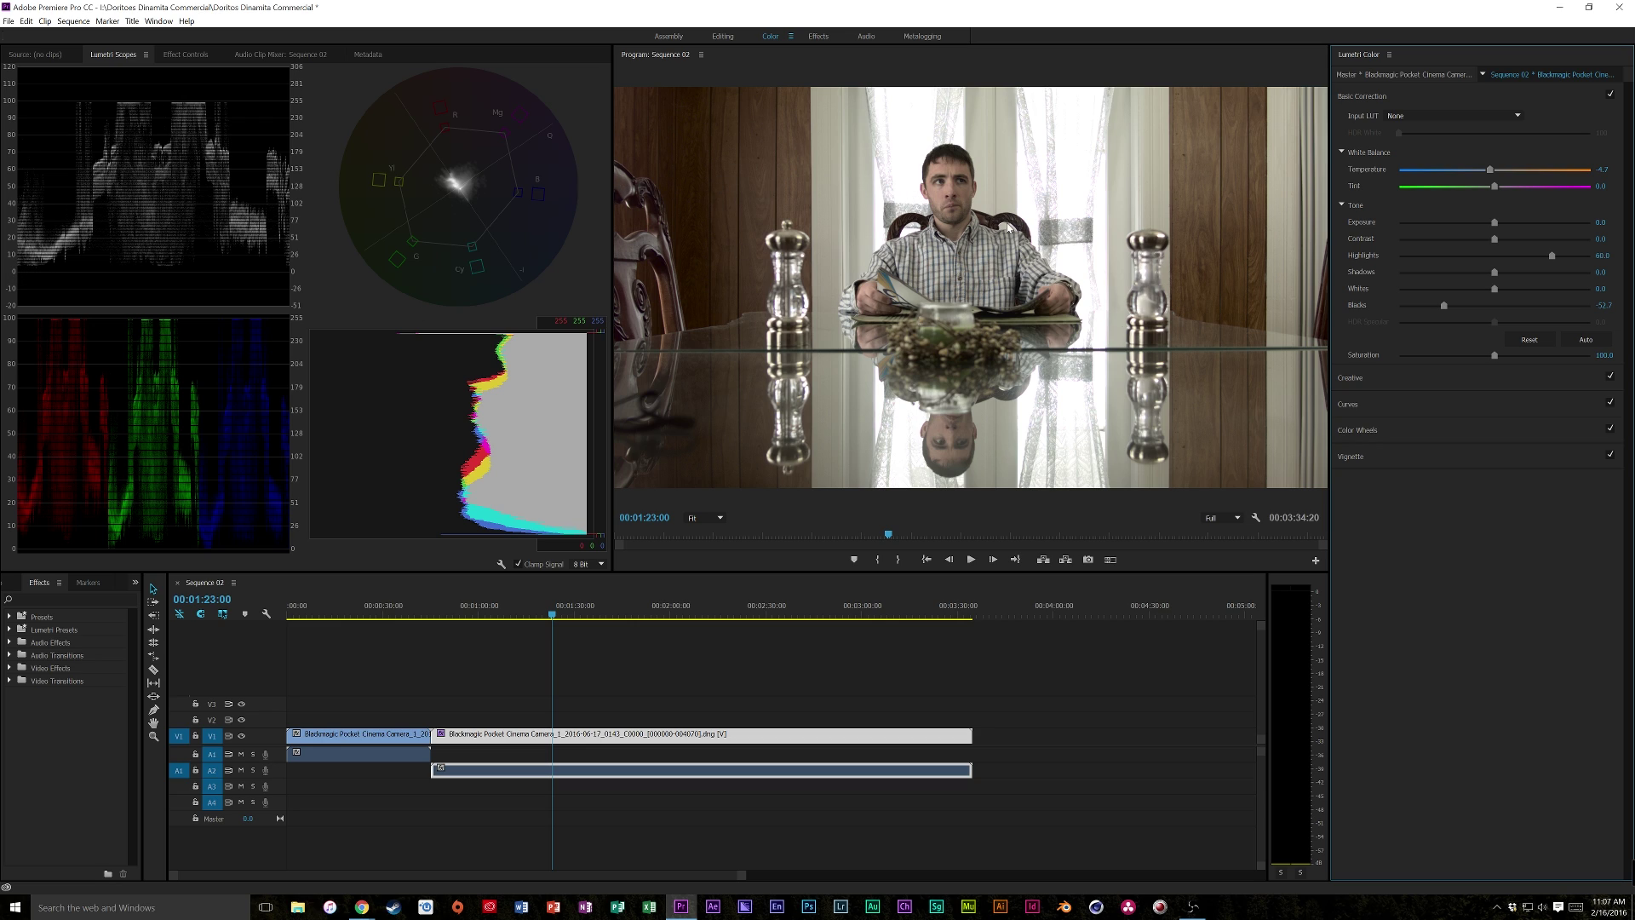
mouse_move(1502, 361)
left_mouse_down()
mouse_move(1592, 354)
mouse_move(1507, 363)
mouse_move(1567, 359)
mouse_move(1538, 360)
left_mouse_up()
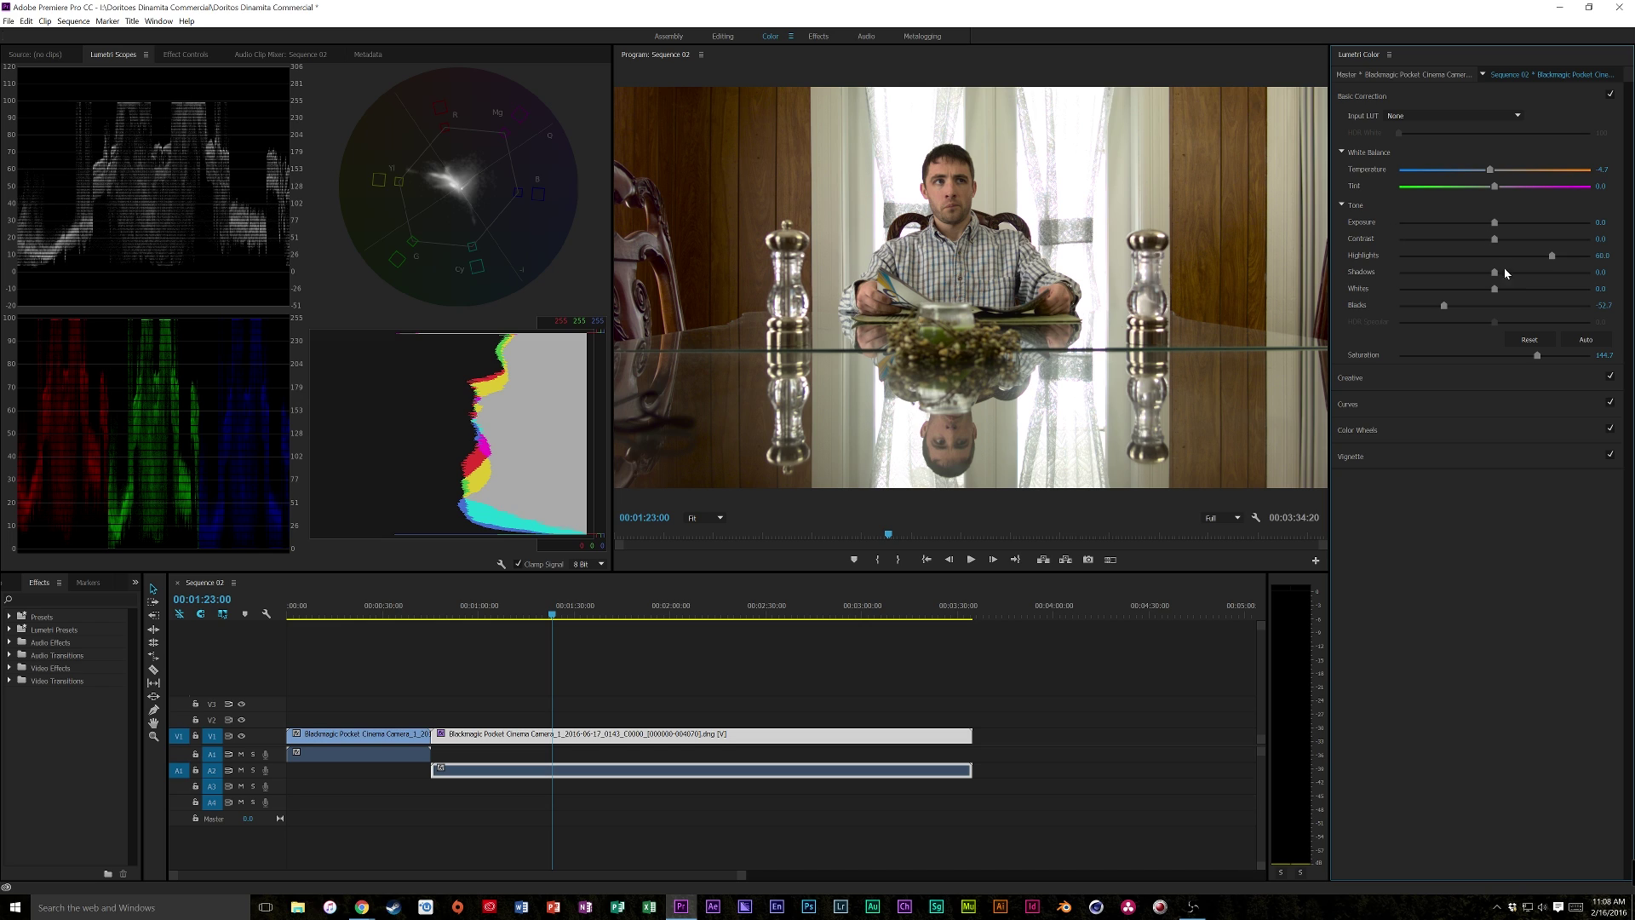
- Add a point on the Hue Saturation curve and pull it inward to desaturate that hue
left_click(1363, 404)
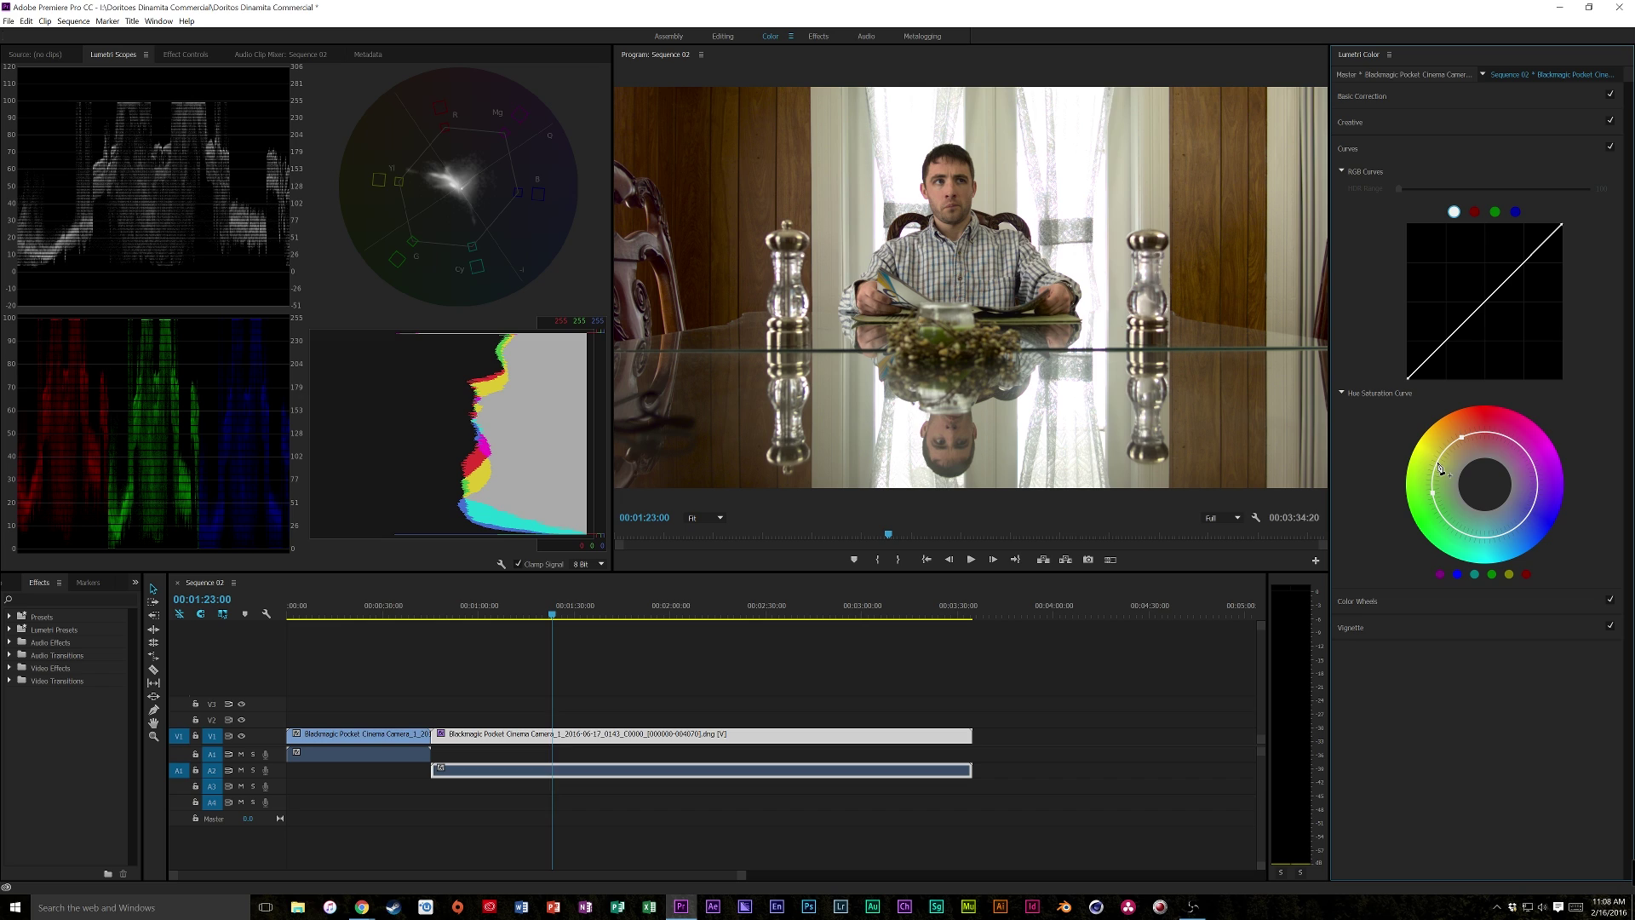
left_click(1438, 464)
mouse_move(1435, 462)
left_mouse_down()
mouse_move(1451, 468)
mouse_move(1419, 460)
mouse_move(1464, 466)
left_mouse_up()
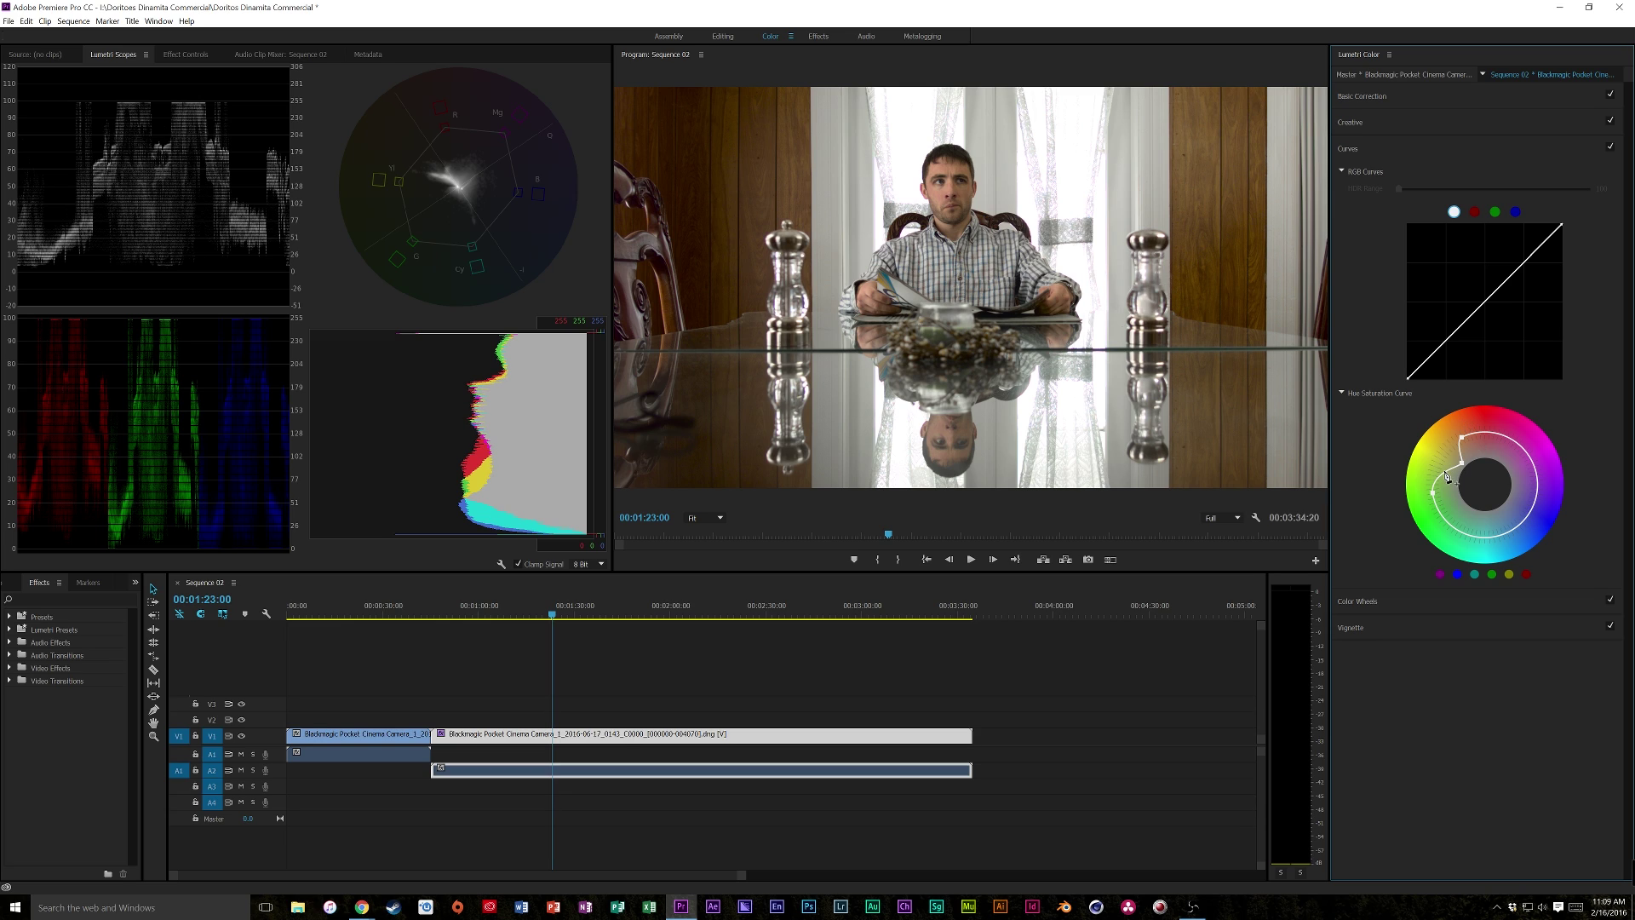
- Toggle the Curves adjustment off and on to compare, leaving it enabled
left_click(1610, 147)
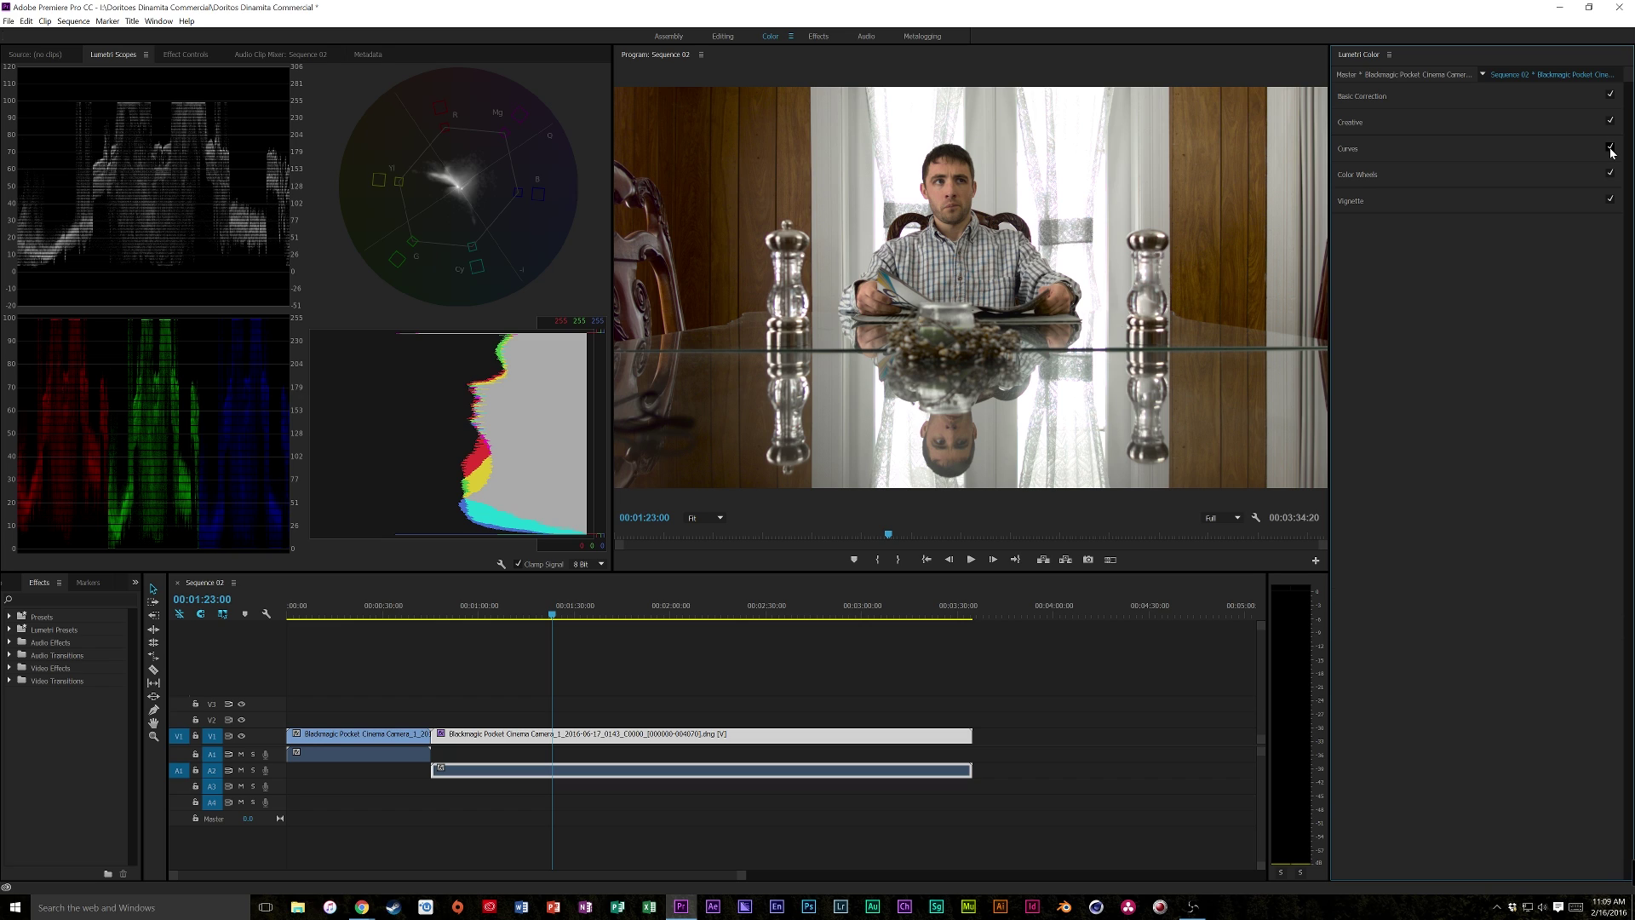
left_click(1610, 149)
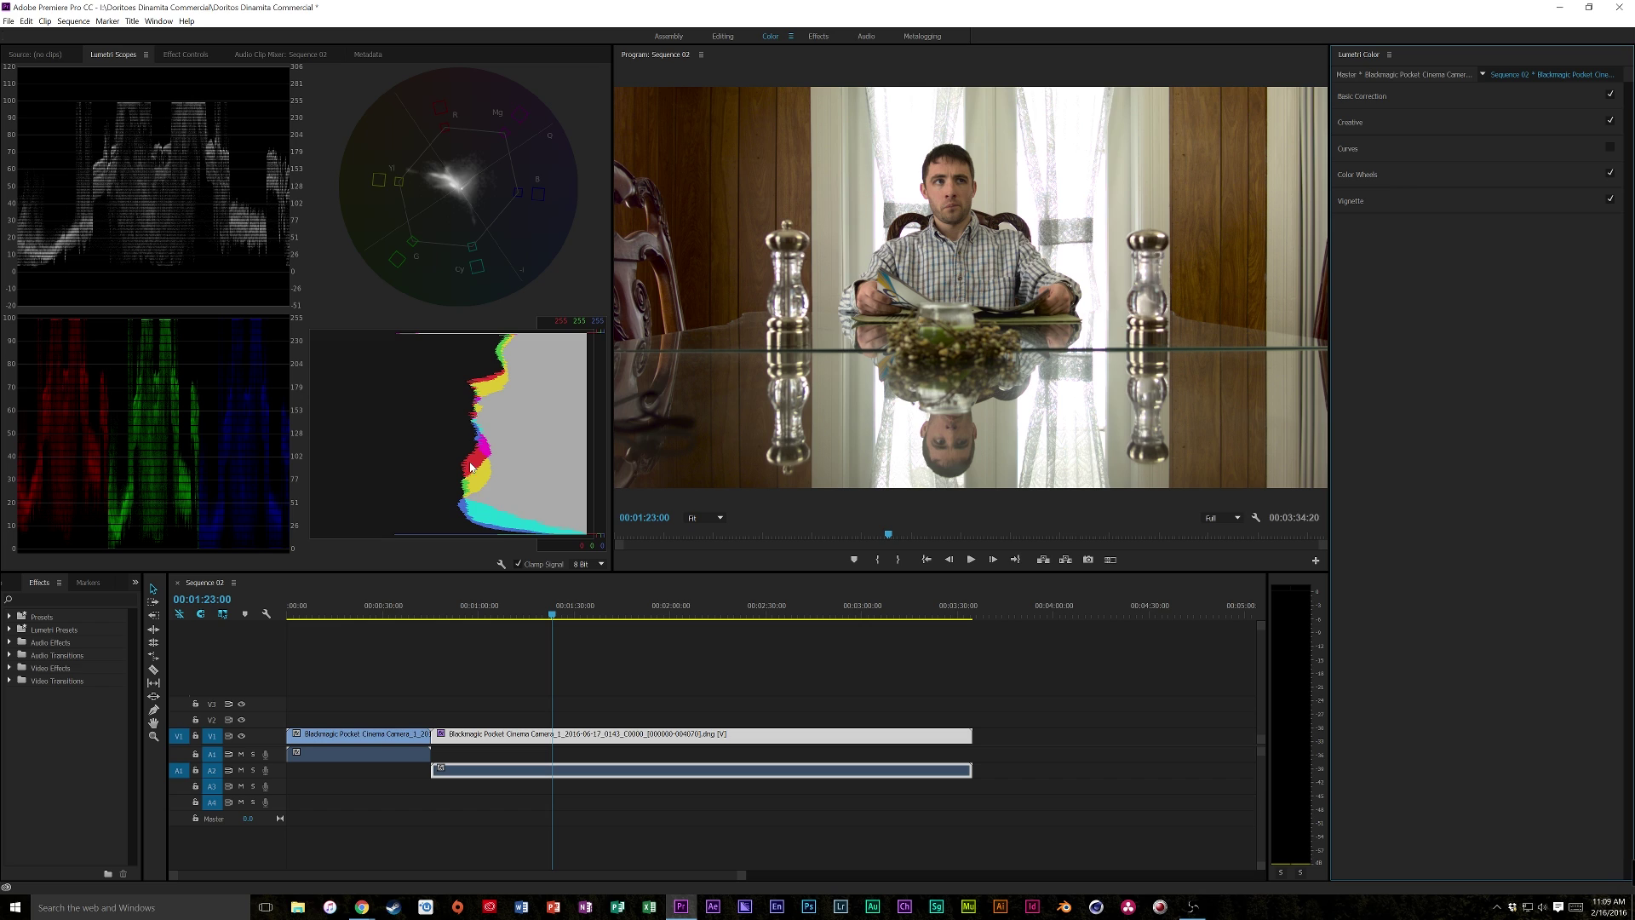
left_click(1610, 149)
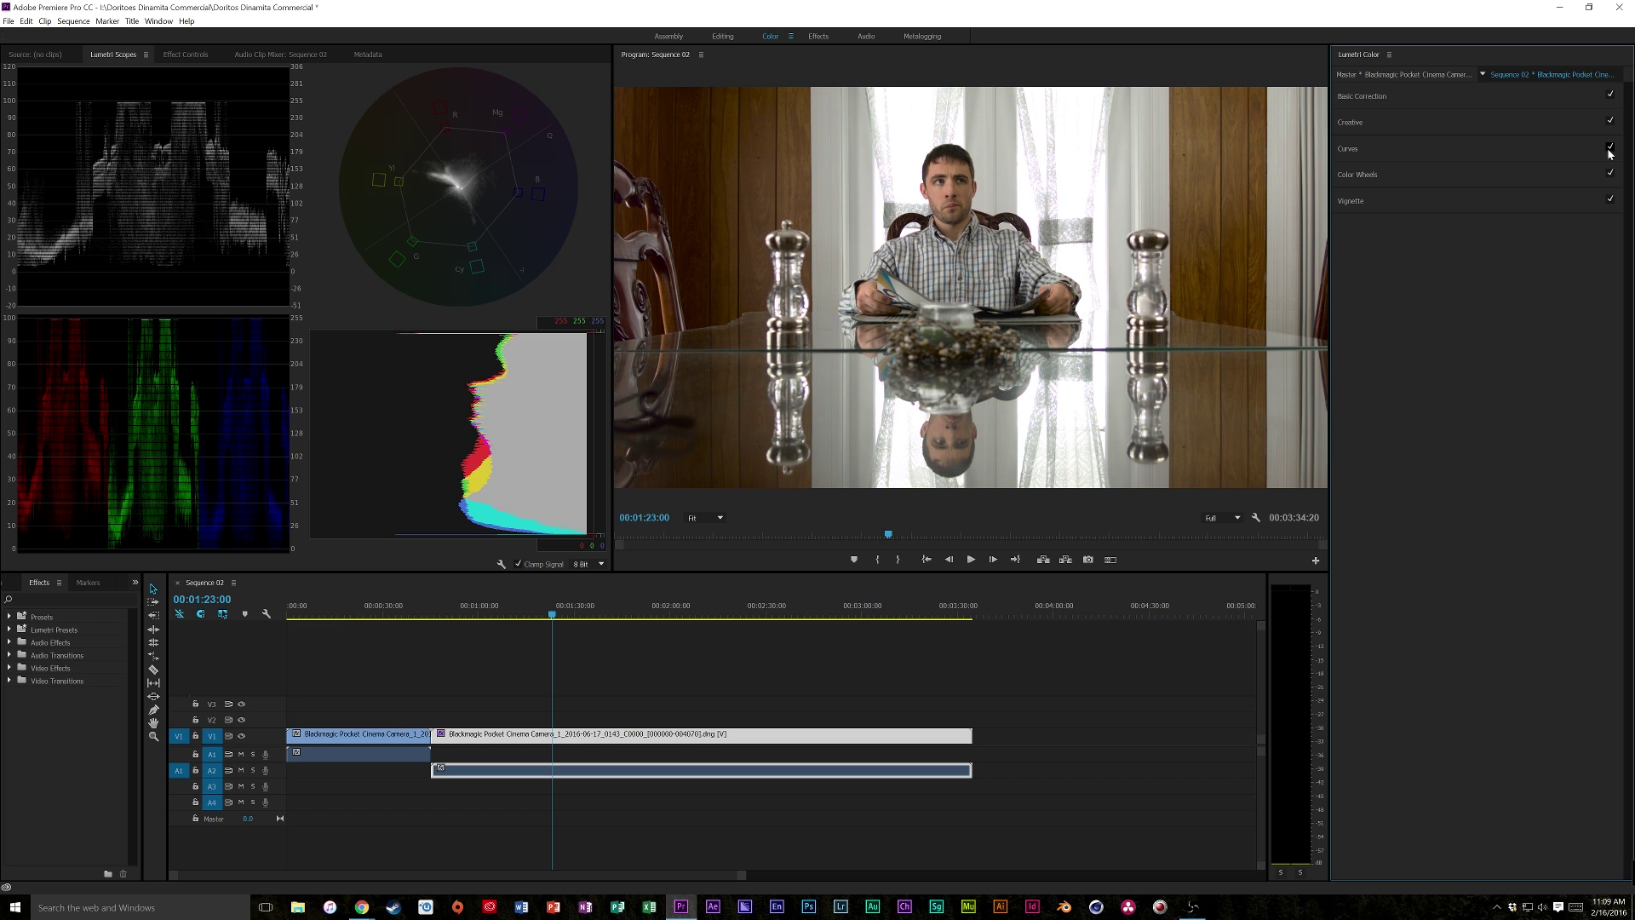
left_click(1611, 150)
left_click(1611, 150)
- Raise the dining-table shot's Basic Correction Saturation to 152.0
left_click(1533, 151)
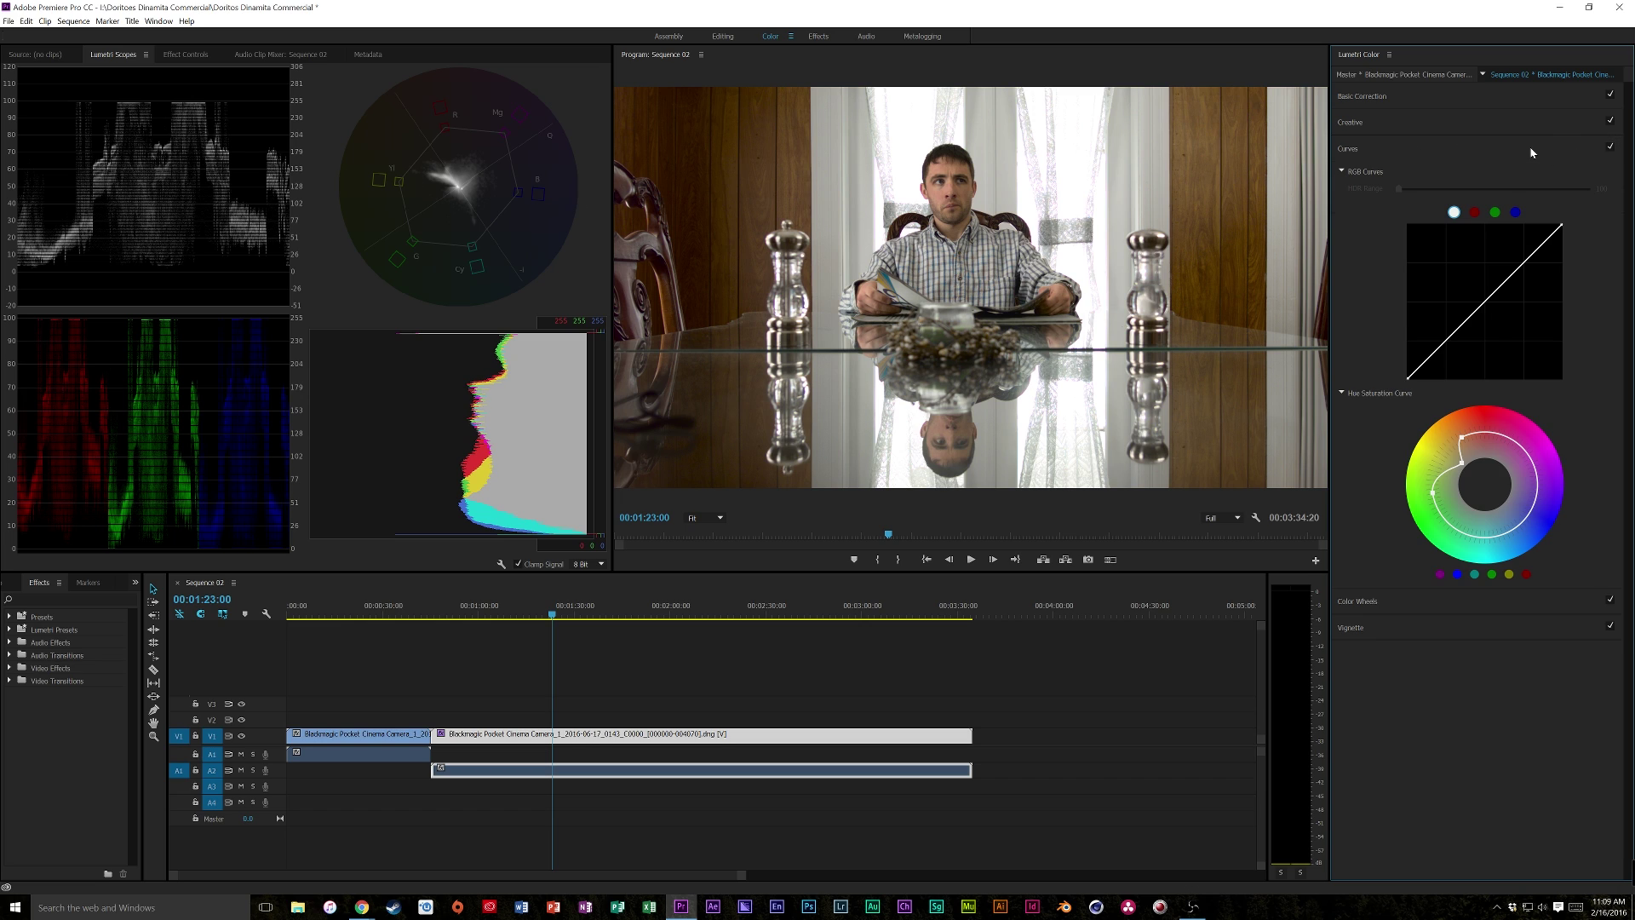
left_click(1501, 107)
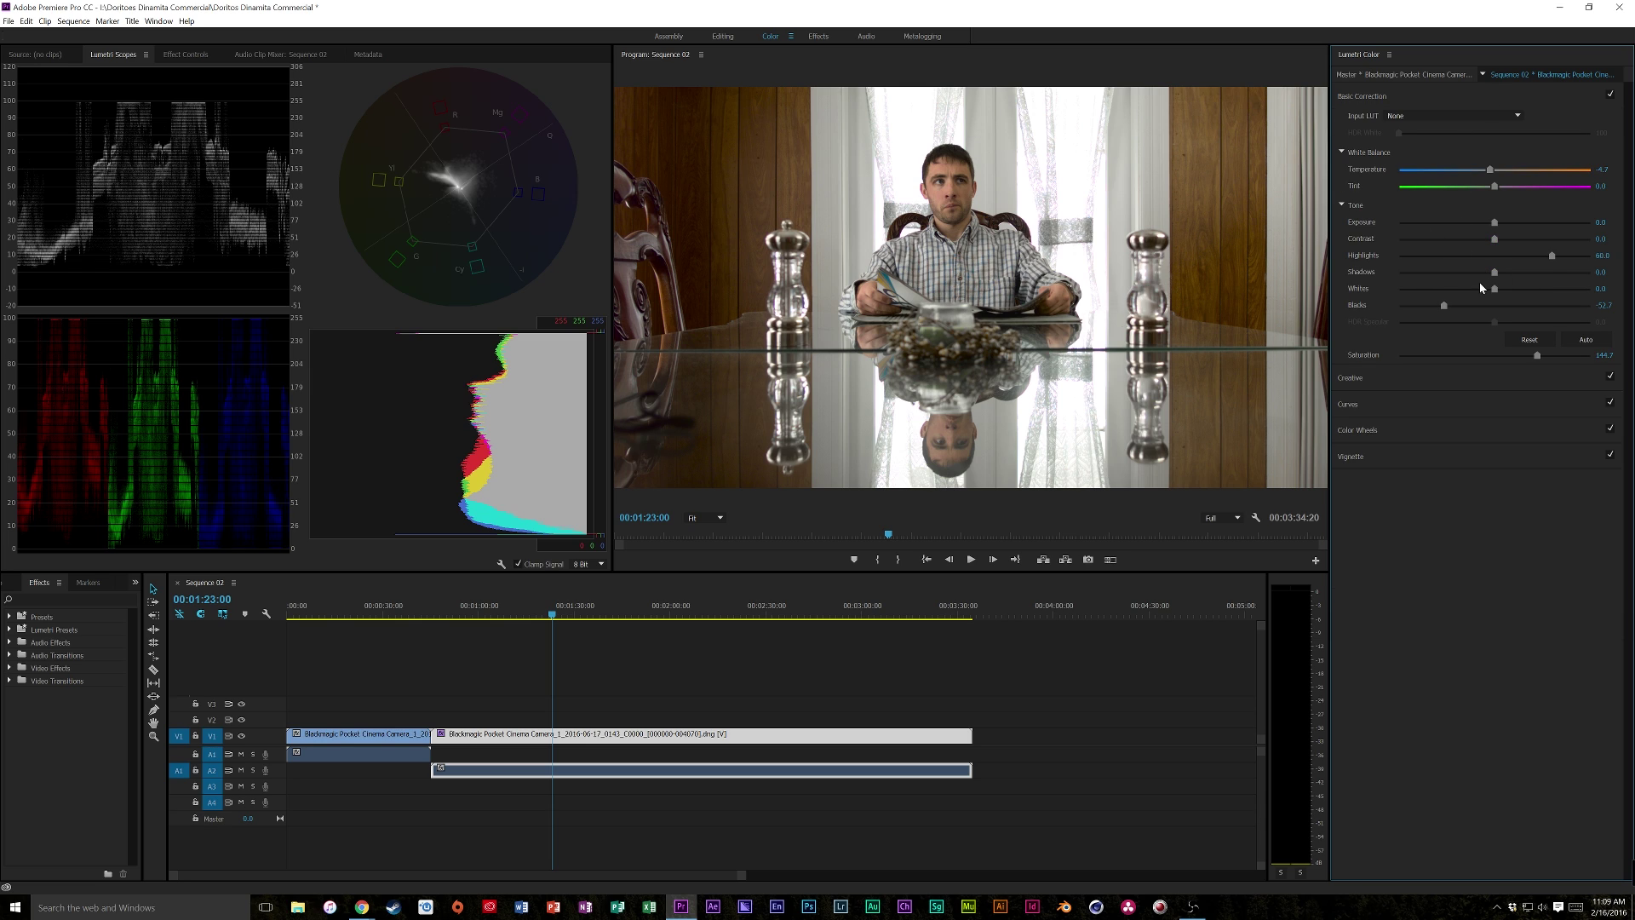
left_click(1546, 356)
- Add an edge-darkening Lumetri vignette to the dining-table shot, easing Amount to about -0.2
left_click(1404, 388)
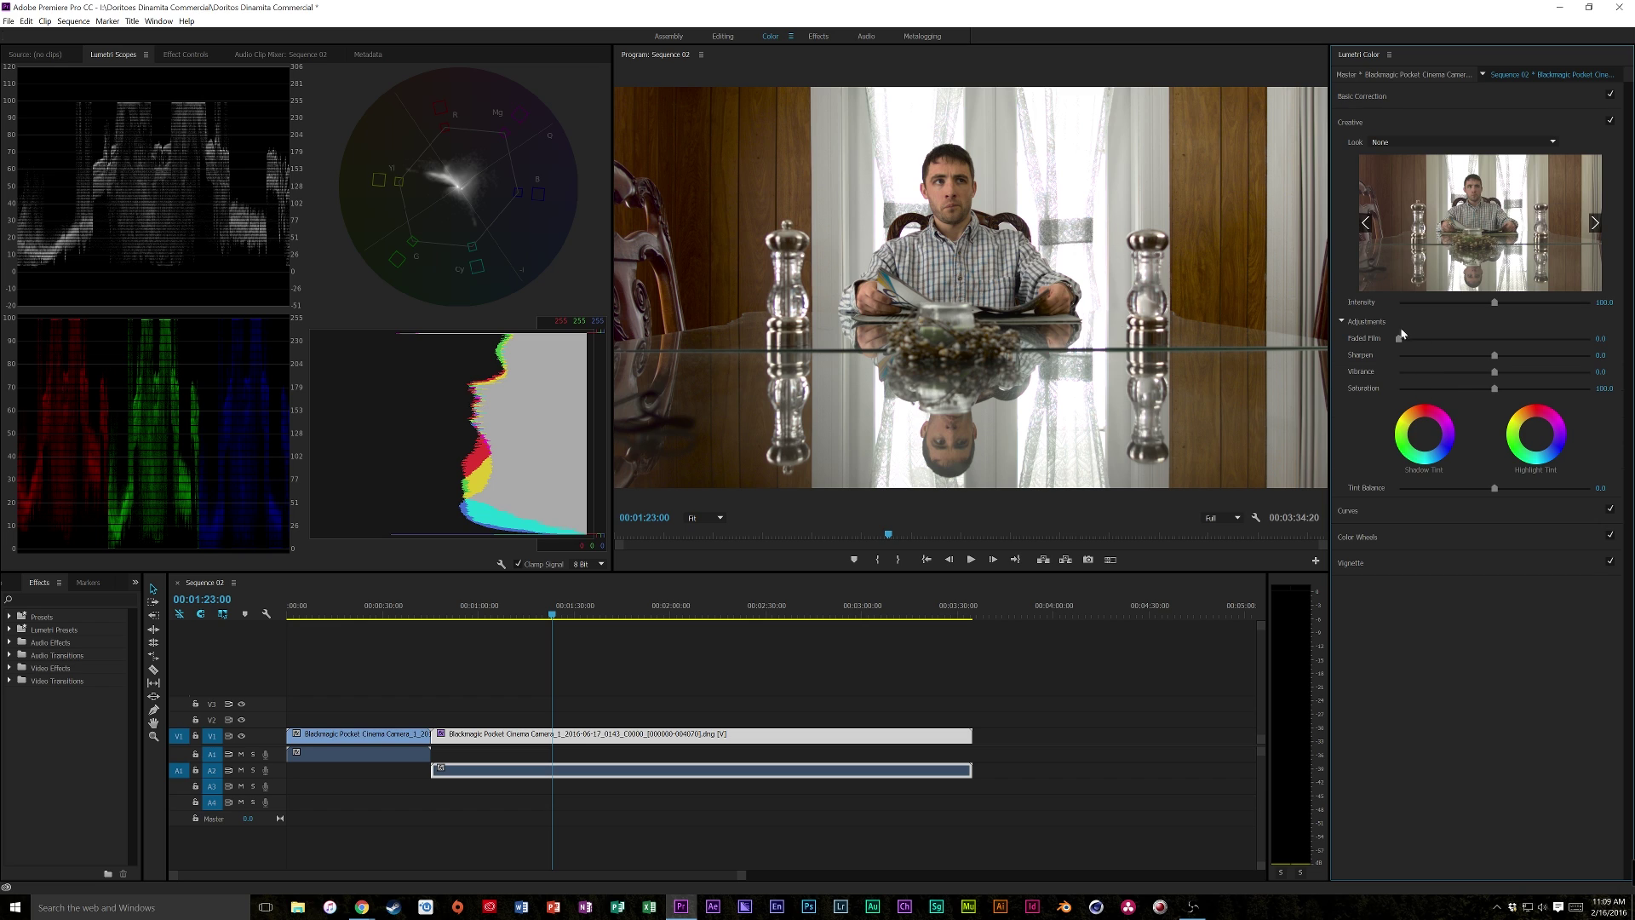
left_click(1402, 513)
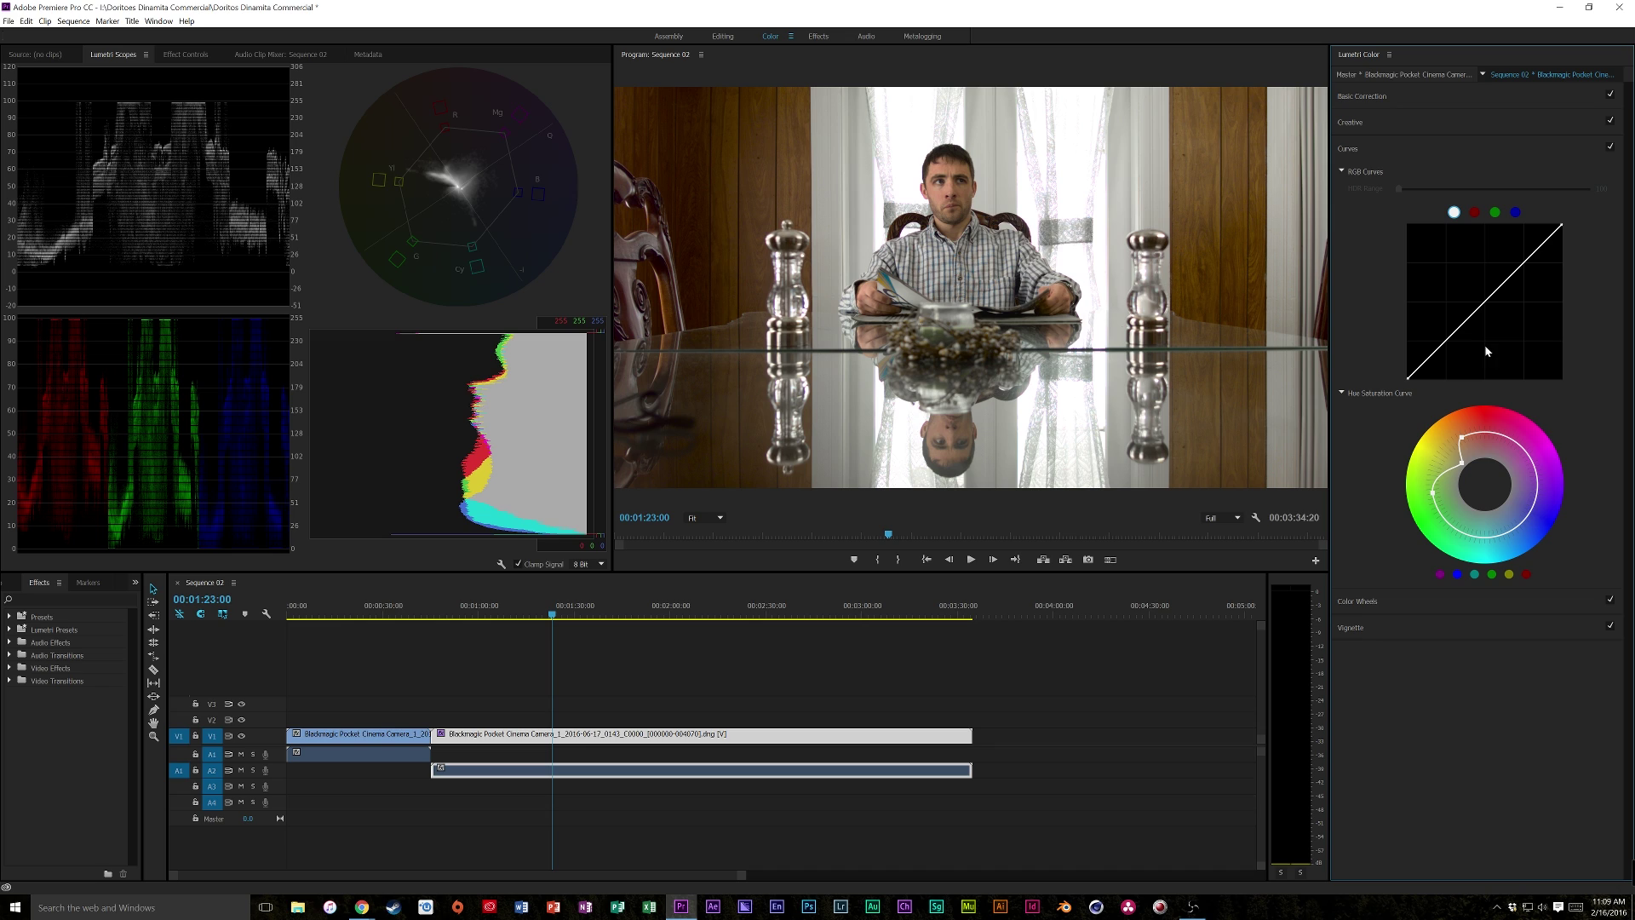
left_click(1402, 602)
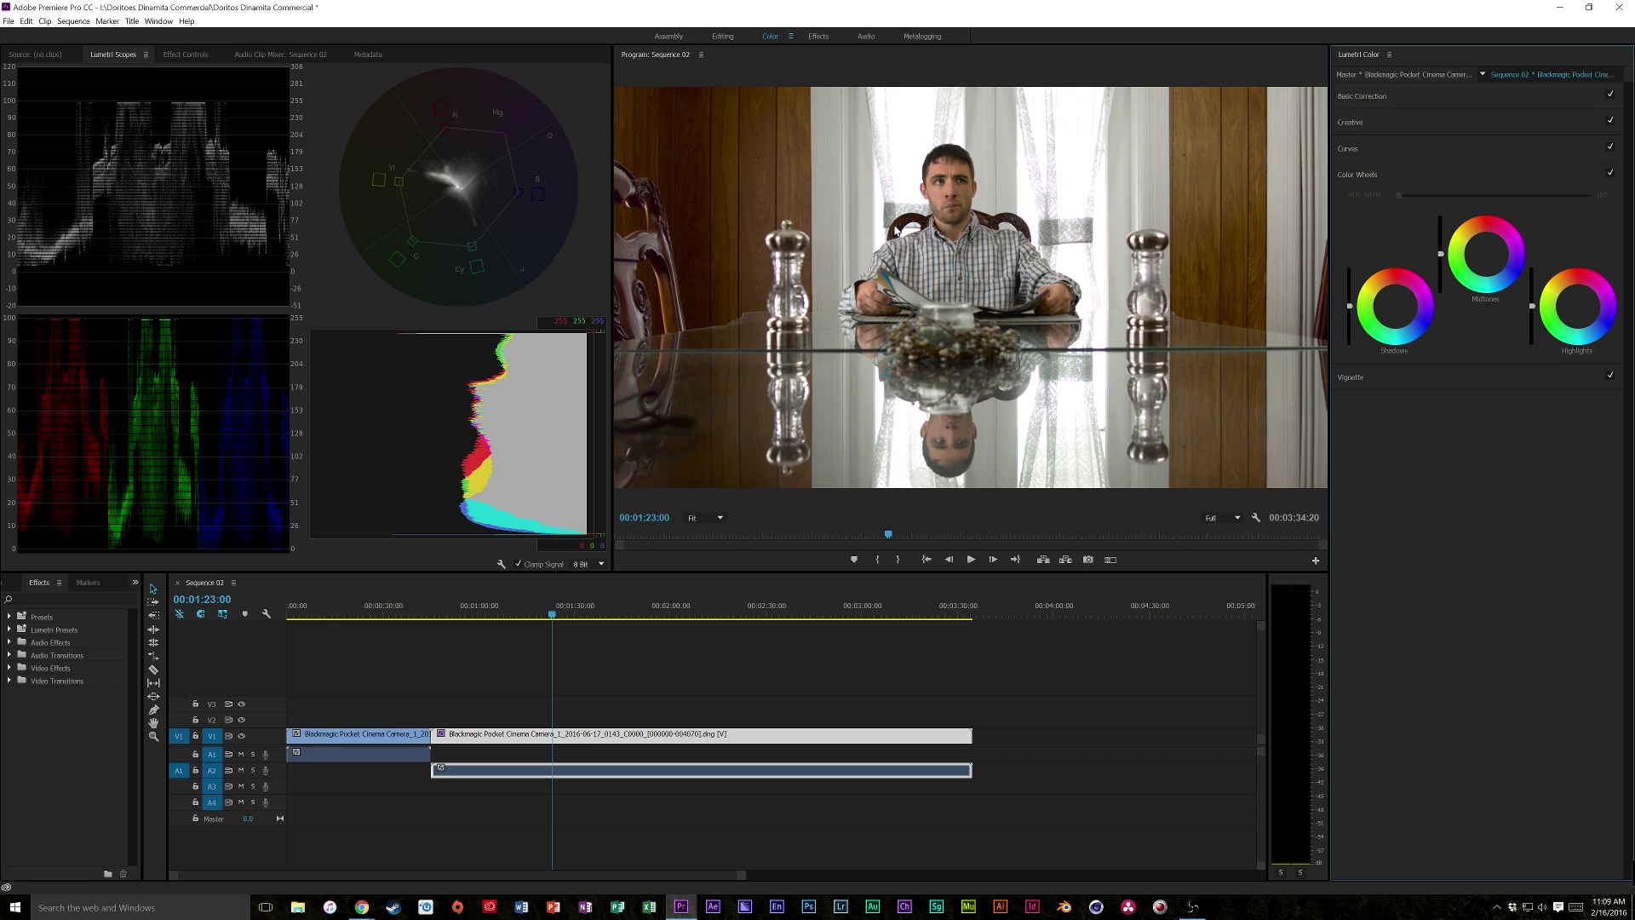
left_click(1431, 380)
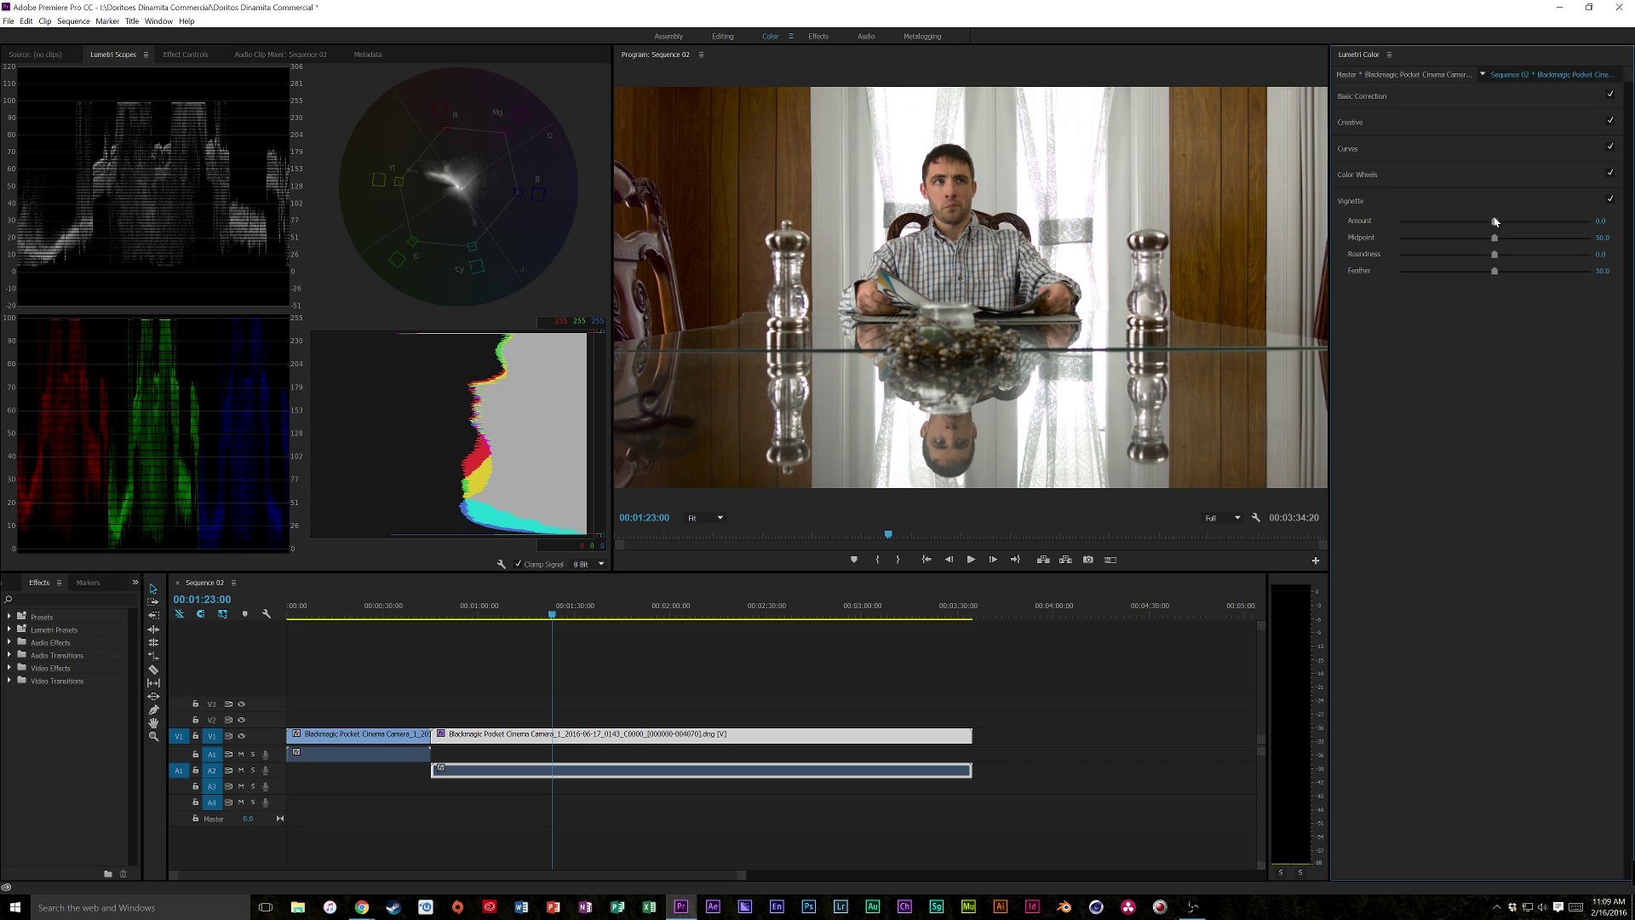
left_click_drag(1495, 220, 1553, 272)
left_click_drag(1494, 221, 1490, 224)
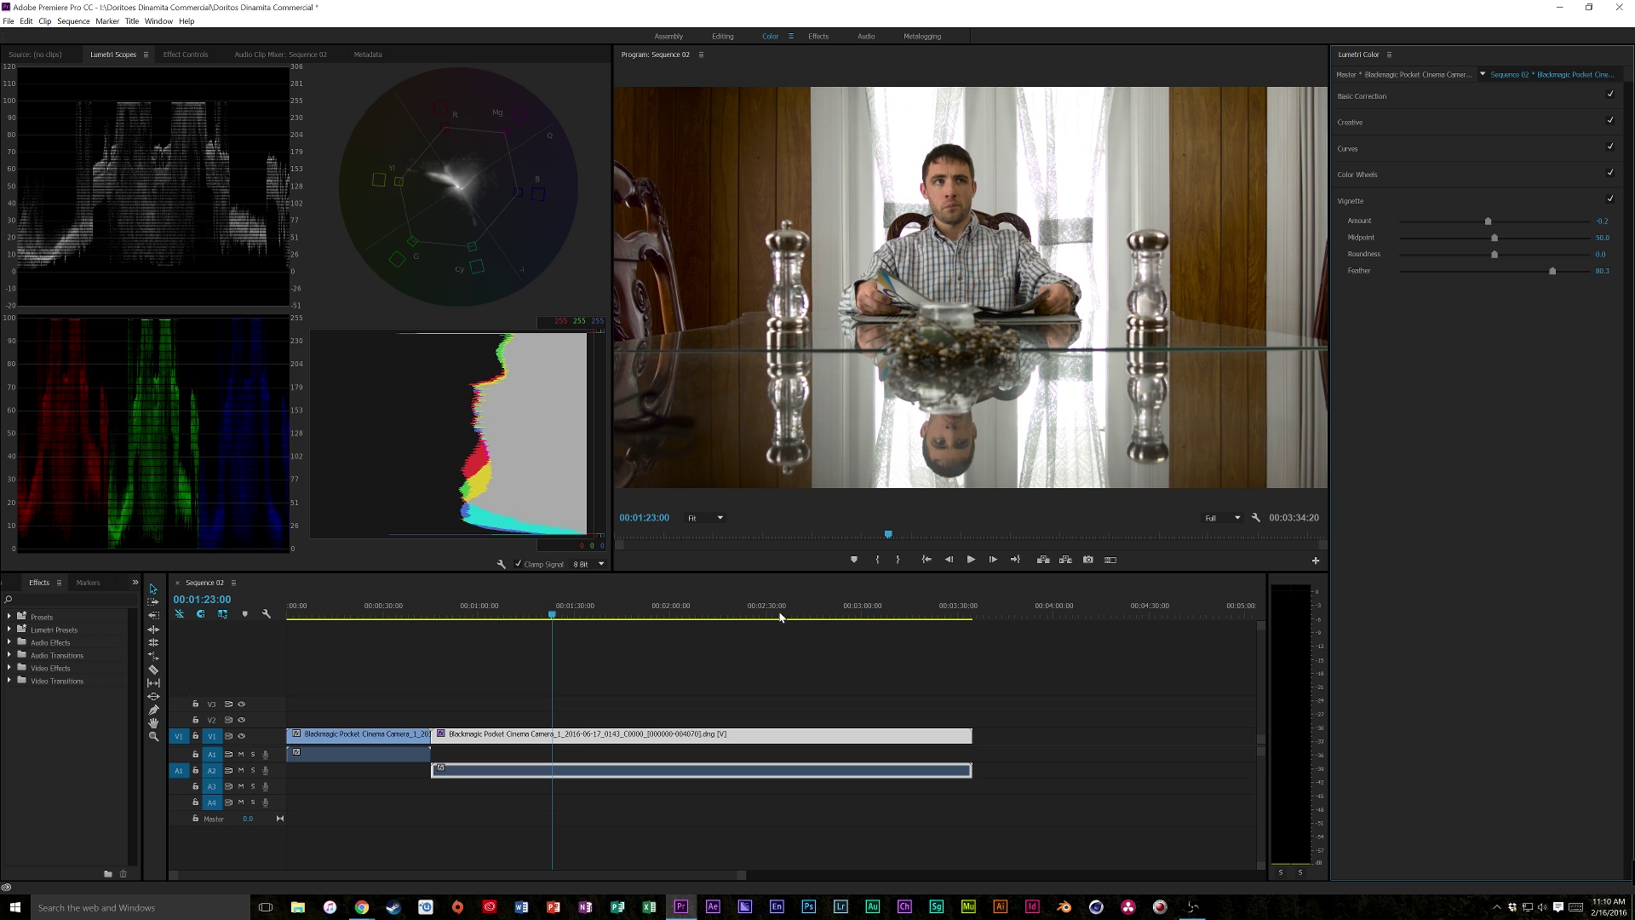
left_click_drag(711, 605, 731, 598)
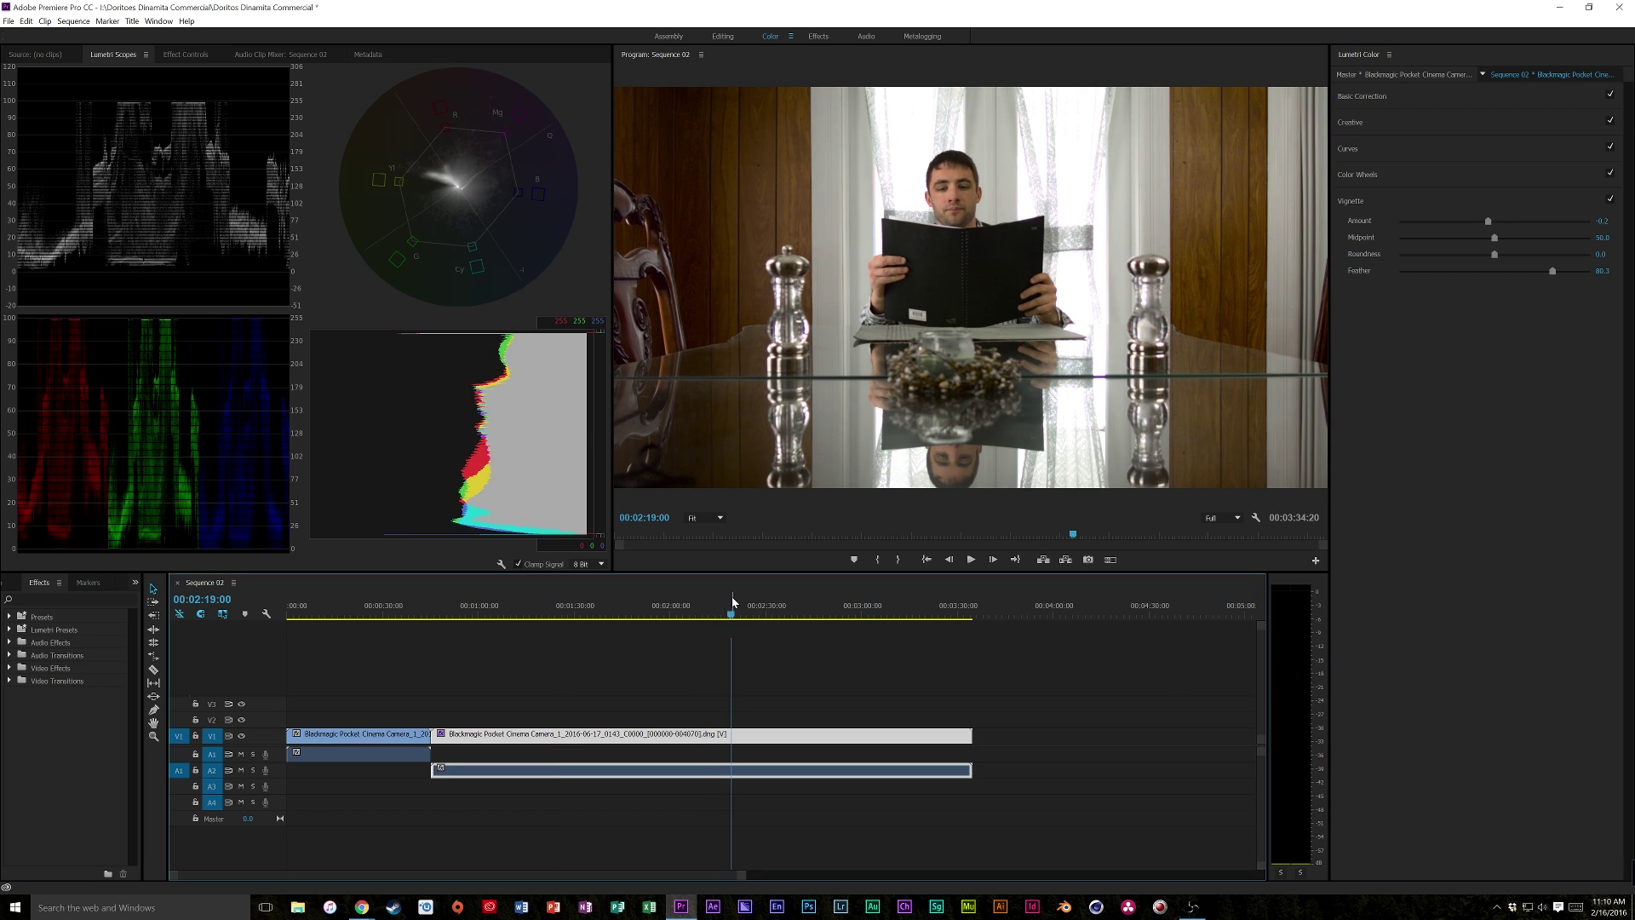
- Compare the grade by toggling Lumetri Color in Effect Controls, briefly trying HDR mode
left_click(186, 54)
left_click(23, 146)
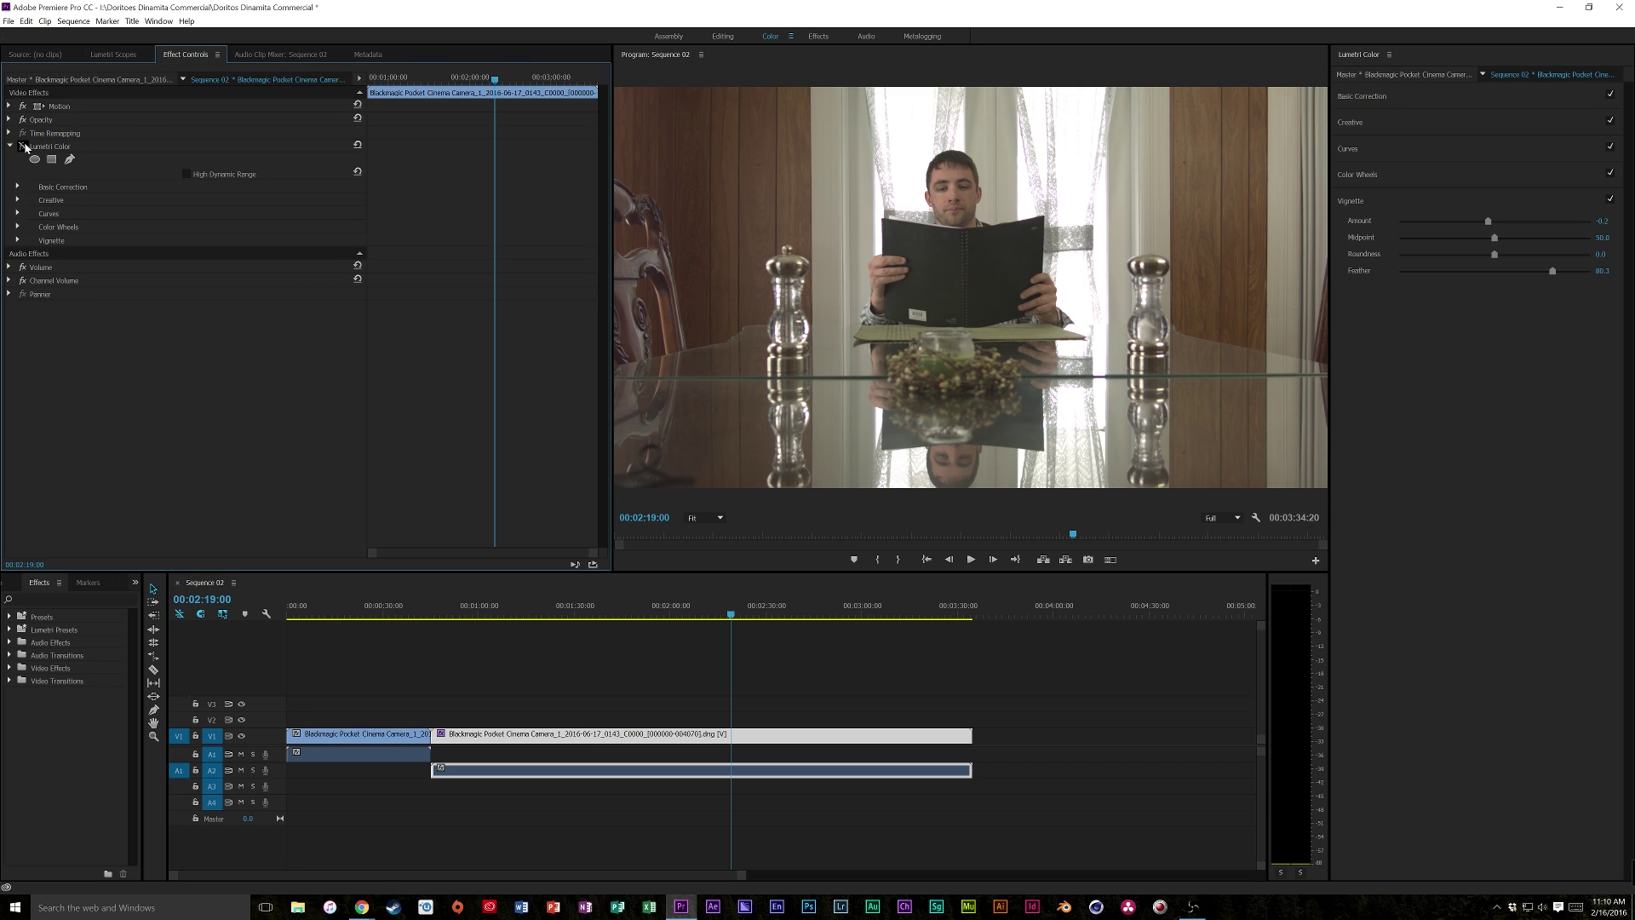
left_click(24, 146)
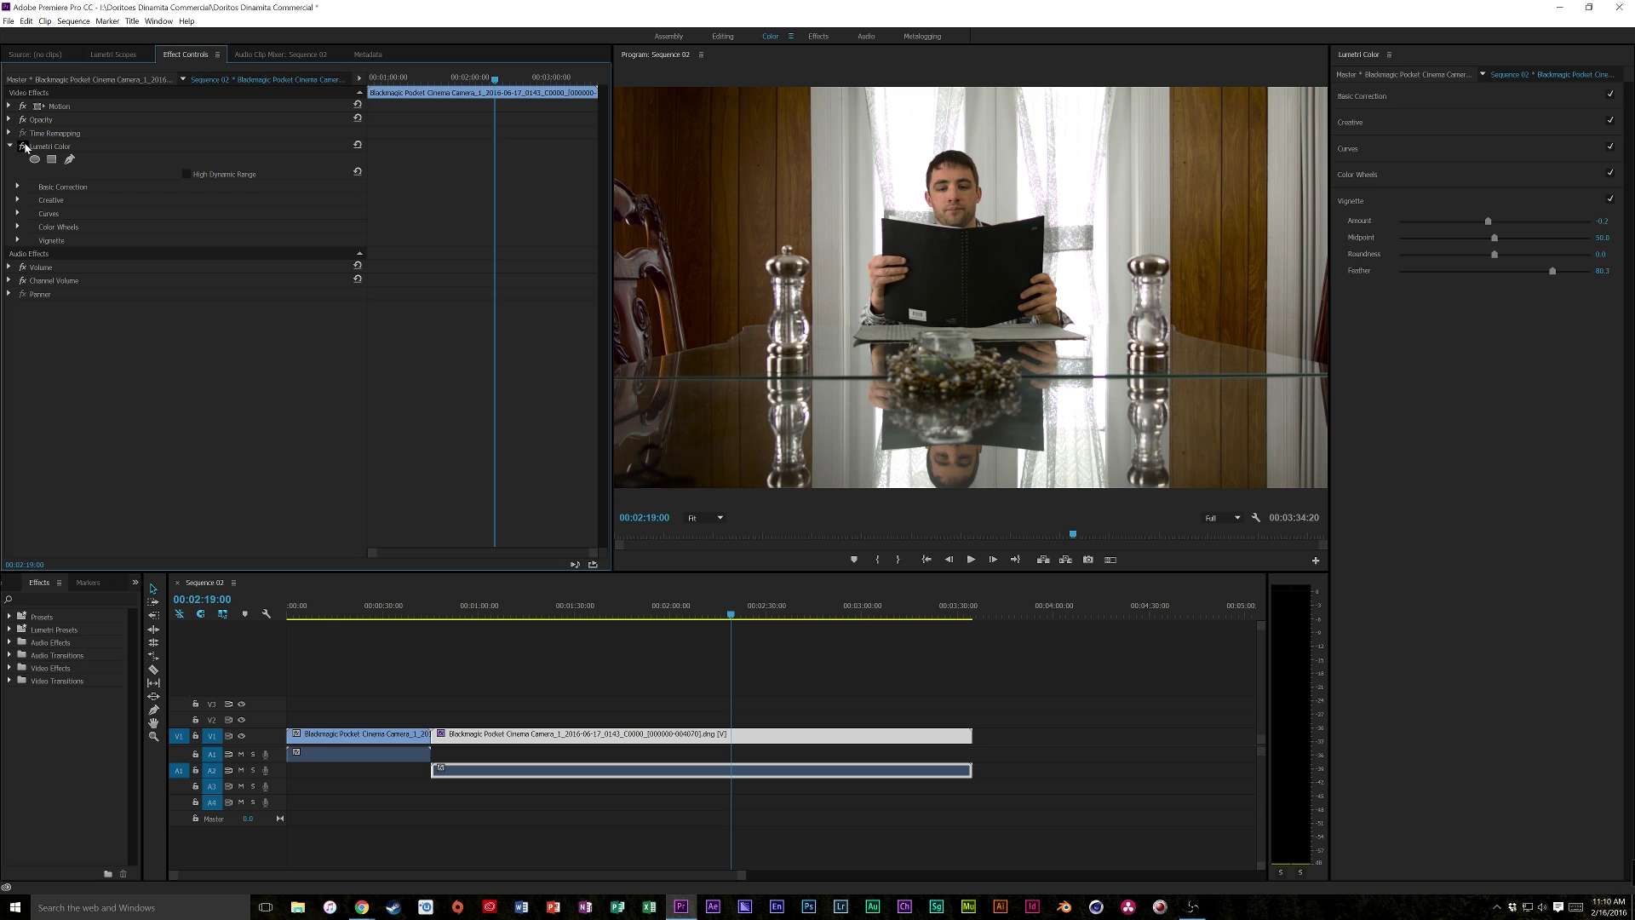
left_click(185, 175)
left_click(187, 175)
left_click(23, 146)
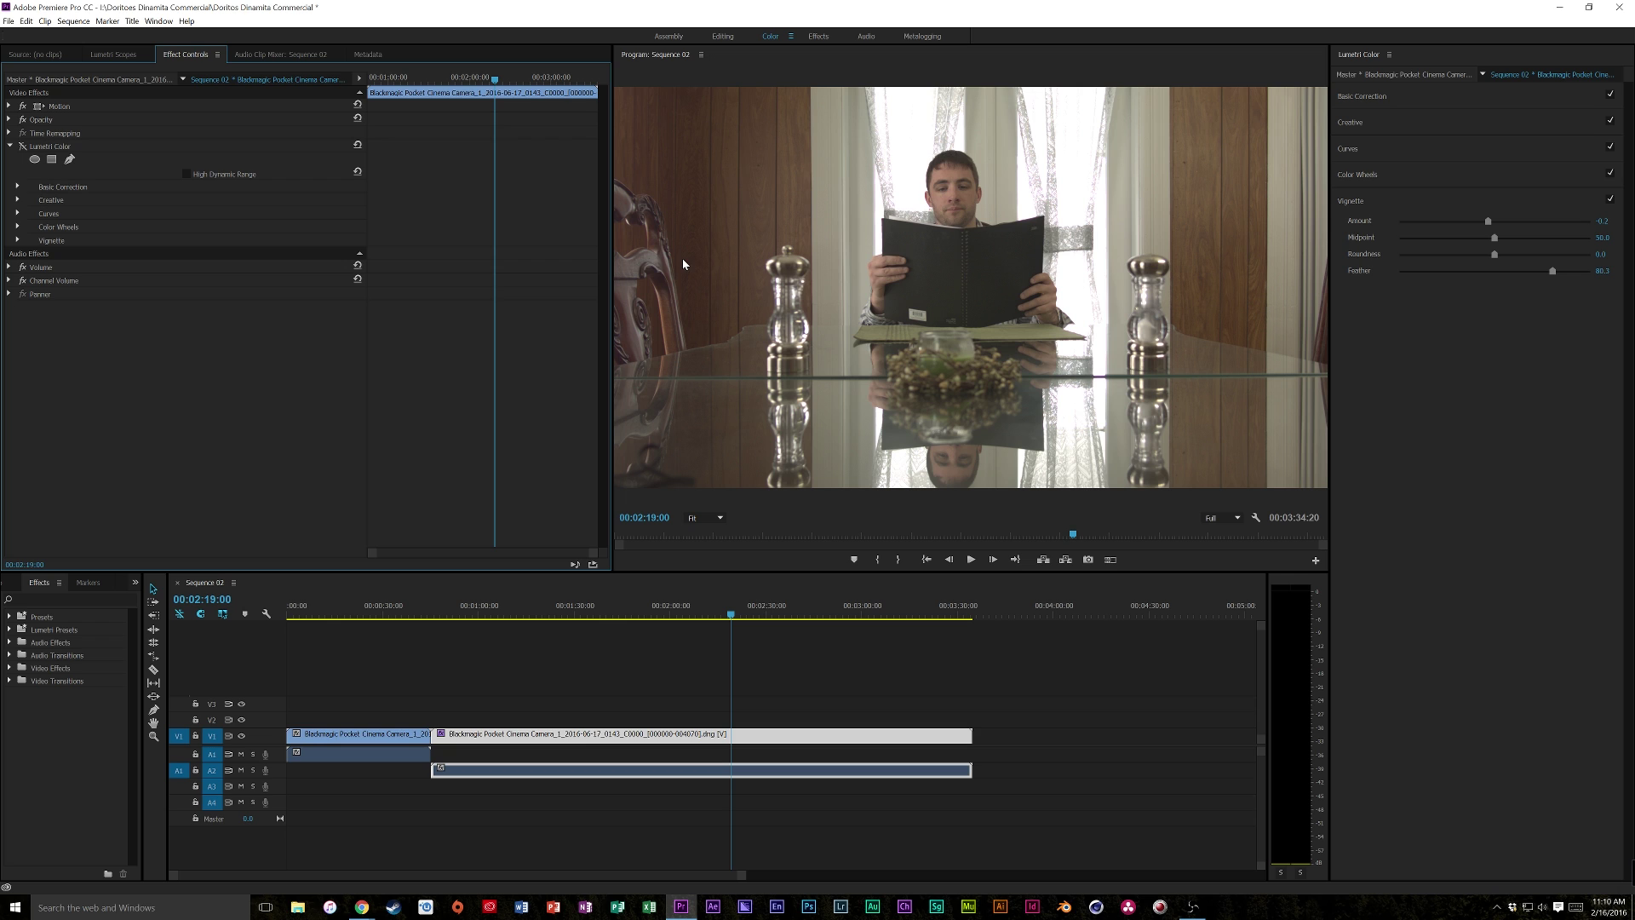
left_click(23, 147)
- Play back and scrub the sequence to review the grade on both shots
left_click(777, 606)
key("space")
left_click(657, 616)
left_click_drag(657, 616, 601, 616)
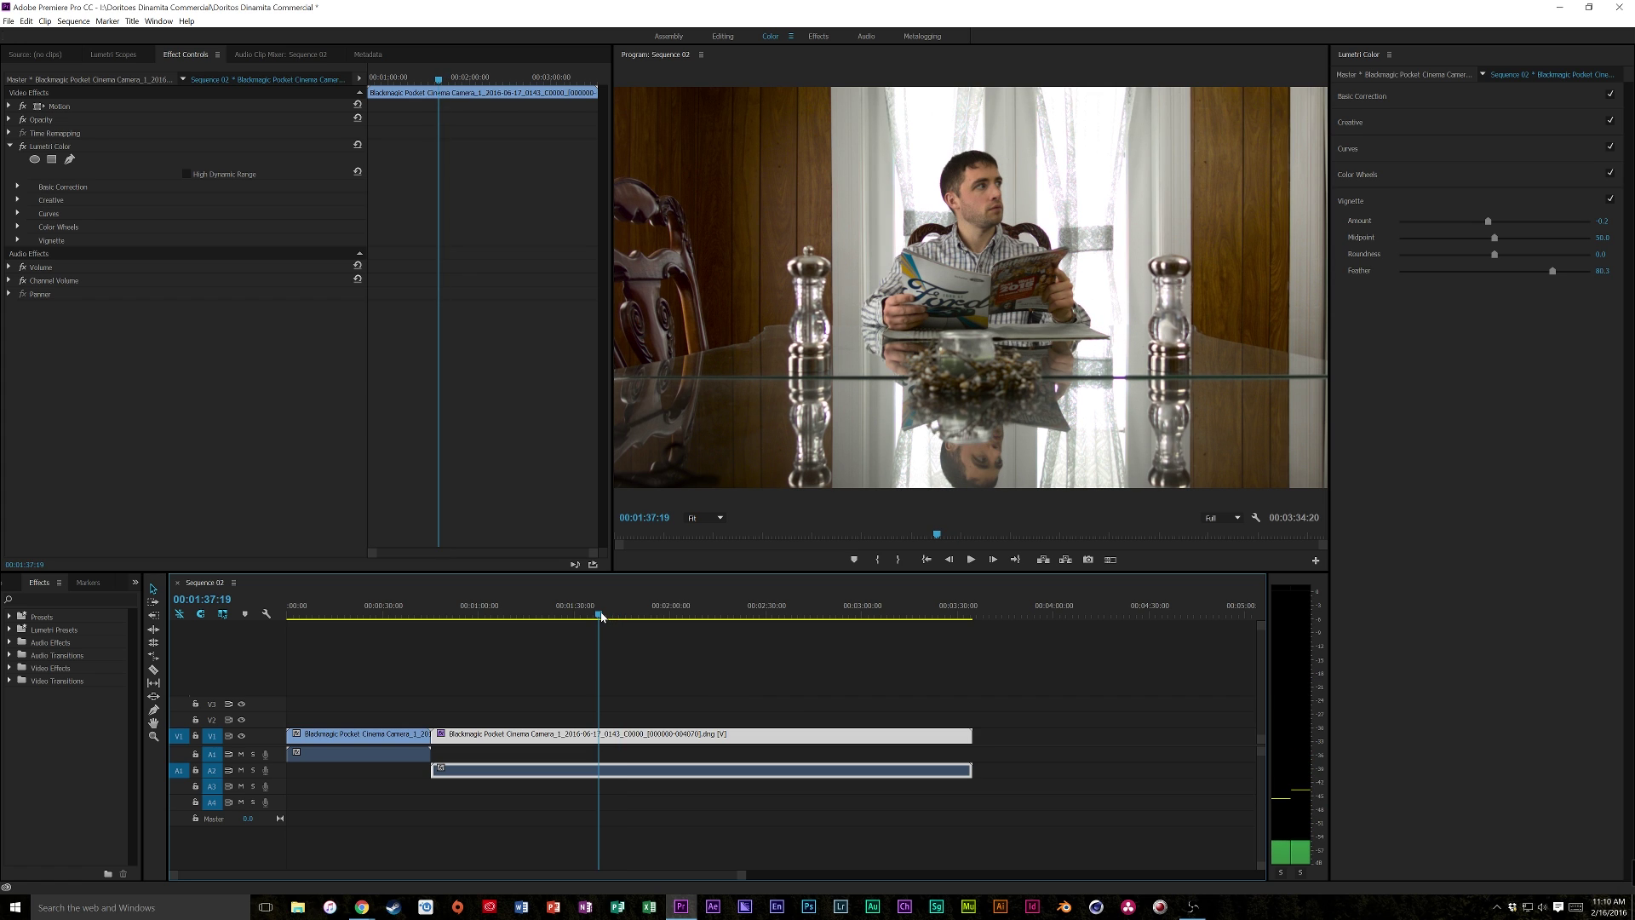
left_click_drag(601, 617, 421, 618)
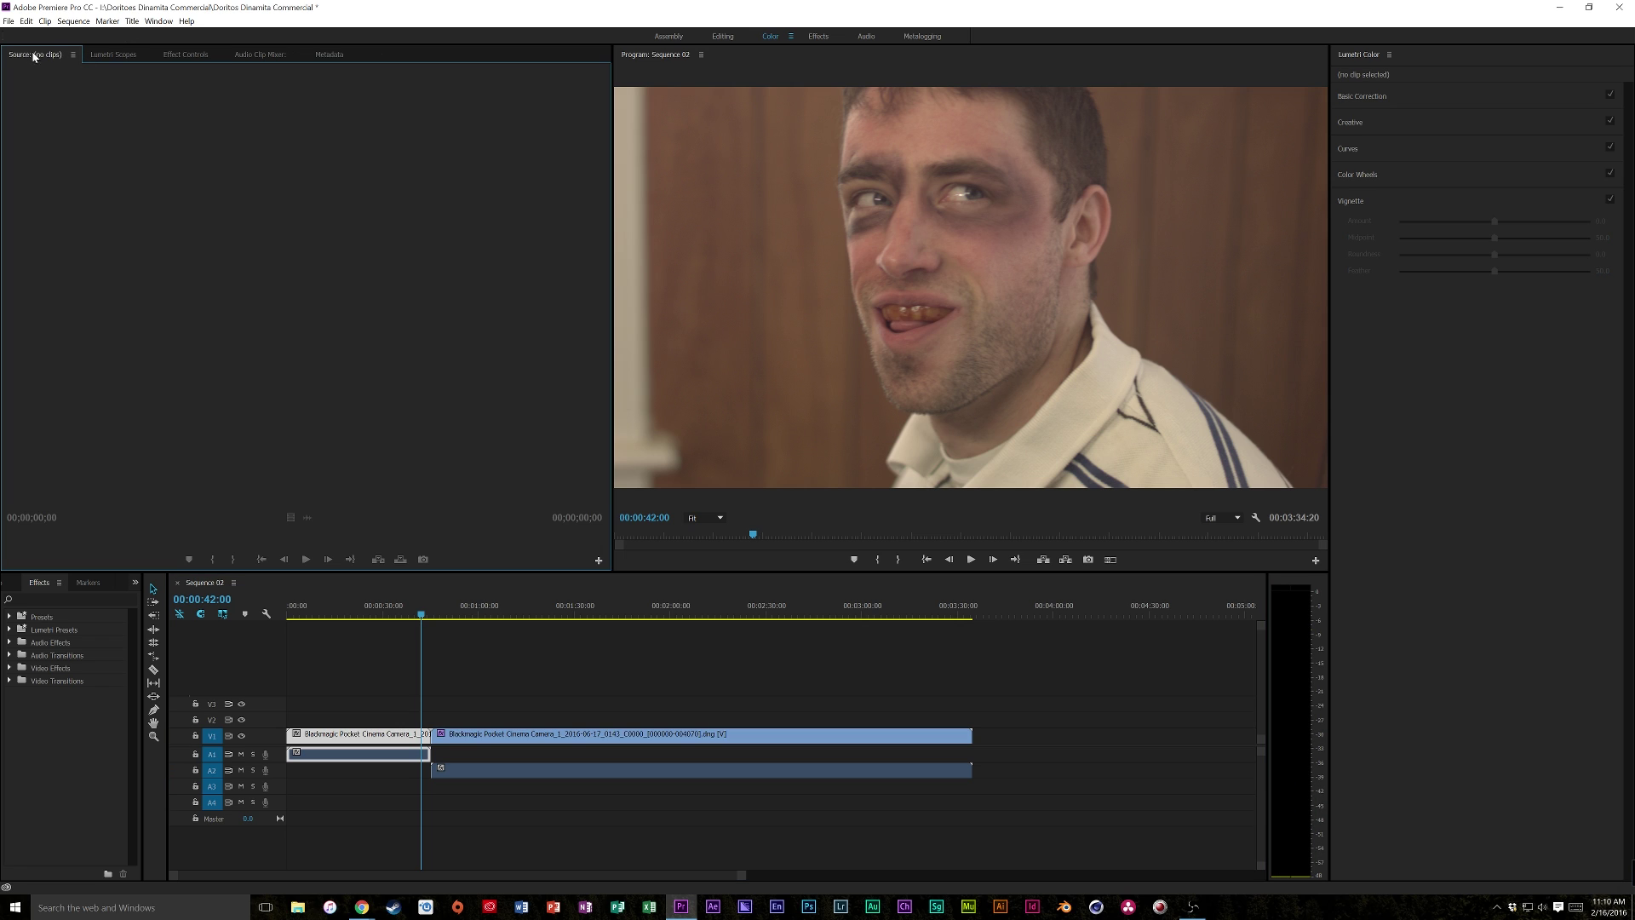
- Add the bathroom mirror clip to the end of Sequence 02, then return to Color
left_click(722, 36)
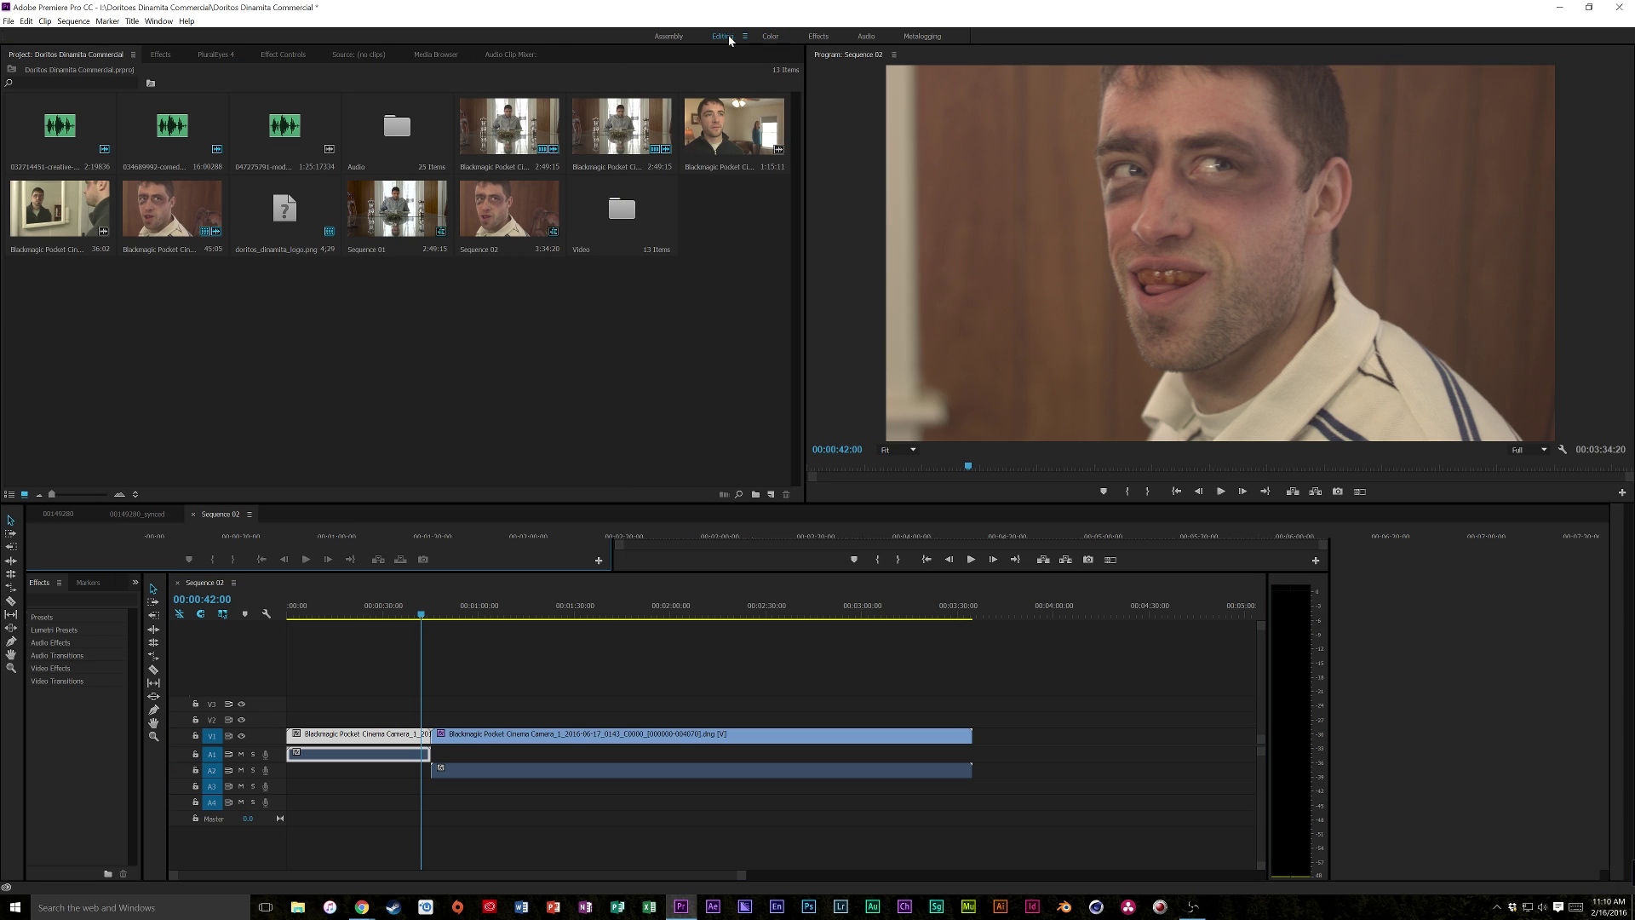
left_click_drag(61, 203, 833, 718)
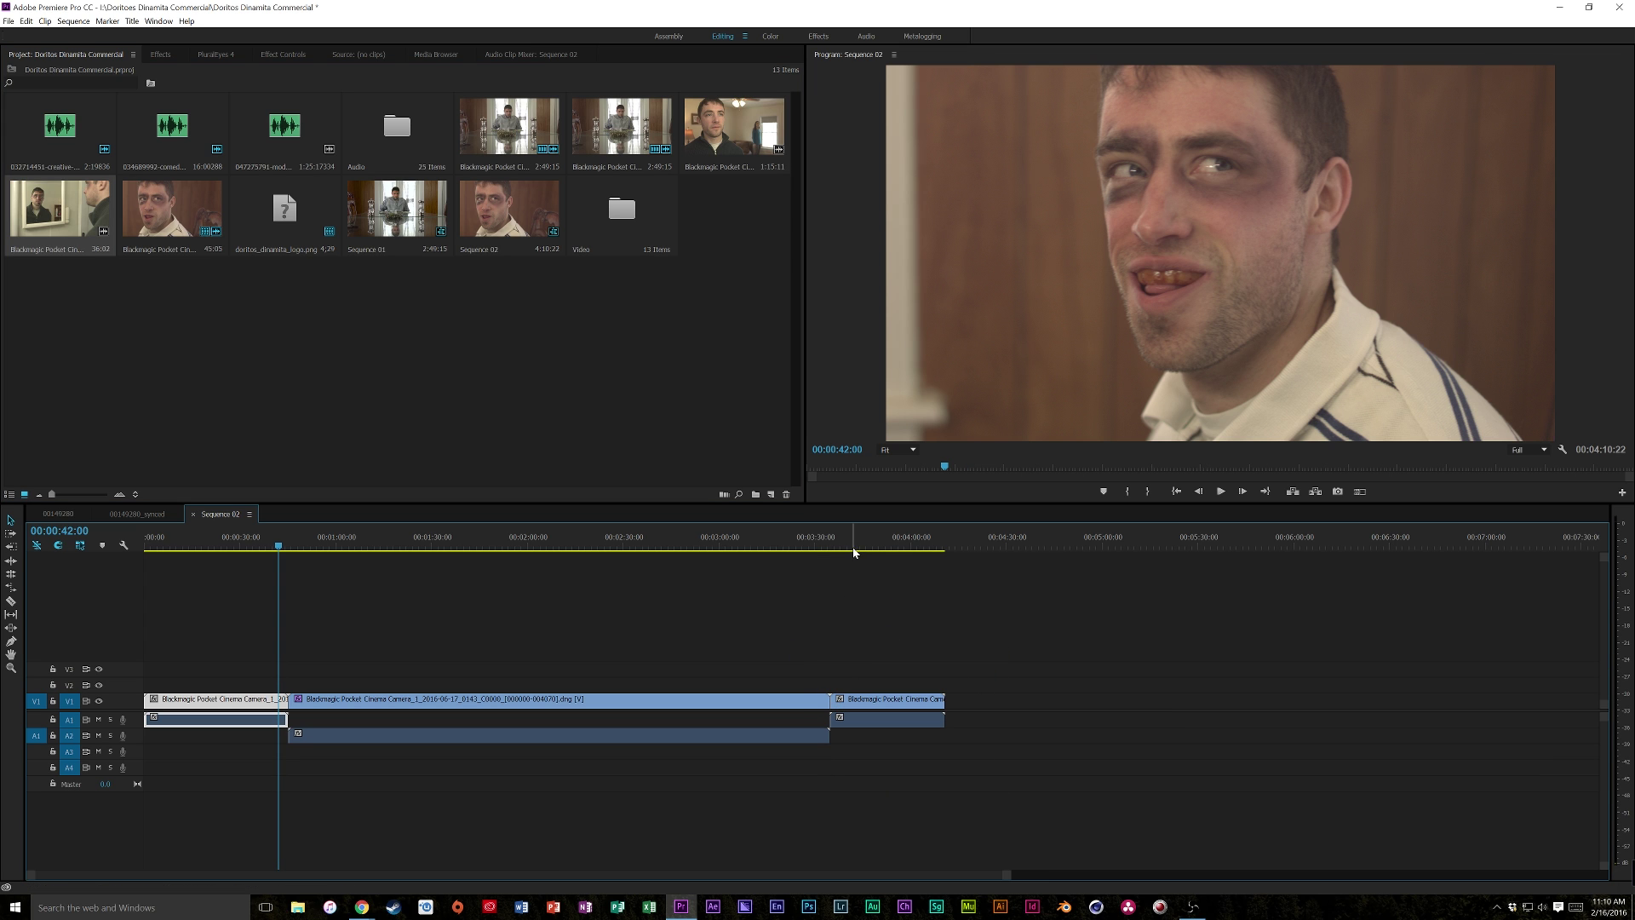
left_click(866, 552)
left_click_drag(865, 552, 878, 554)
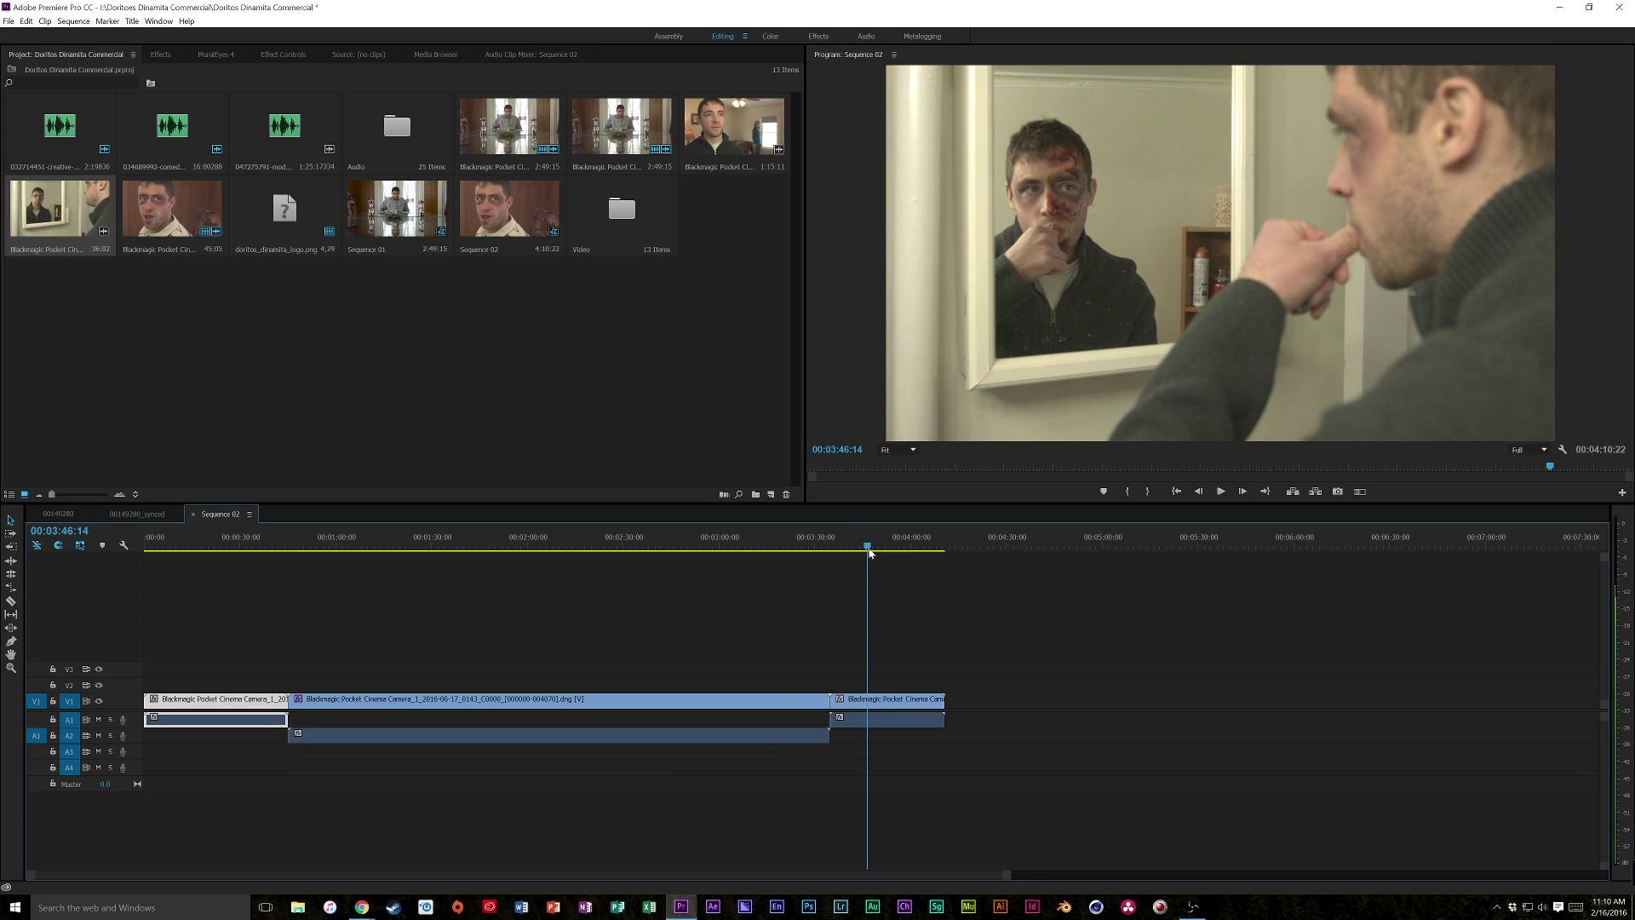
left_click(771, 37)
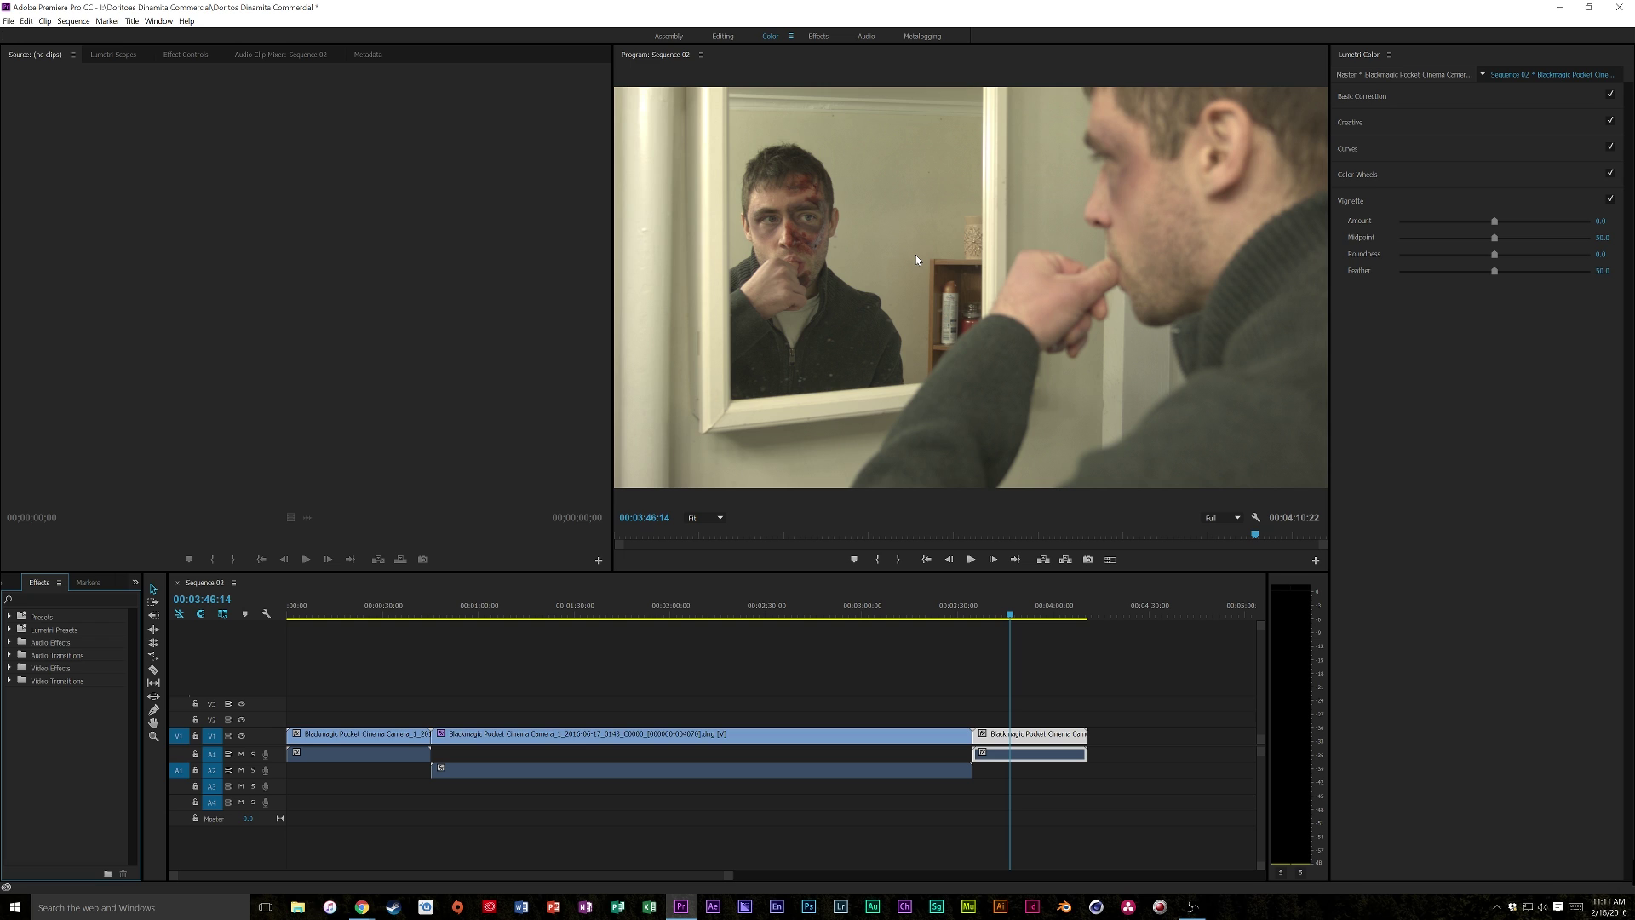
- Lower the mirror shot's Basic Correction Temperature to about -33, checking the Lumetri scopes
left_click(113, 54)
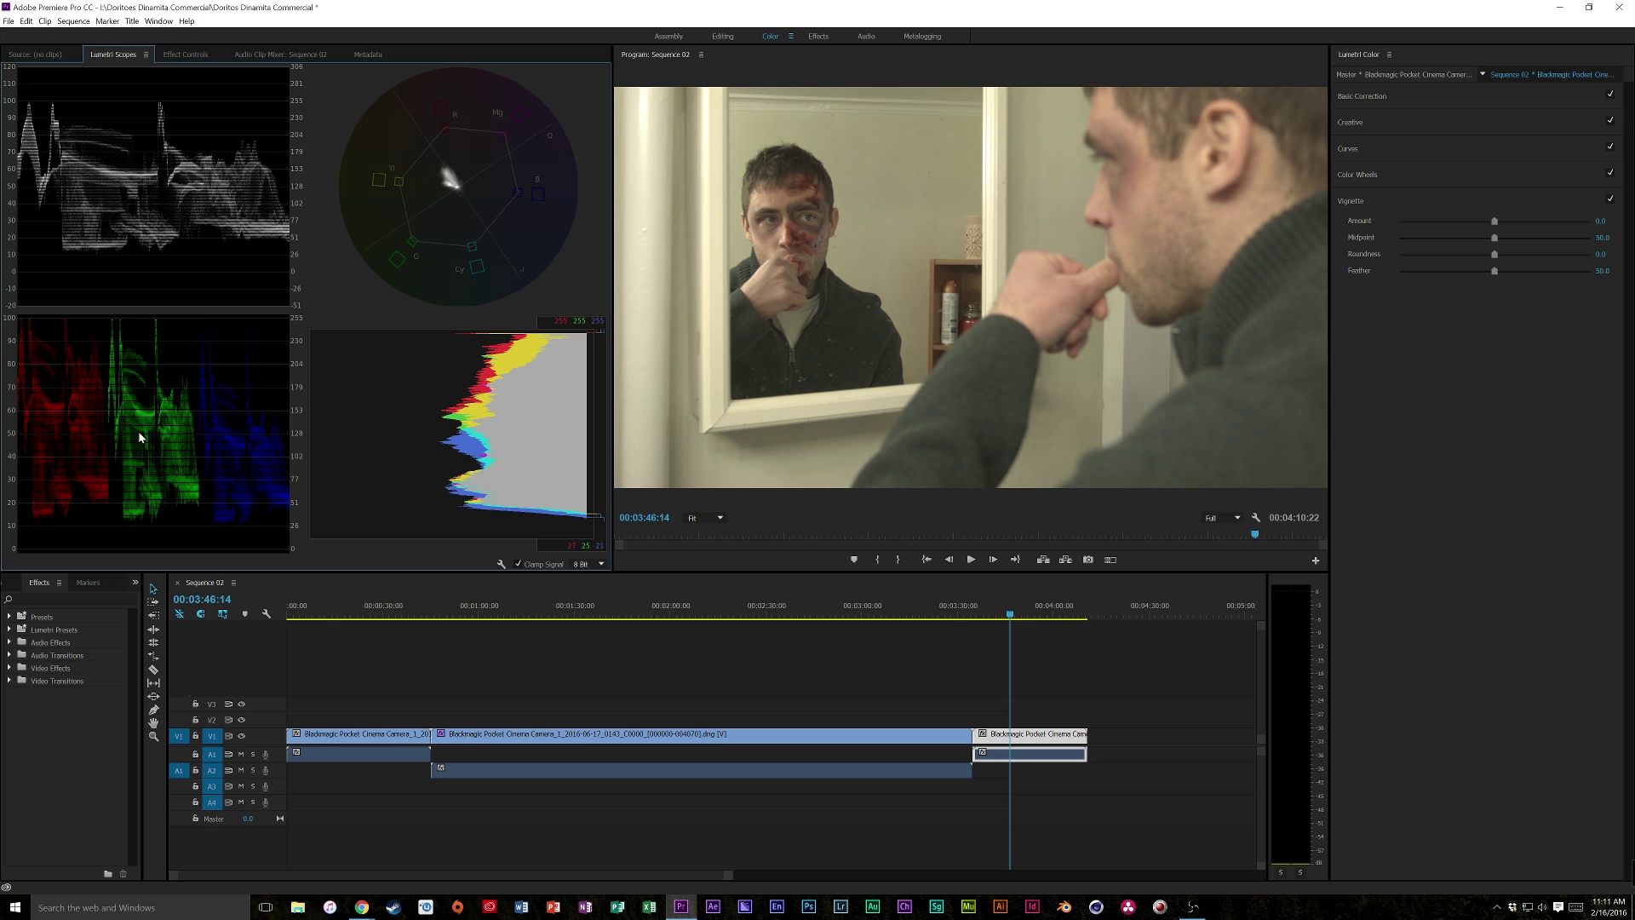
left_click(1436, 97)
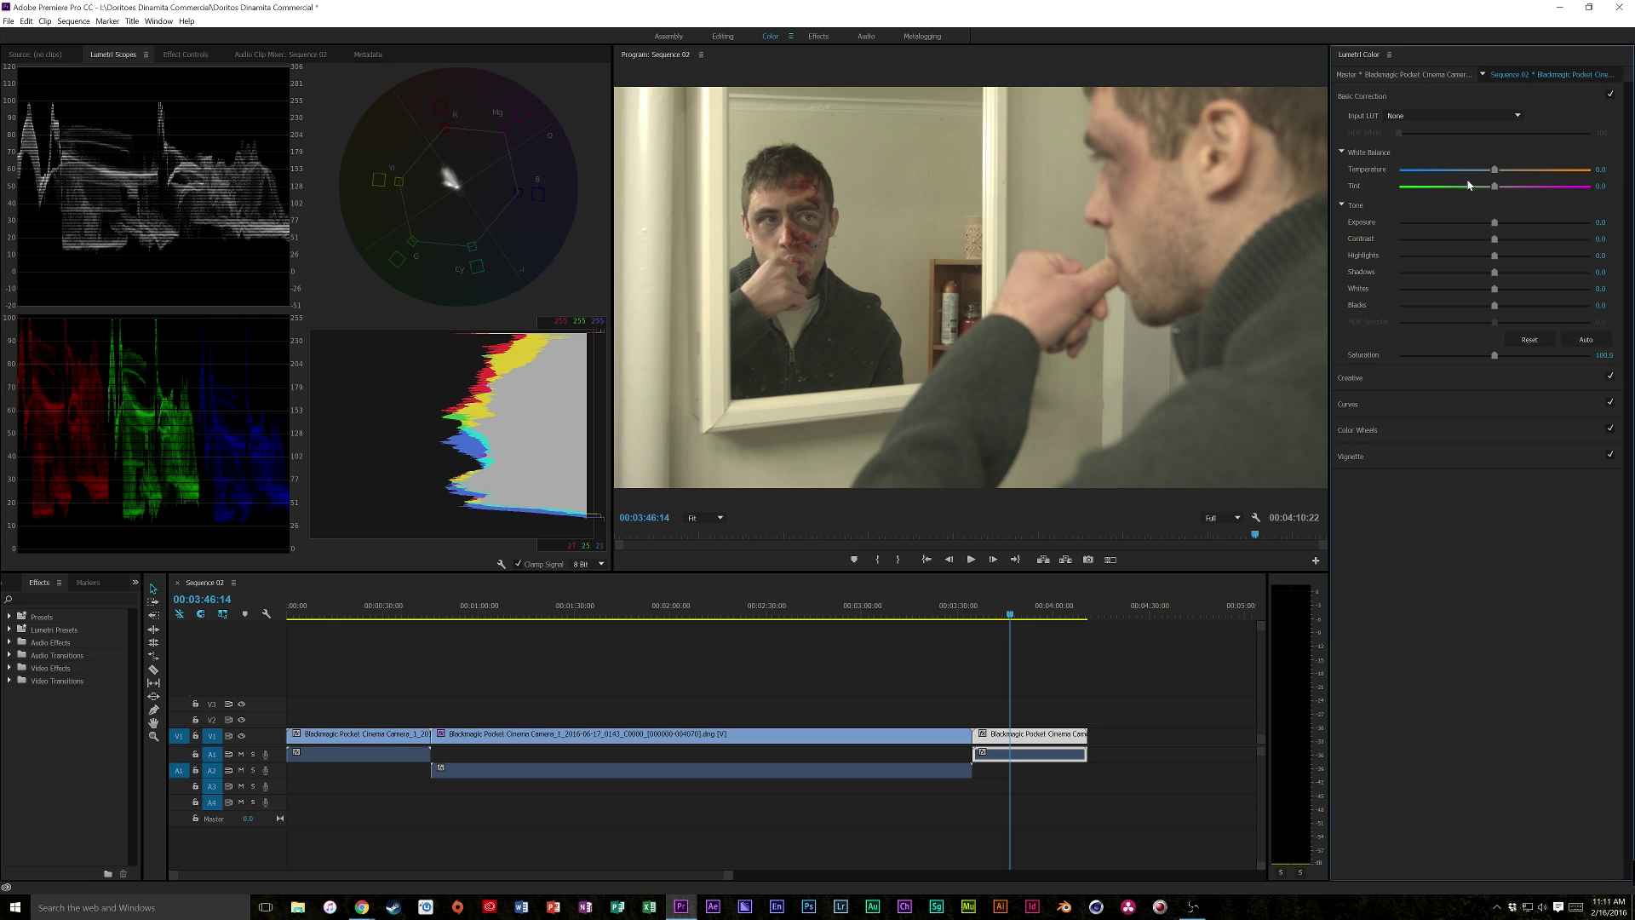
left_click_drag(1495, 169, 1463, 174)
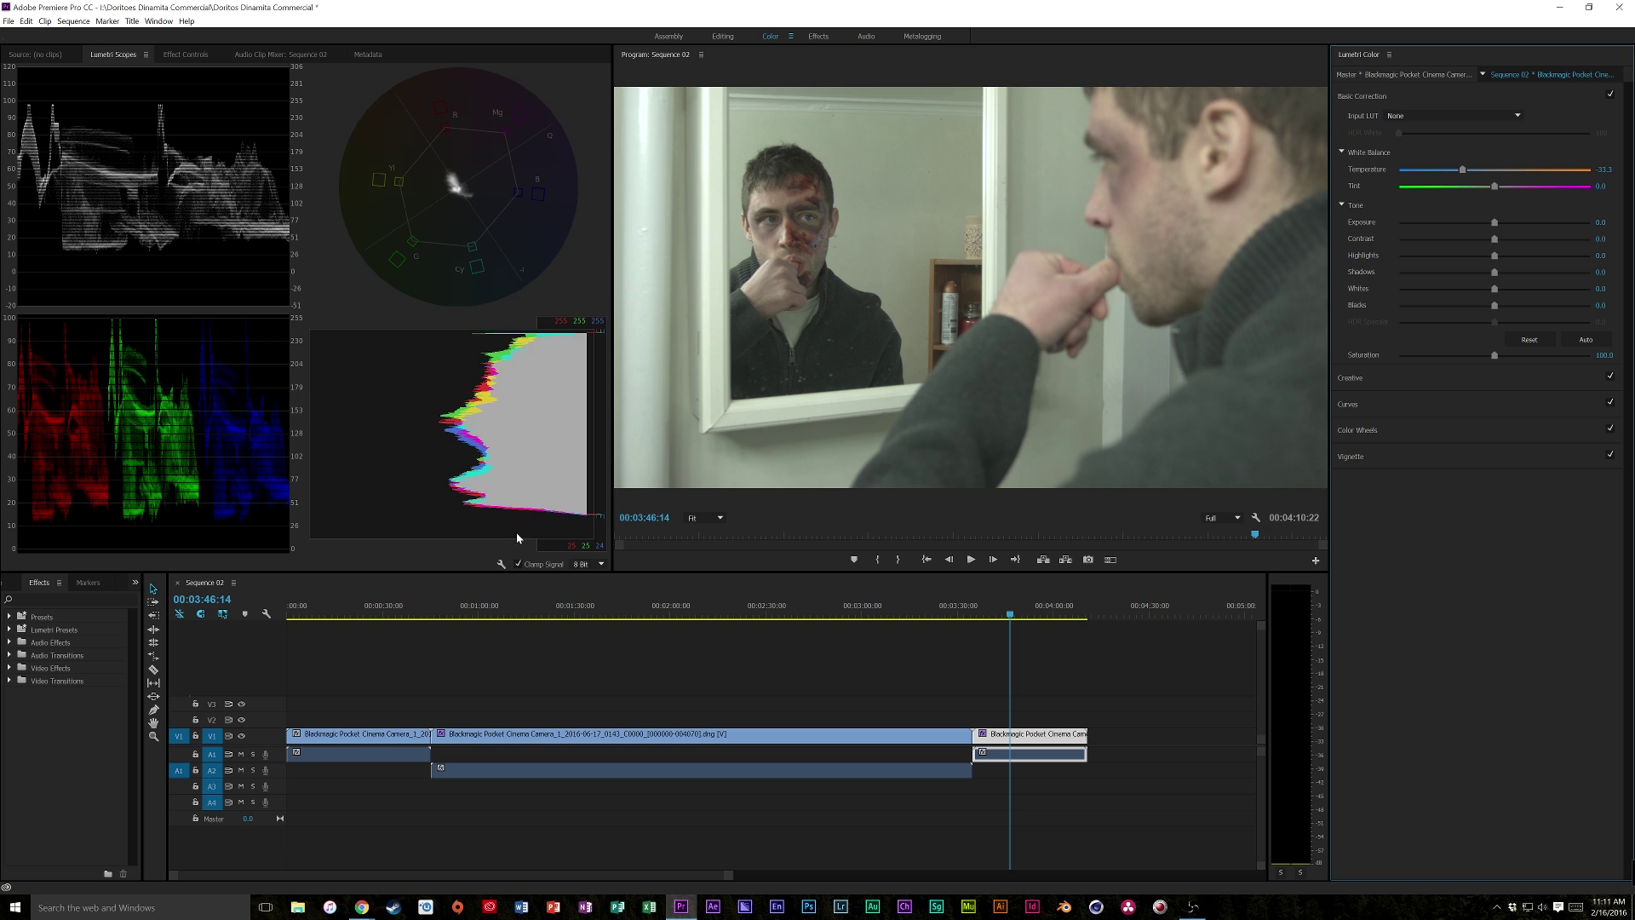
right_click(502, 569)
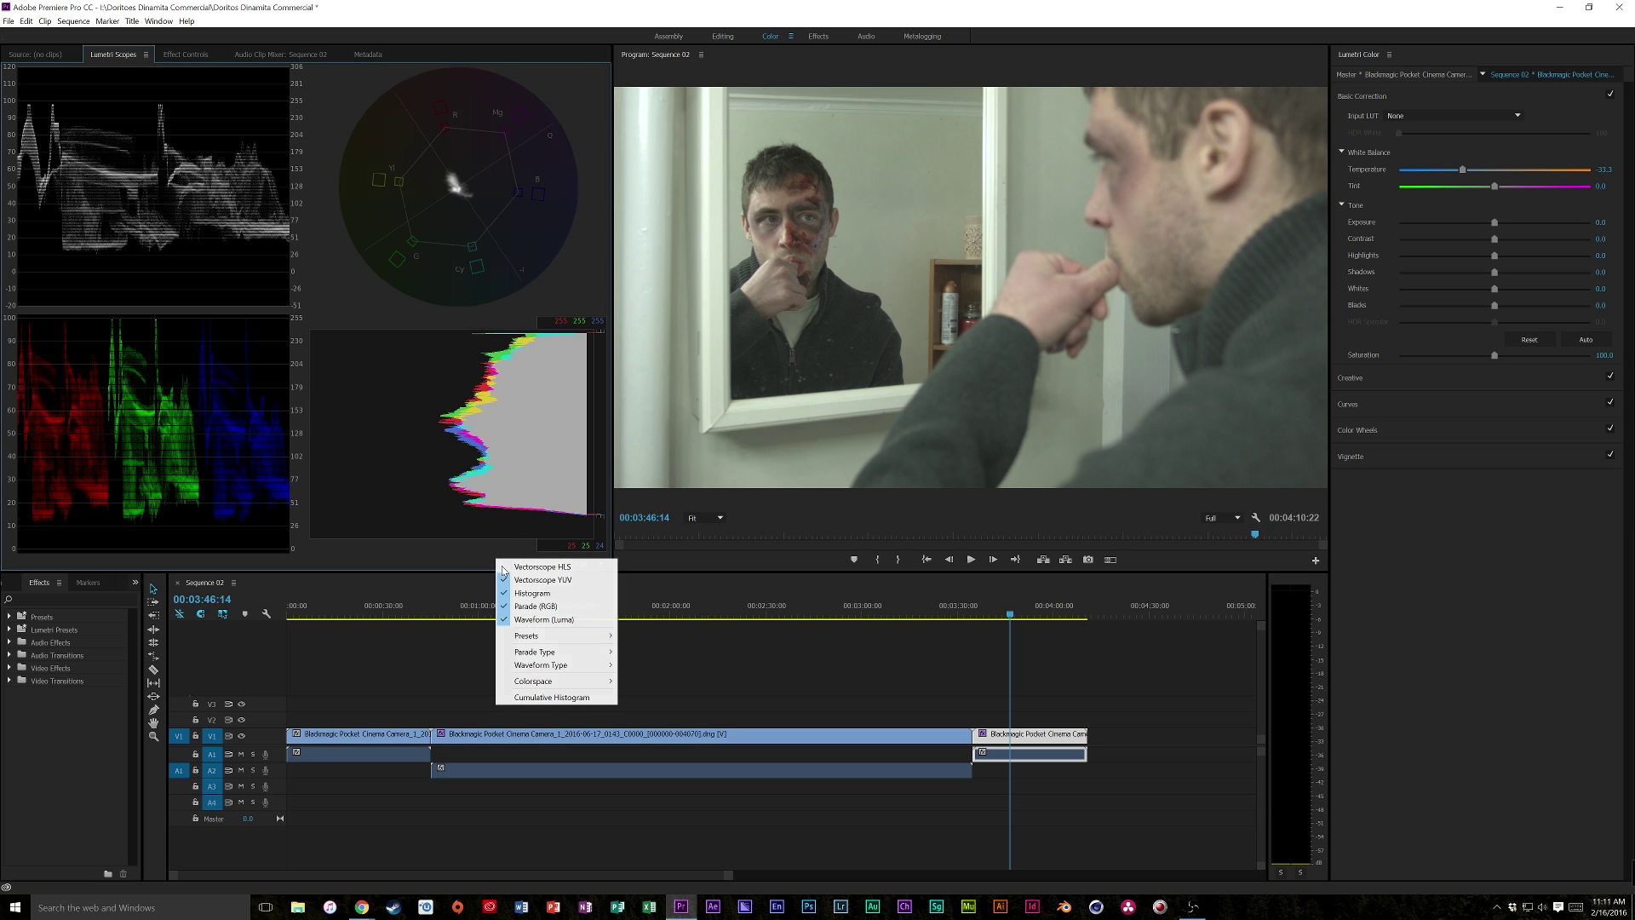
left_click(538, 619)
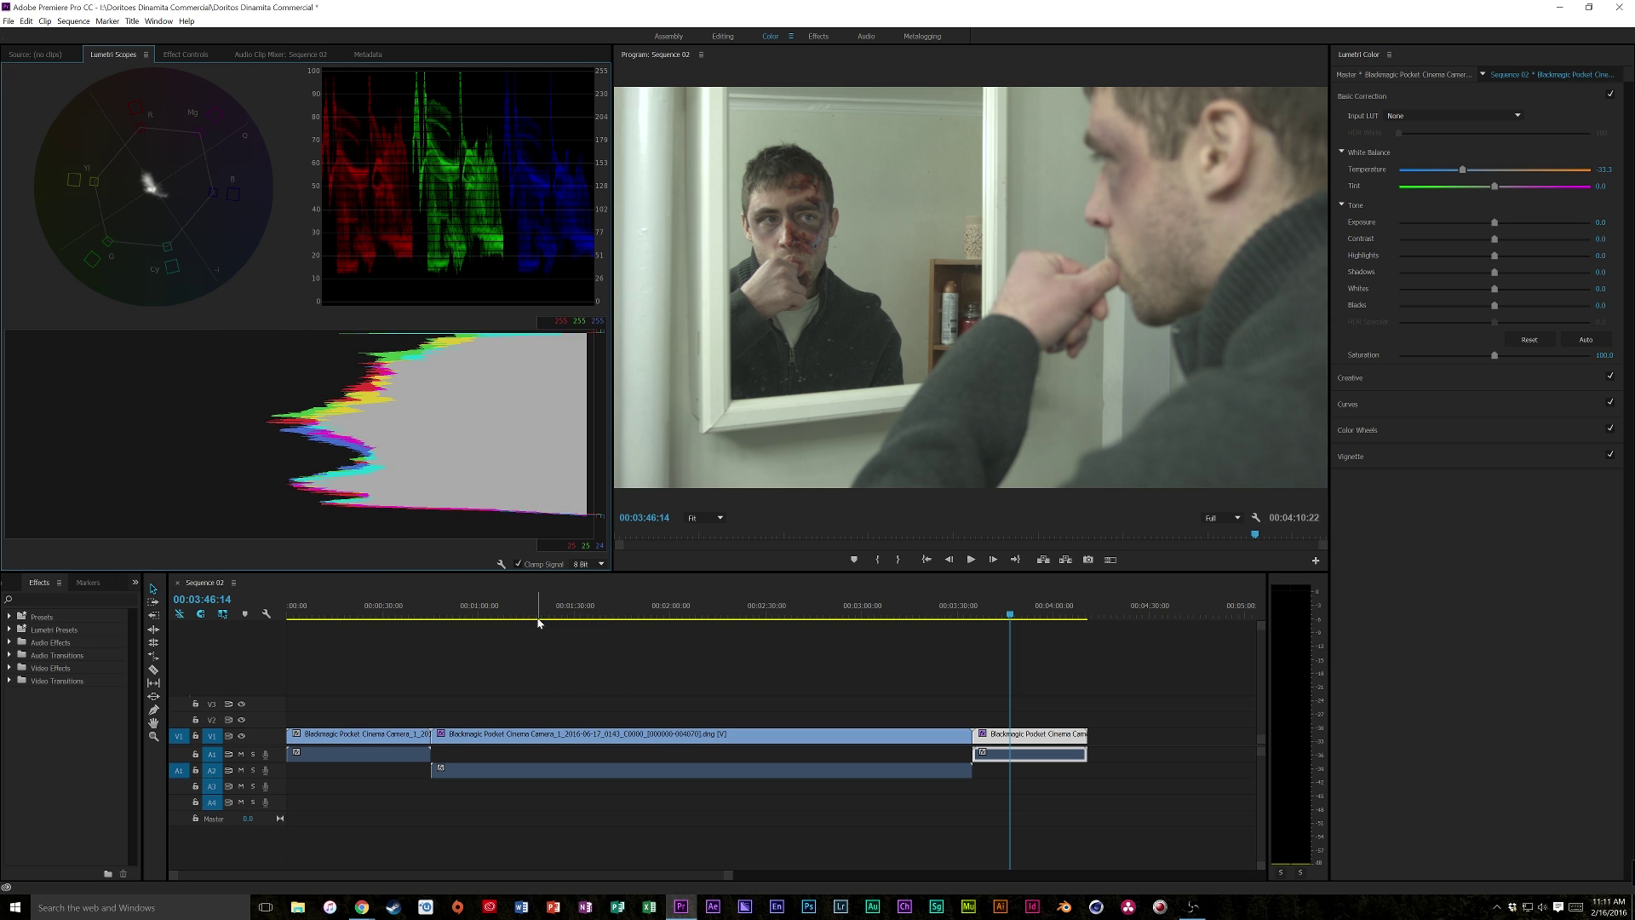
left_click(501, 563)
left_click(546, 617)
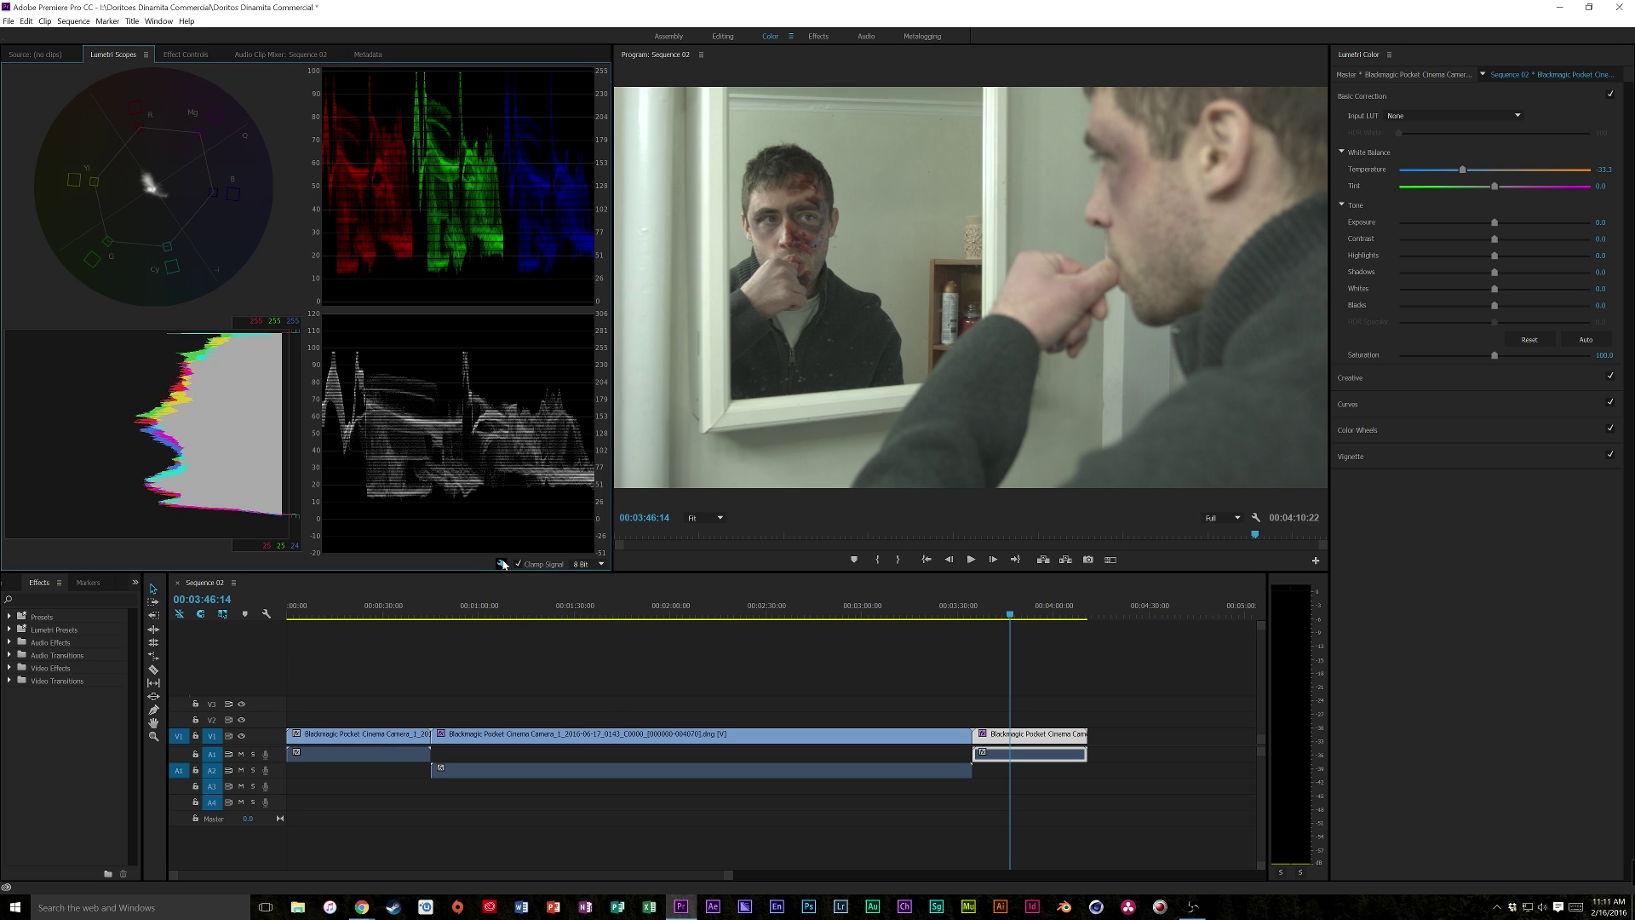
left_click(501, 564)
left_click(528, 595)
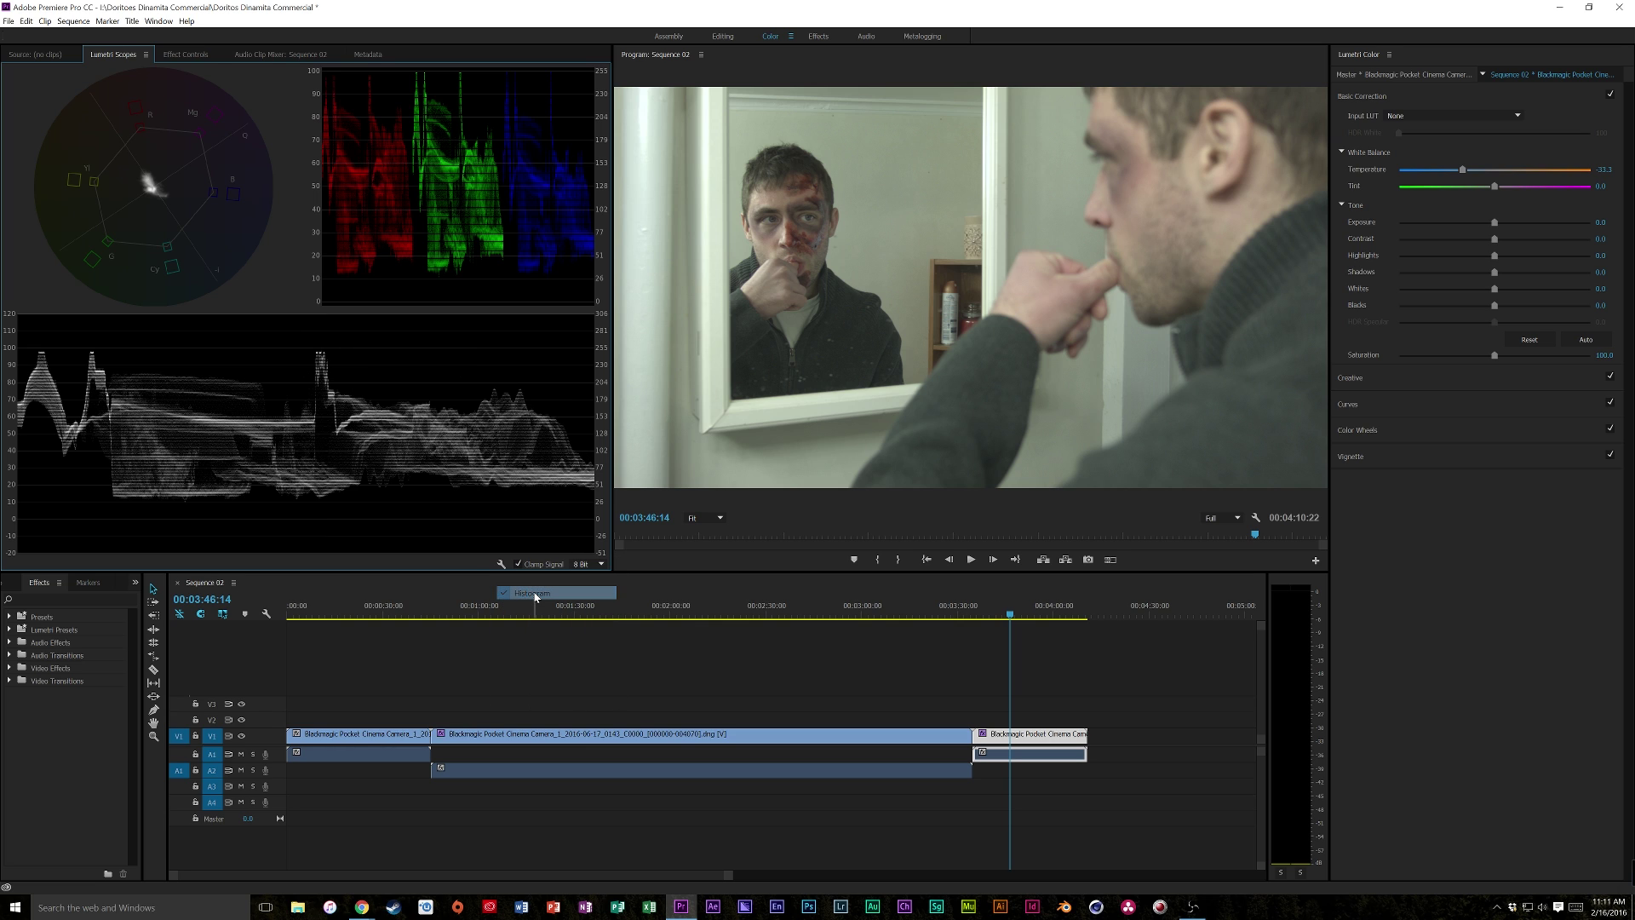
left_click(501, 564)
left_click(528, 594)
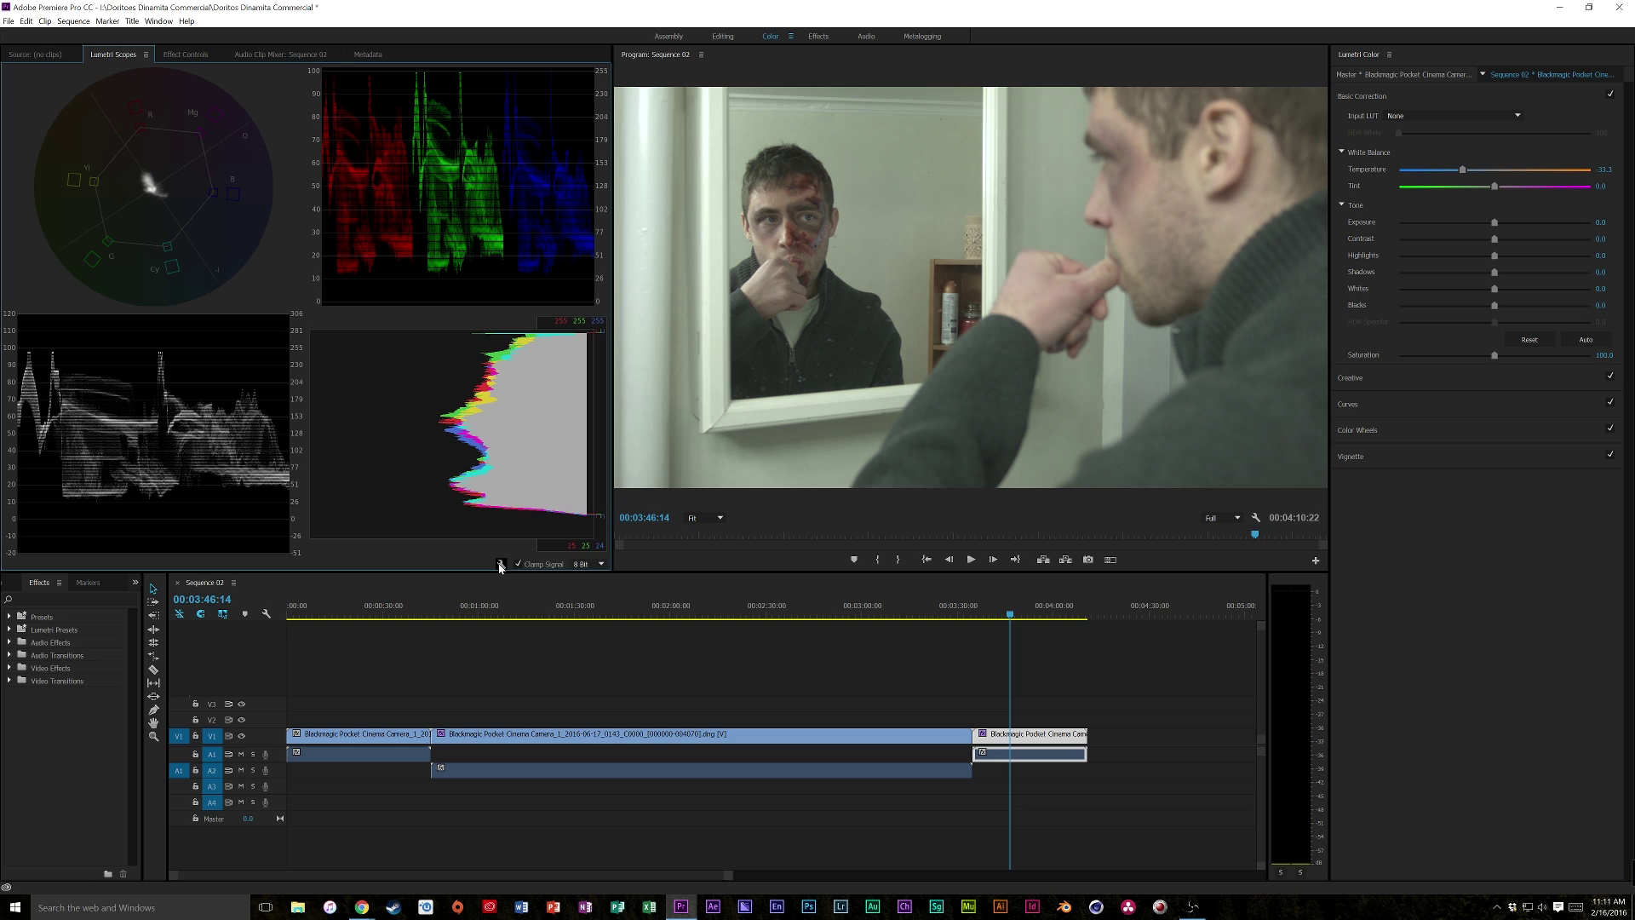
left_click(501, 563)
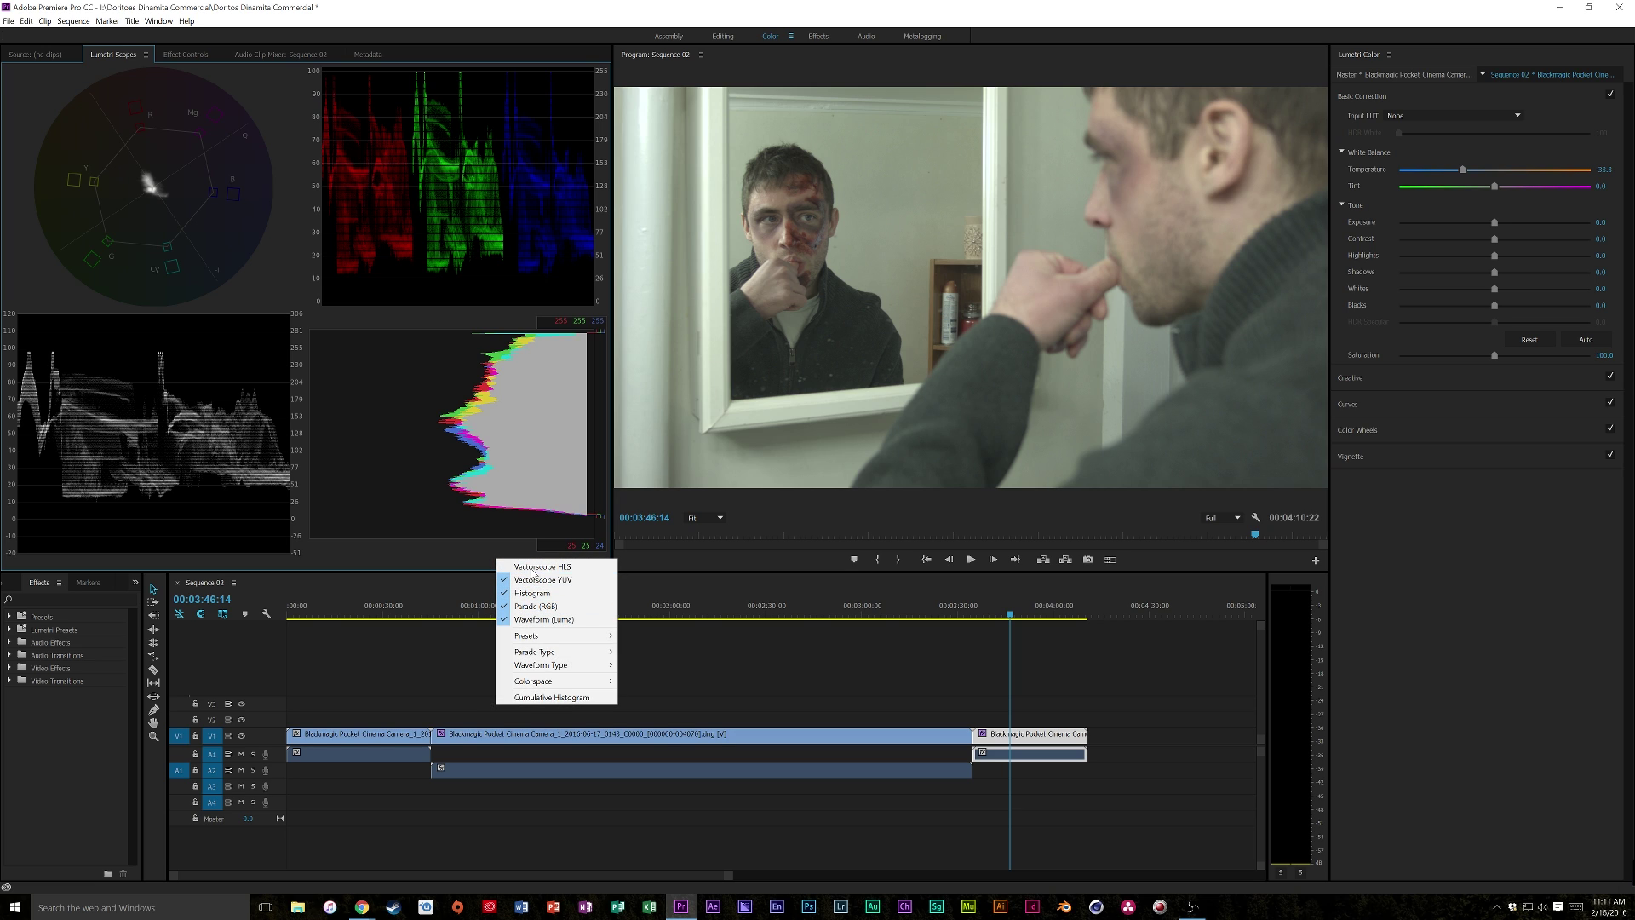
left_click(538, 610)
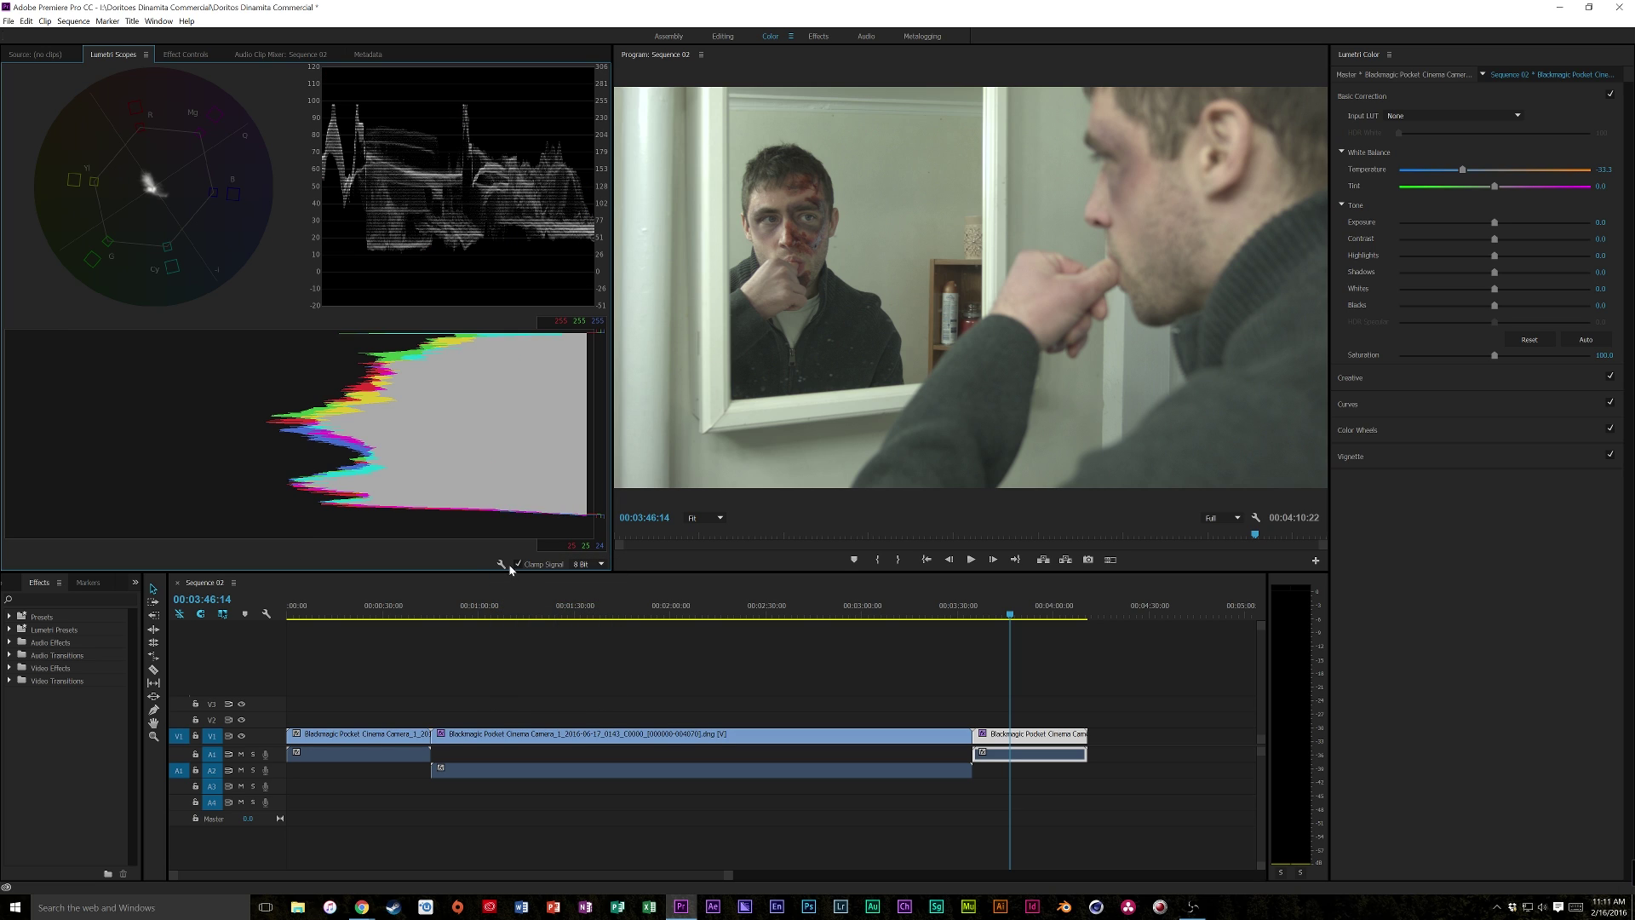
left_click(511, 565)
left_click(536, 619)
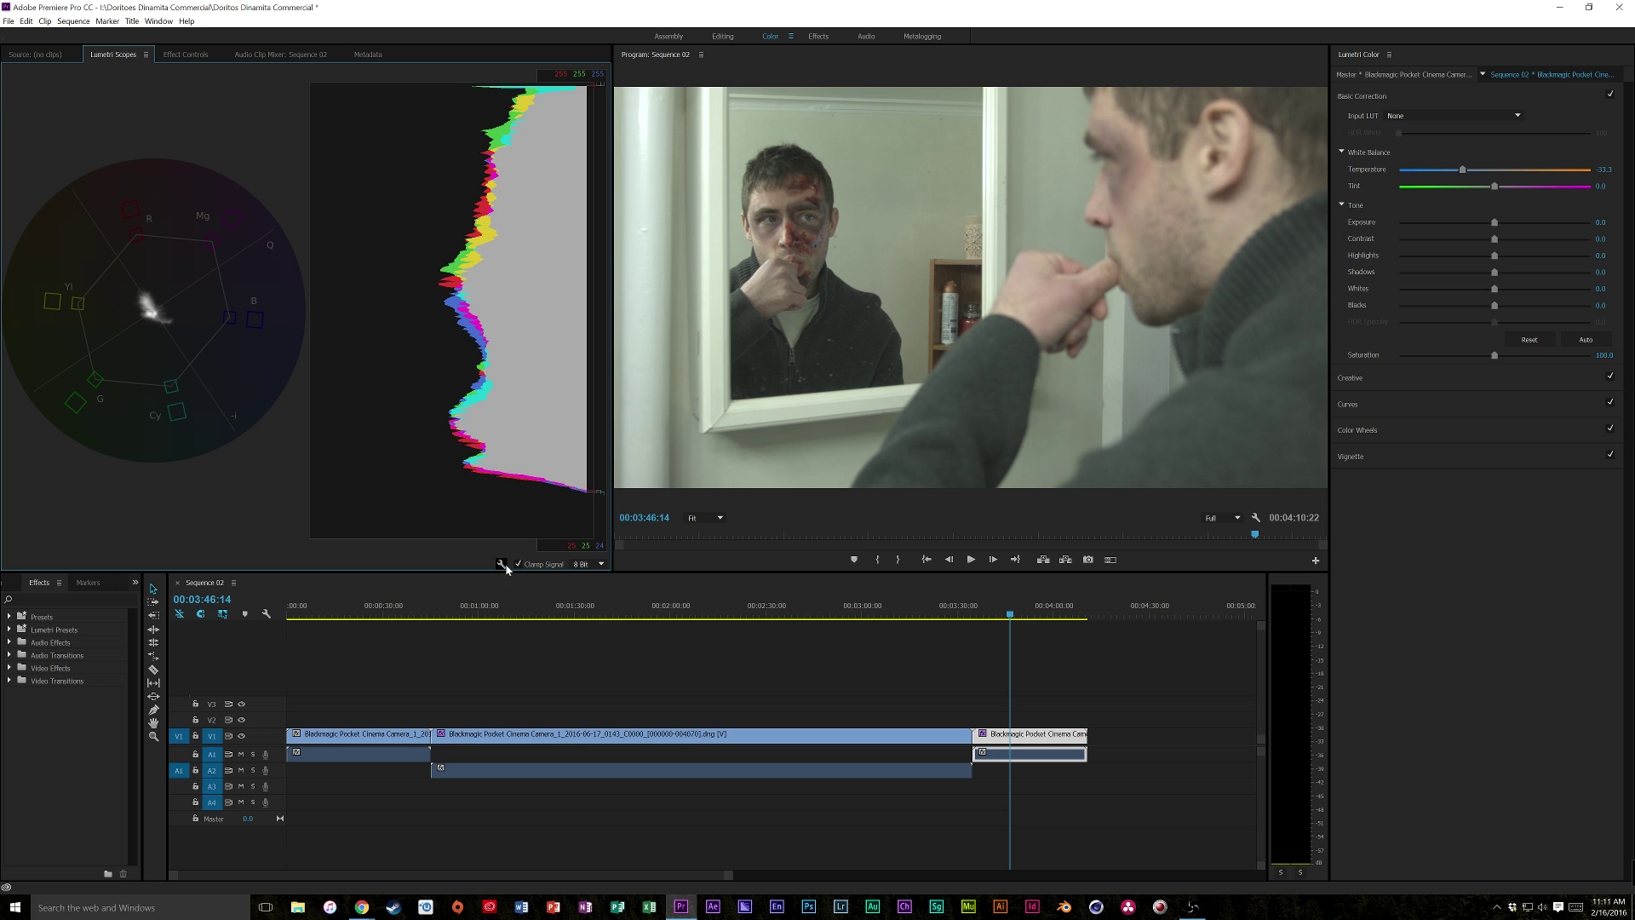
left_click(502, 565)
left_click(528, 593)
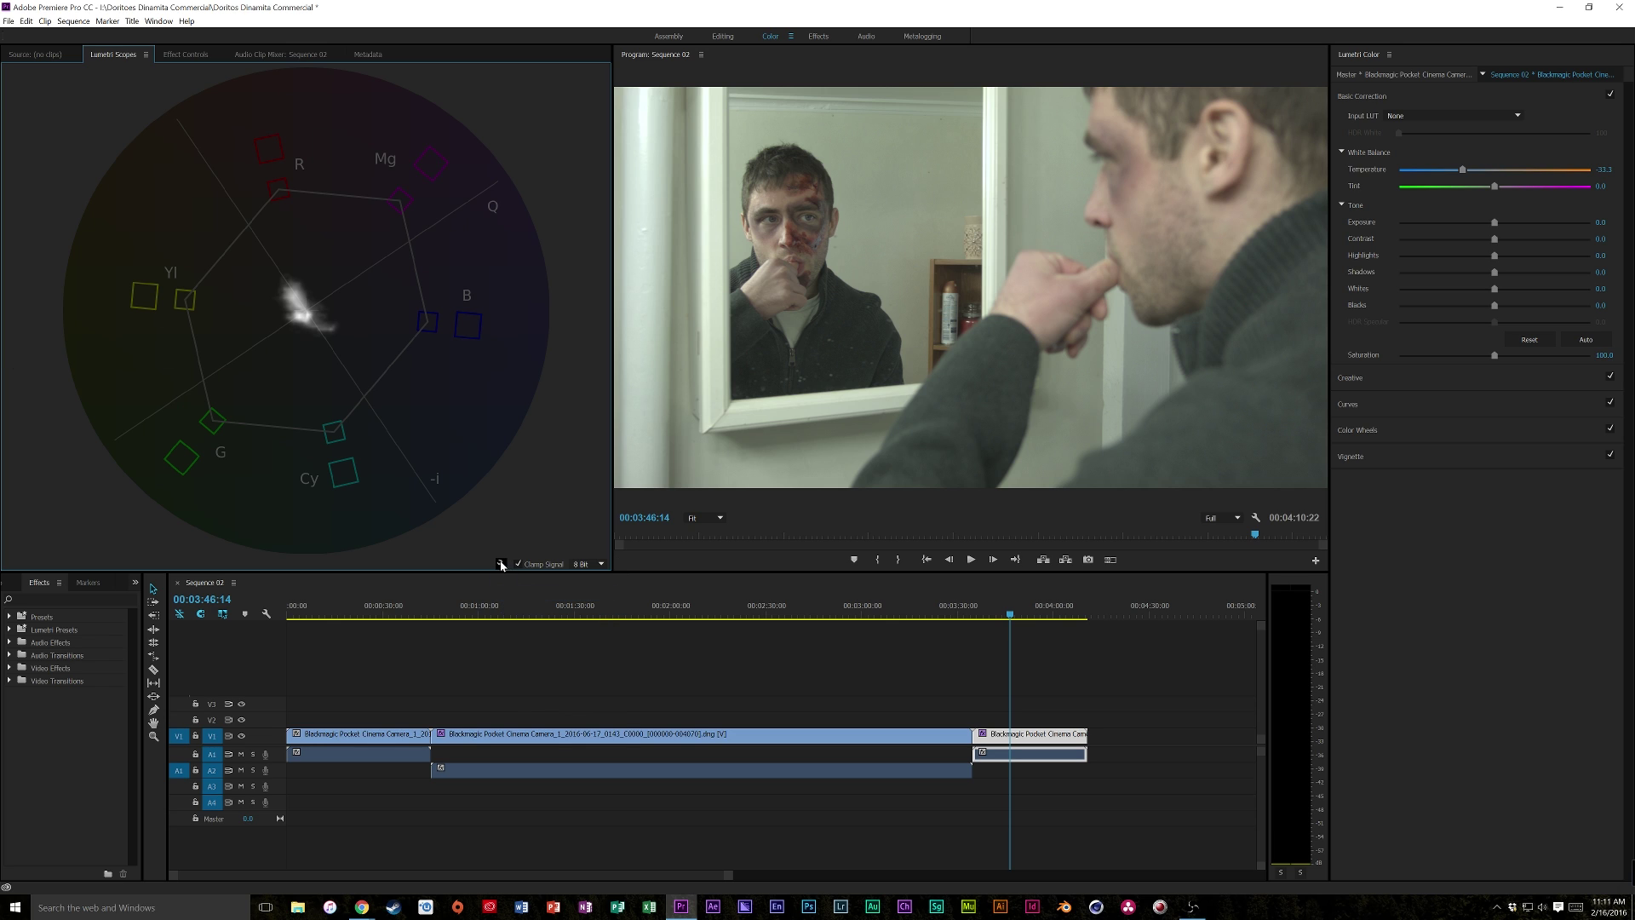
left_click(503, 565)
left_click(672, 637)
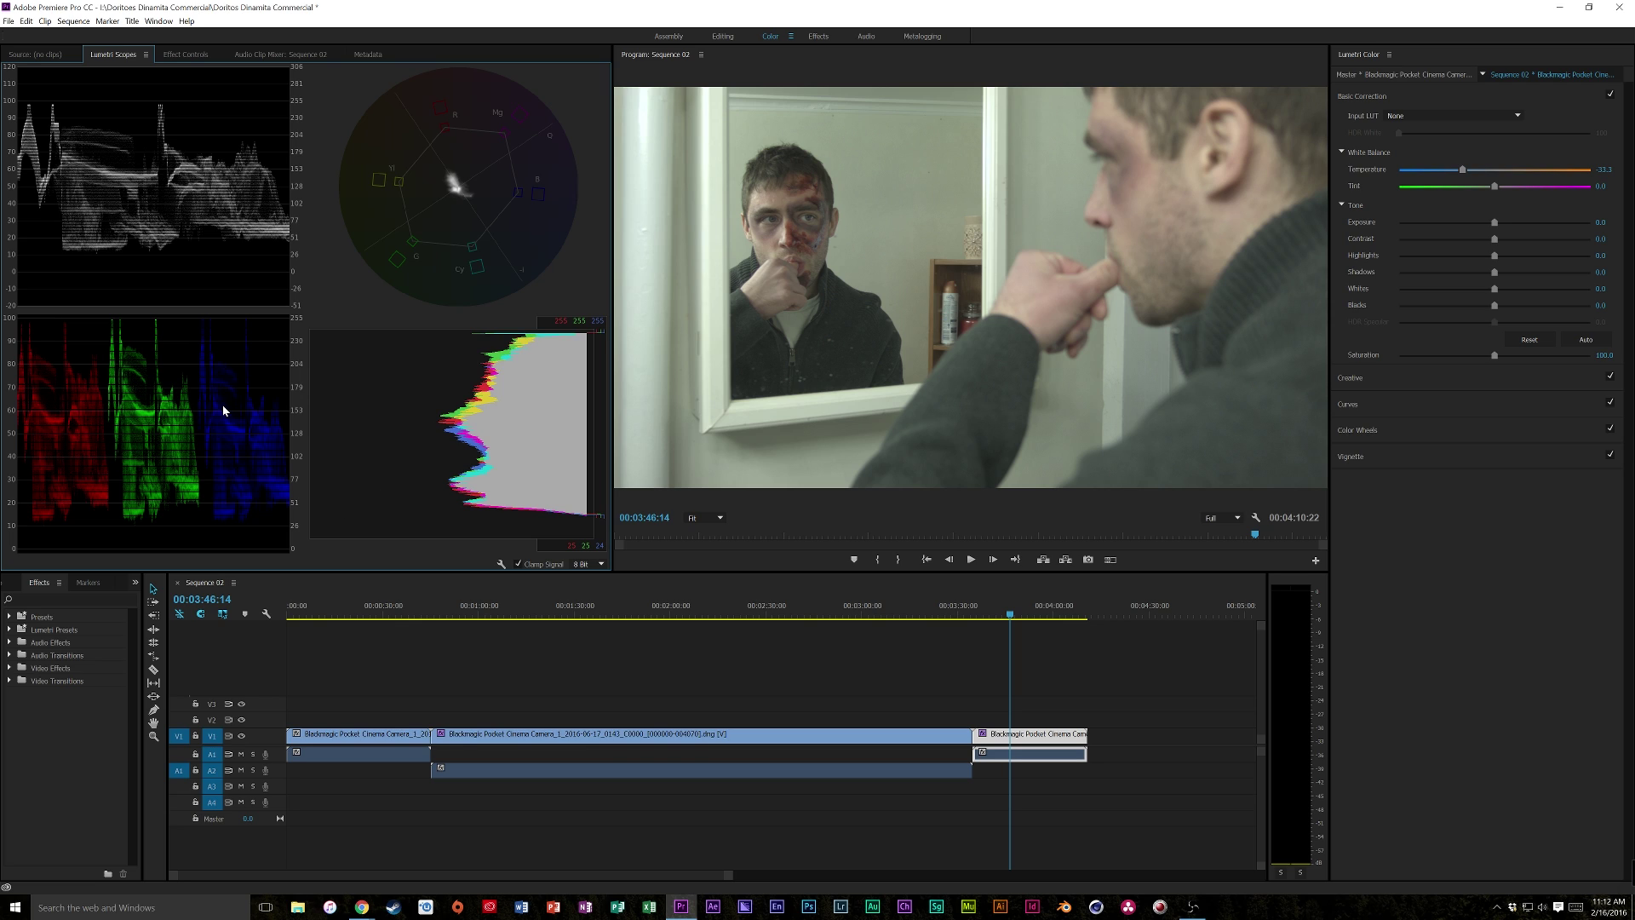
- Cool the mirror shot's Temperature and shift its Tint to about -14 for a slight green cast
mouse_move(1462, 170)
left_mouse_down()
mouse_move(1488, 187)
mouse_move(1466, 192)
left_mouse_up()
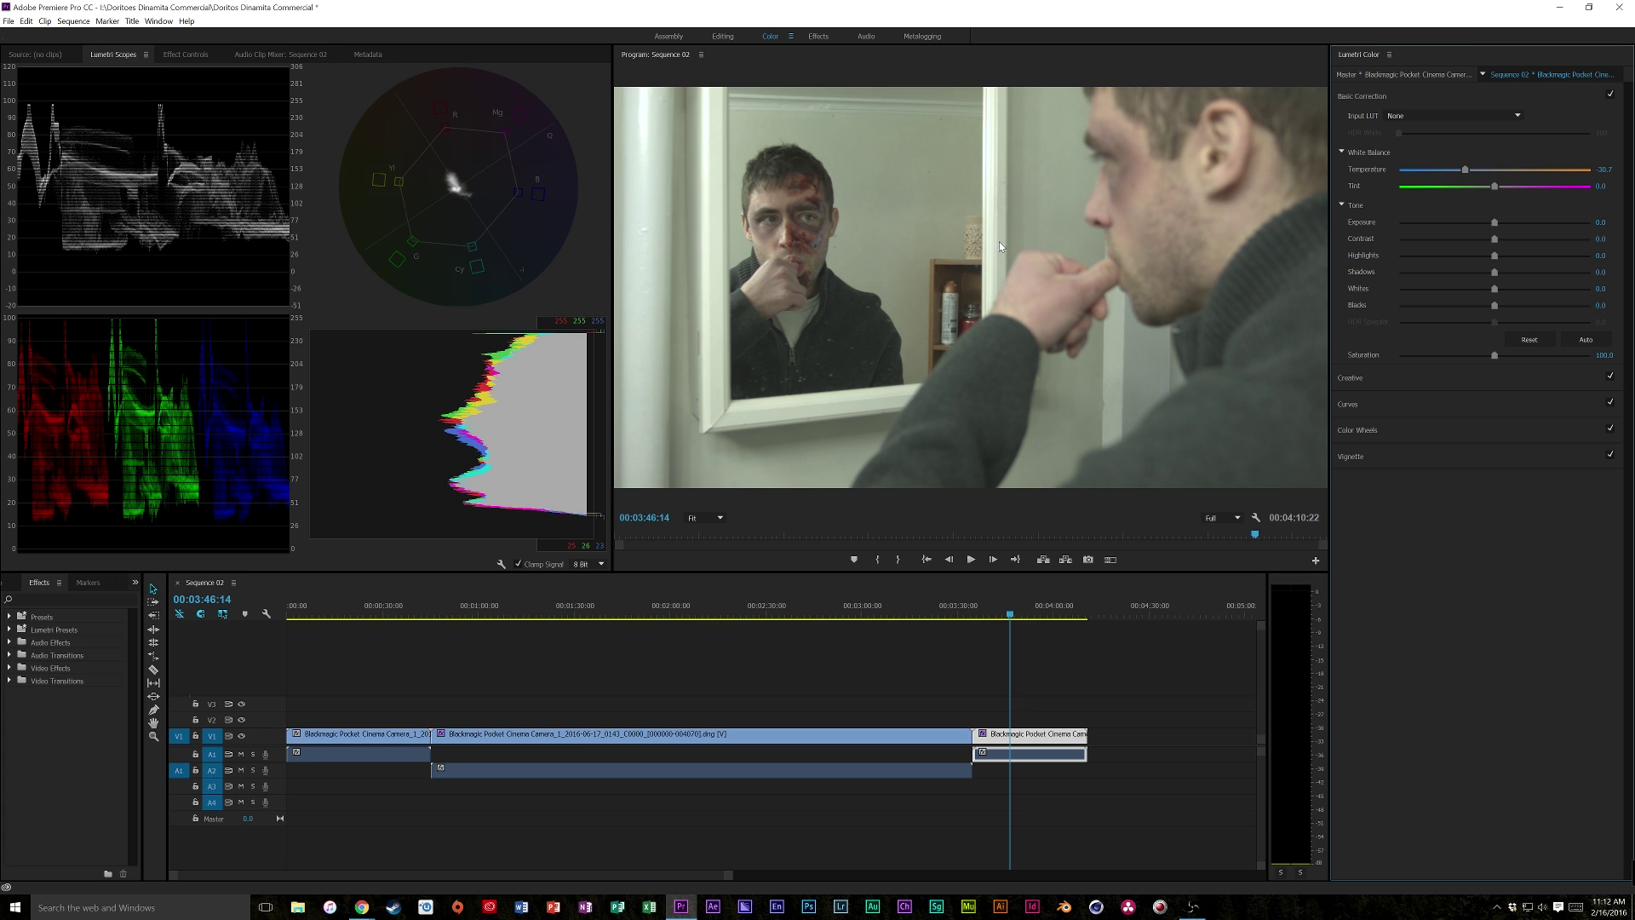
left_click(1042, 615)
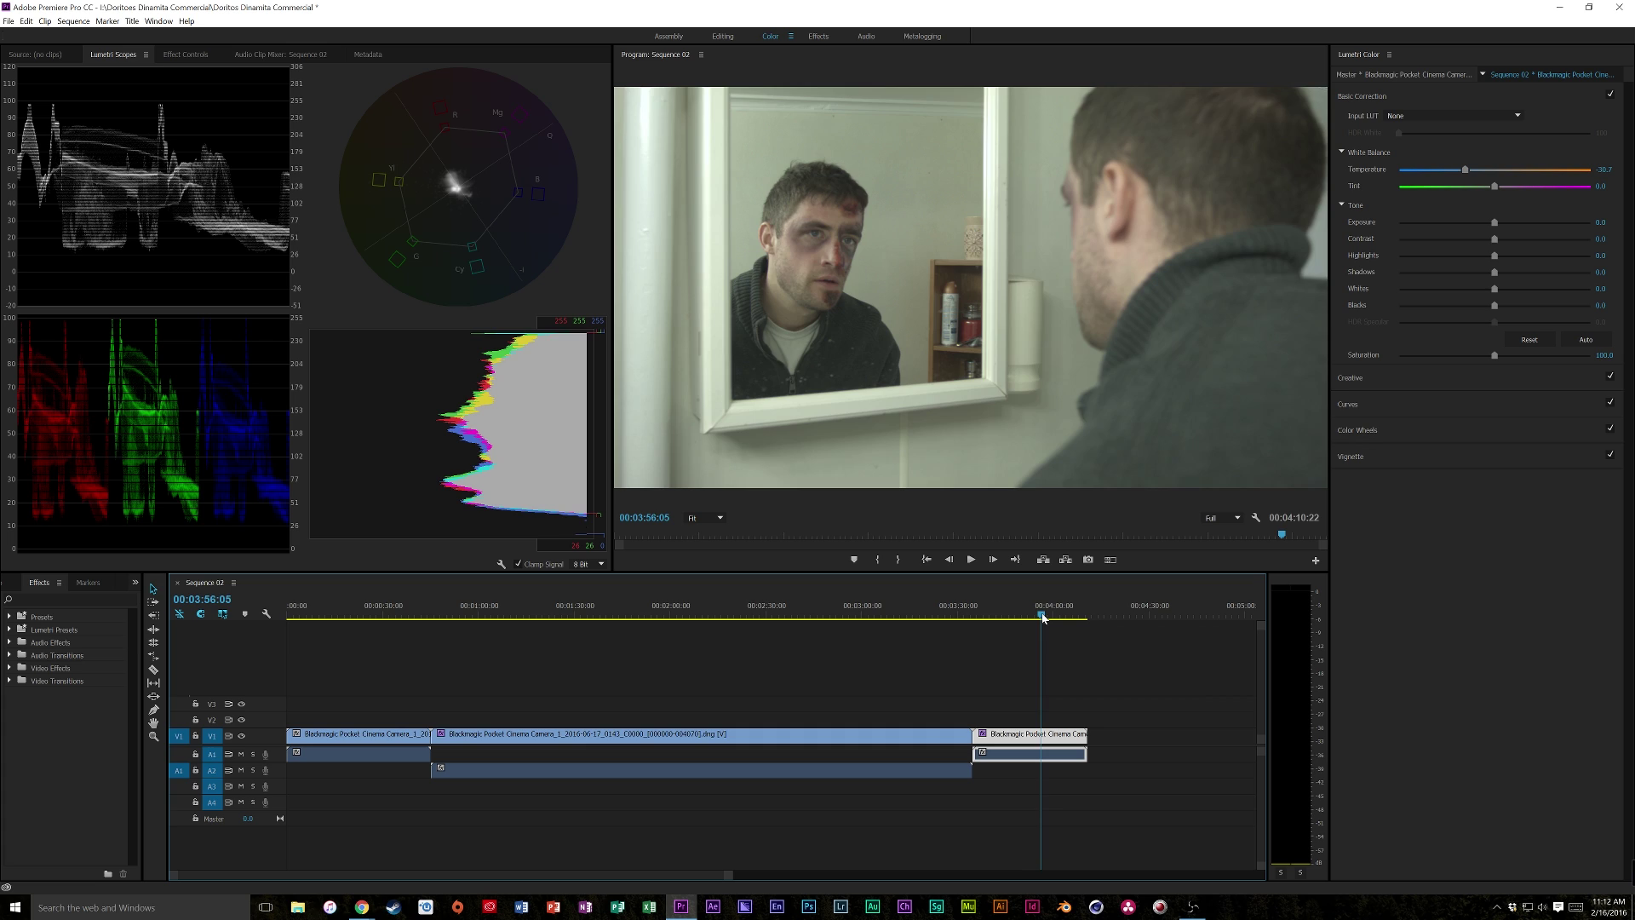
left_click_drag(1041, 615, 1045, 616)
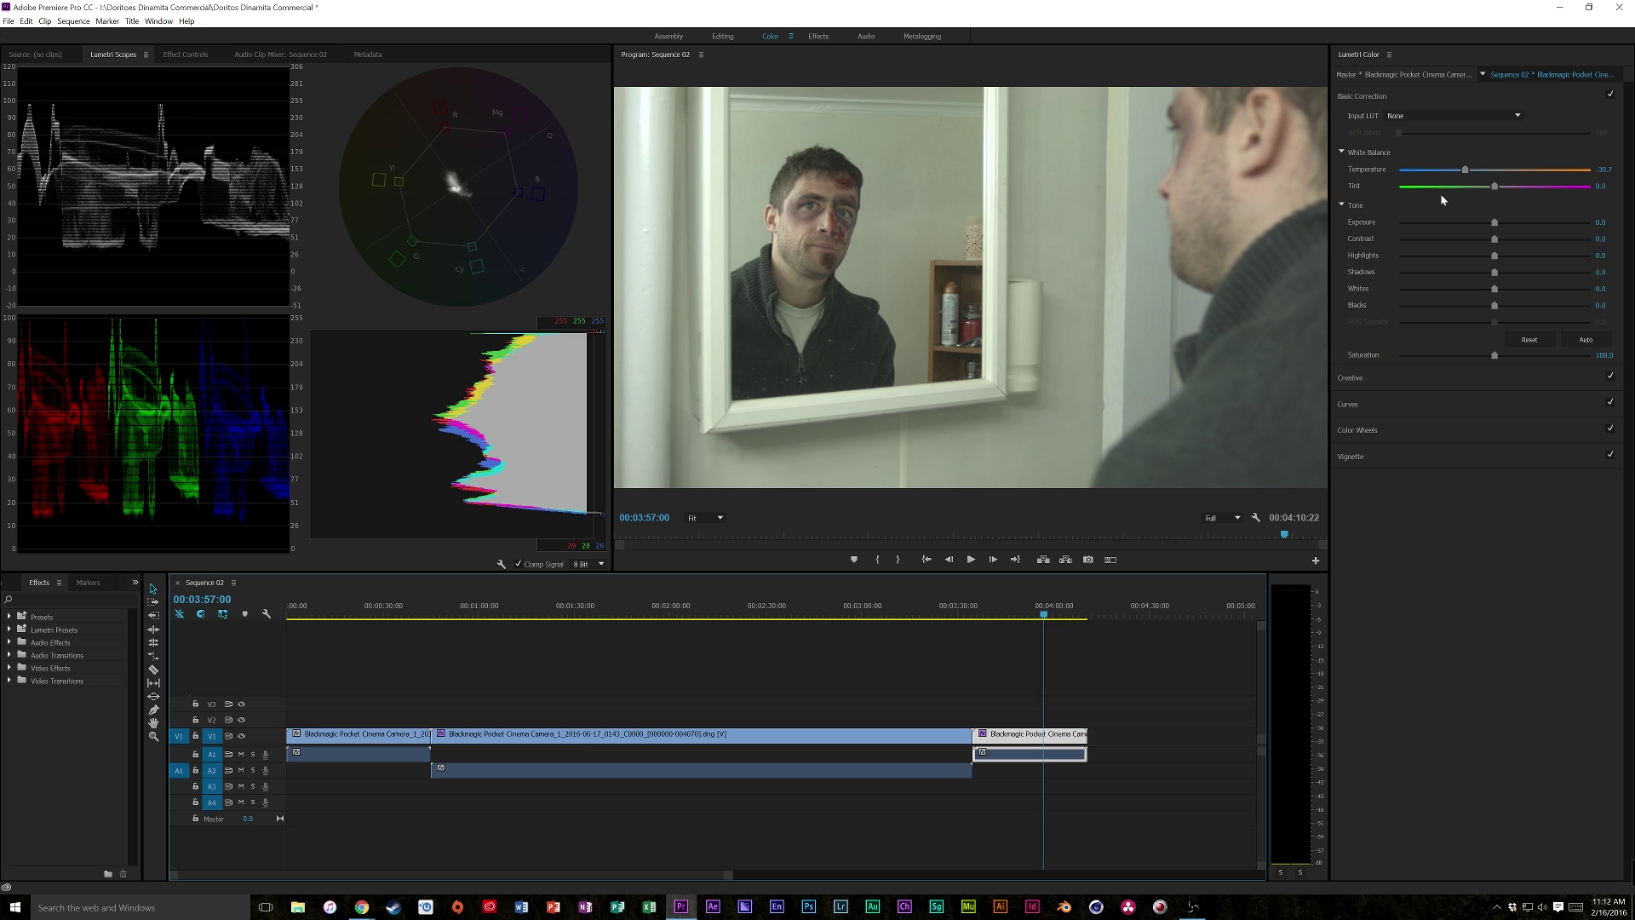
mouse_move(1492, 189)
left_mouse_down()
mouse_move(1455, 196)
mouse_move(1479, 206)
left_mouse_up()
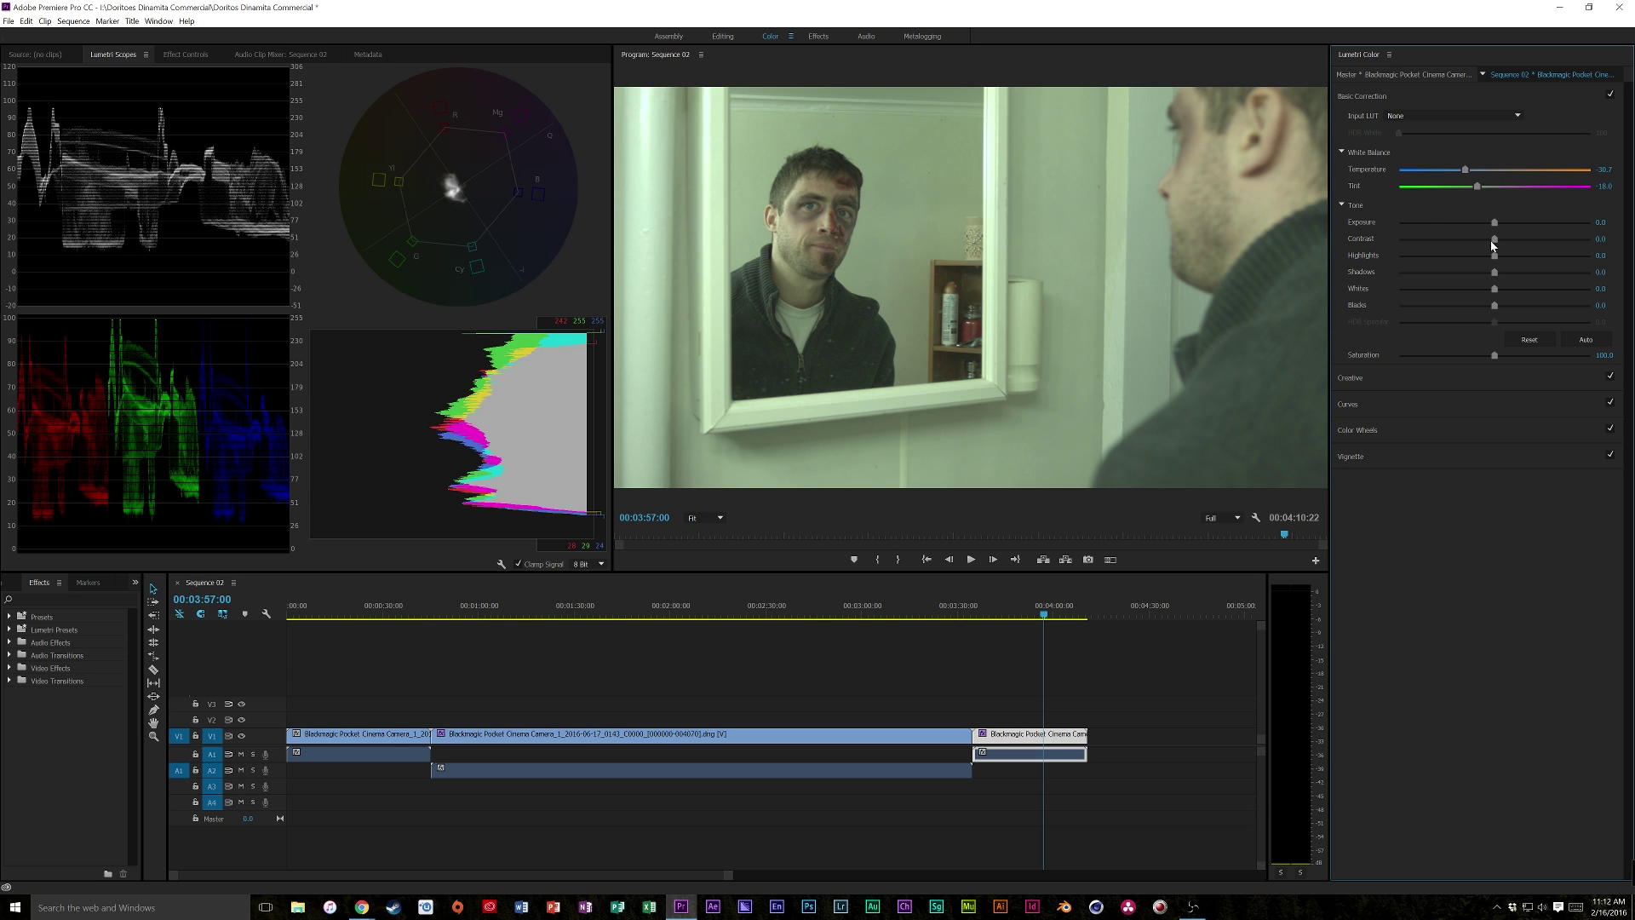
- Reset Contrast to 0 and raise Highlights to about 50
left_click_drag(1495, 239, 1554, 241)
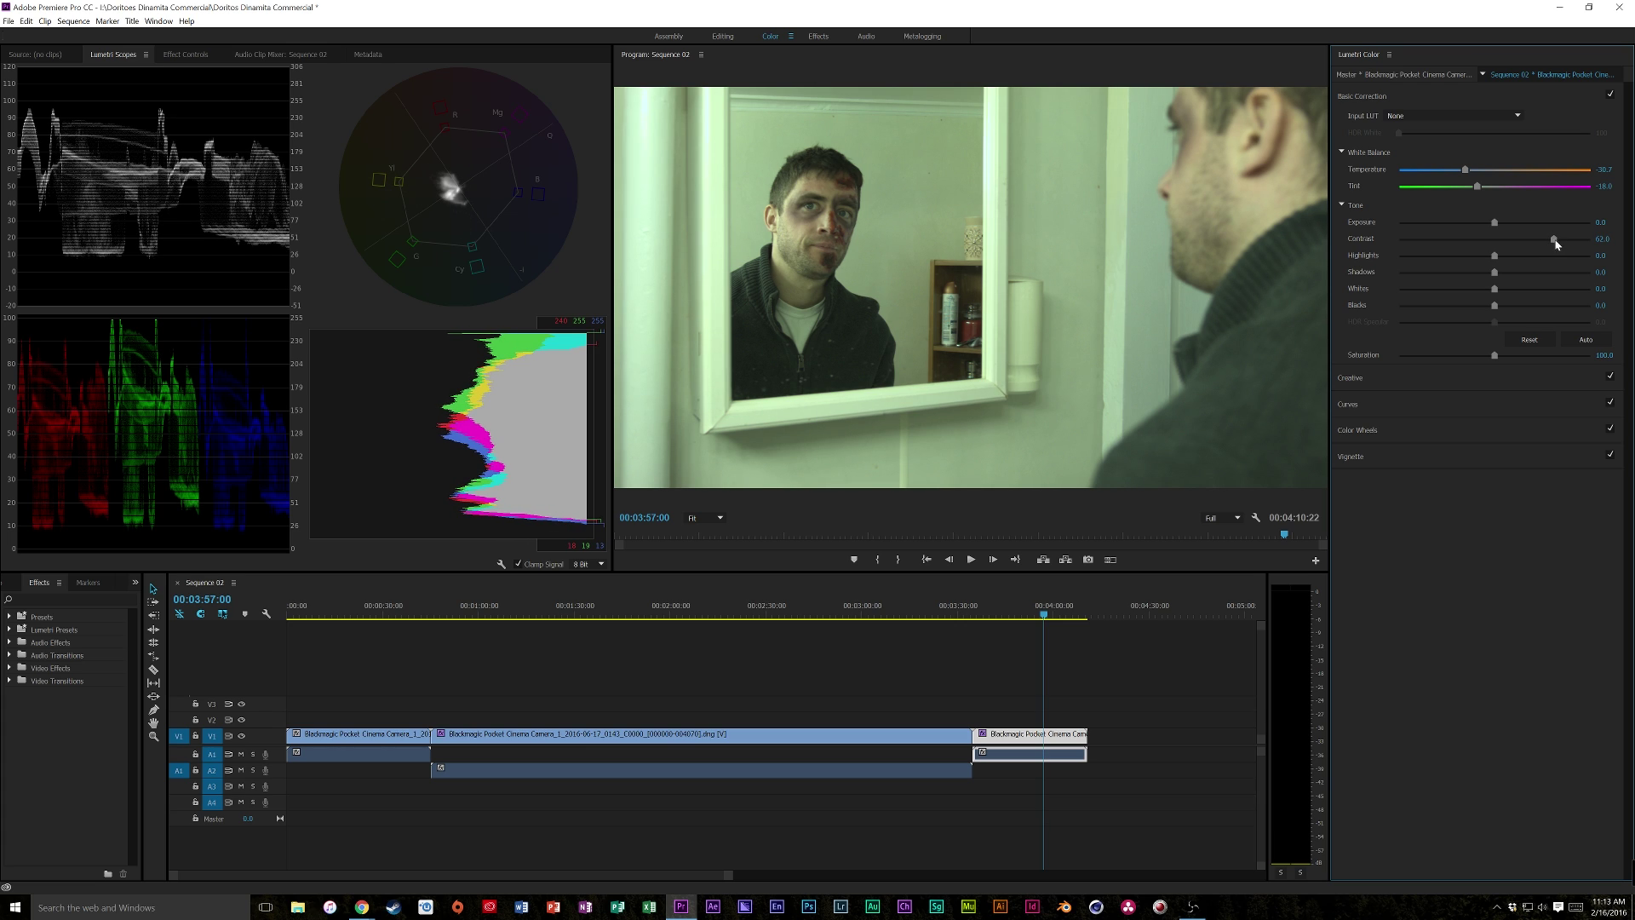
left_click(1604, 239)
type("0")
key("Return")
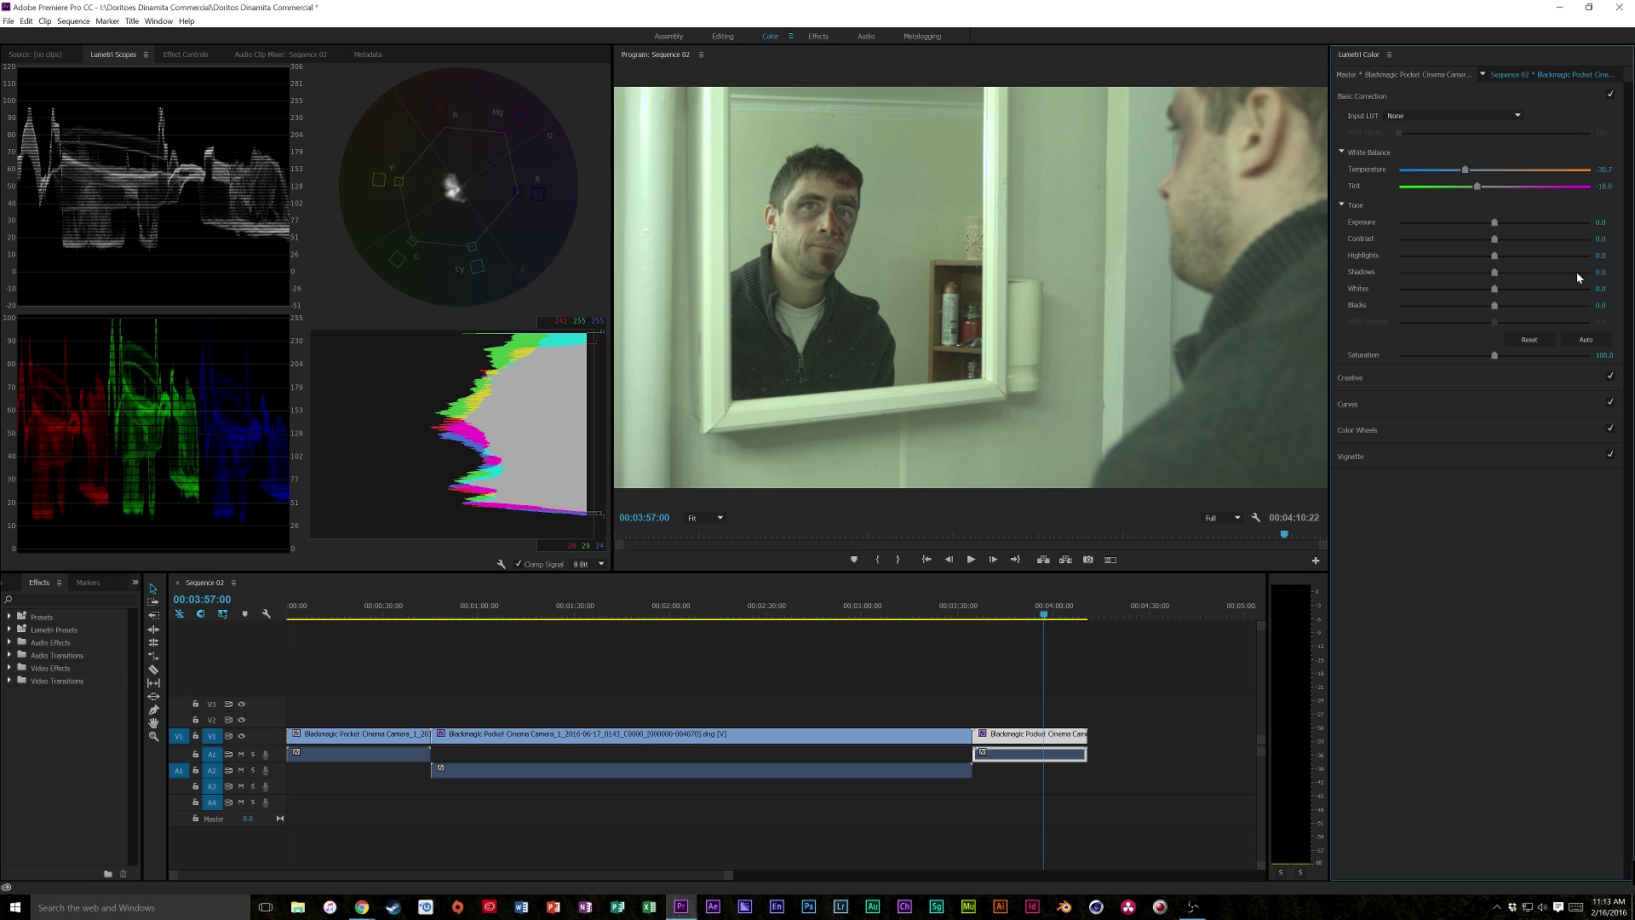
left_click_drag(1495, 256, 1550, 261)
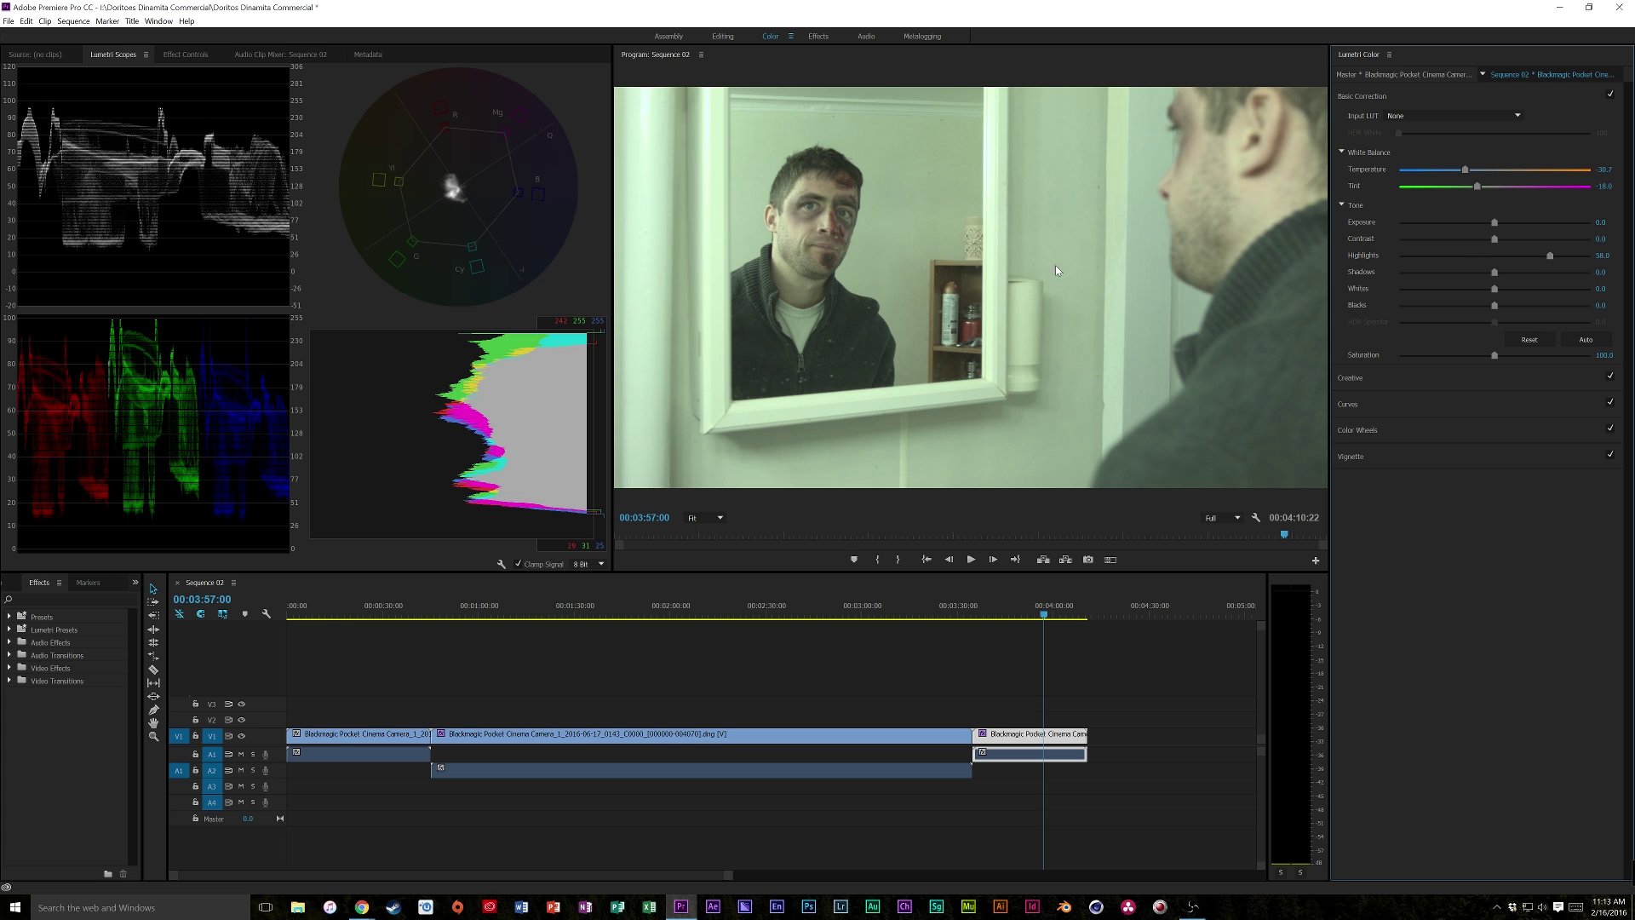
- Try darker Blacks and a small contrast nudge, then reset Blacks to 0
left_click_drag(1496, 306, 1435, 309)
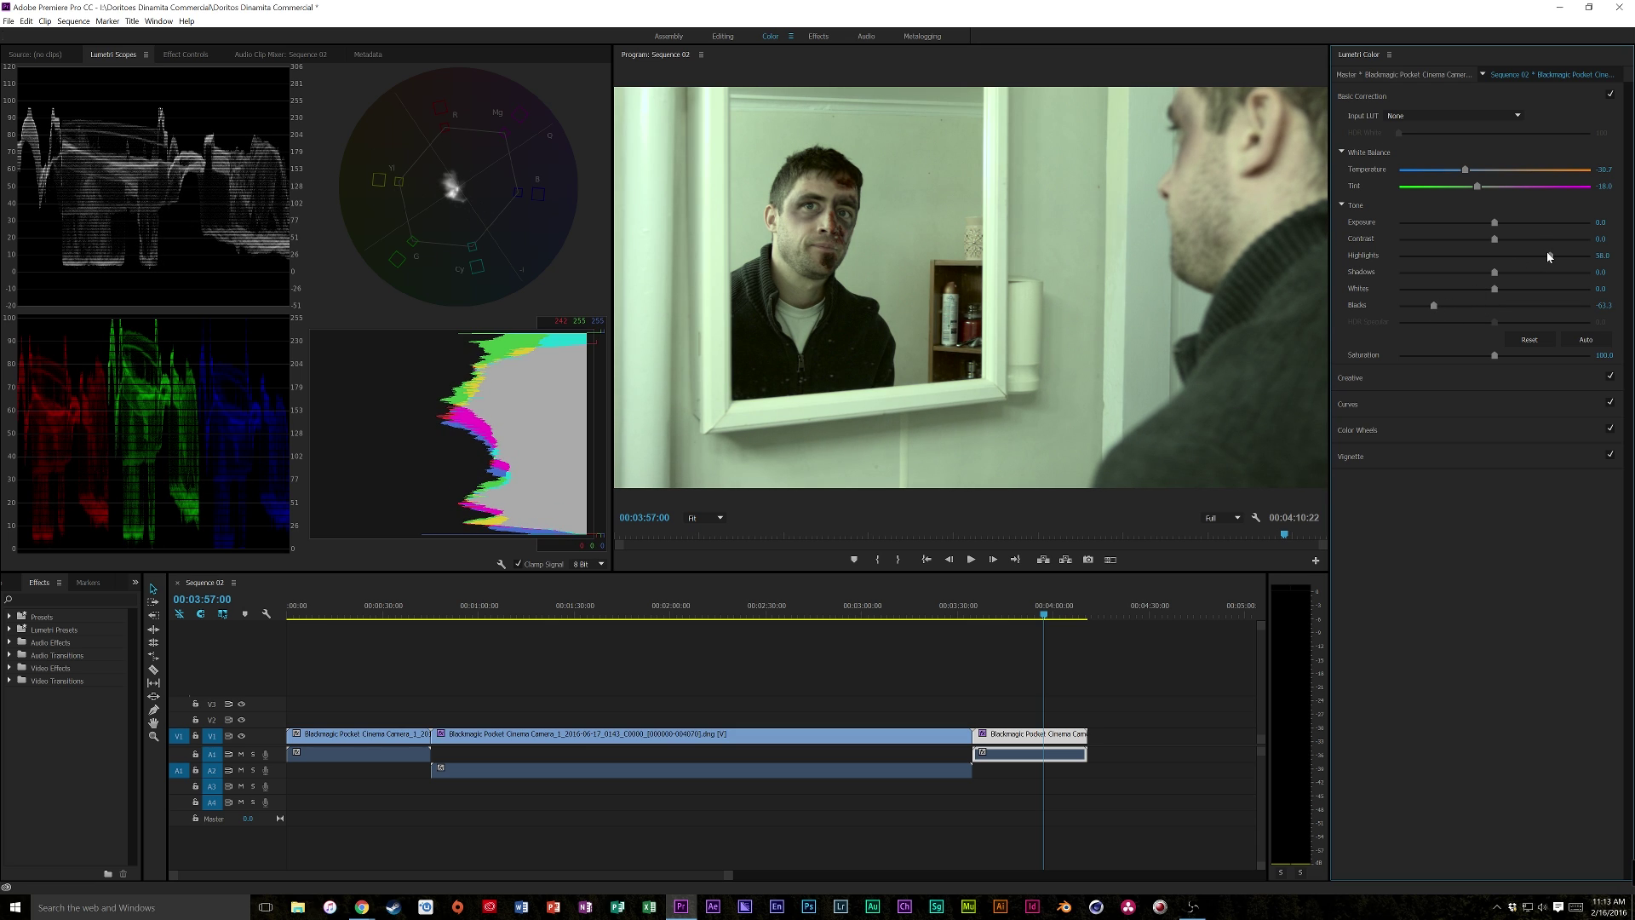
left_click_drag(1490, 238, 1544, 255)
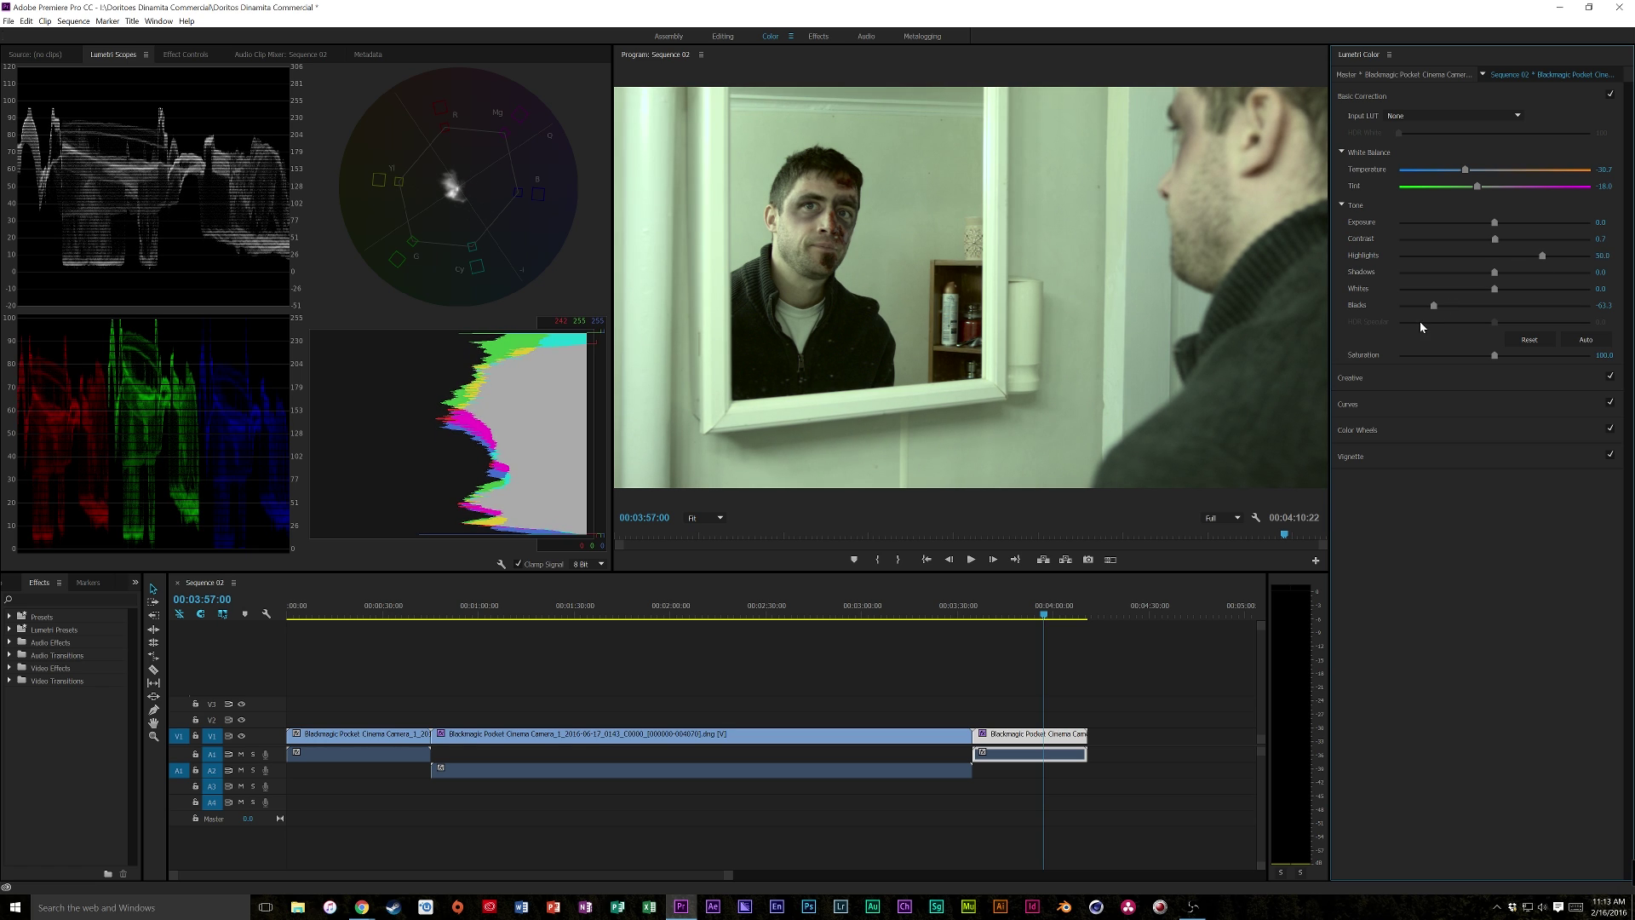
left_click_drag(1433, 304, 1442, 310)
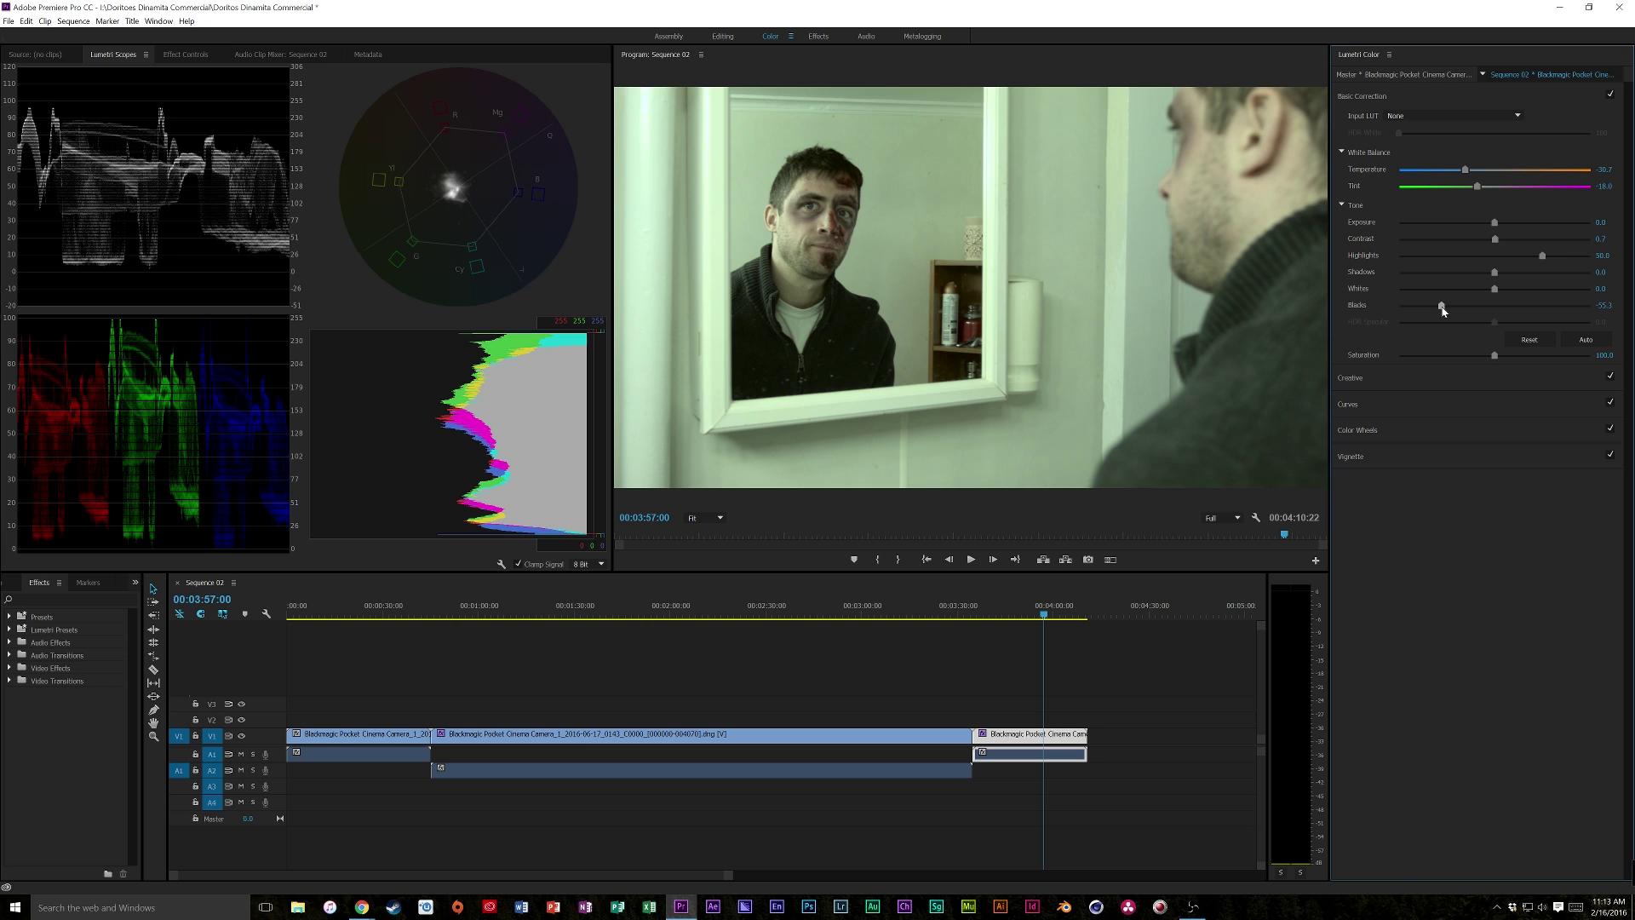
key("ctrl+z")
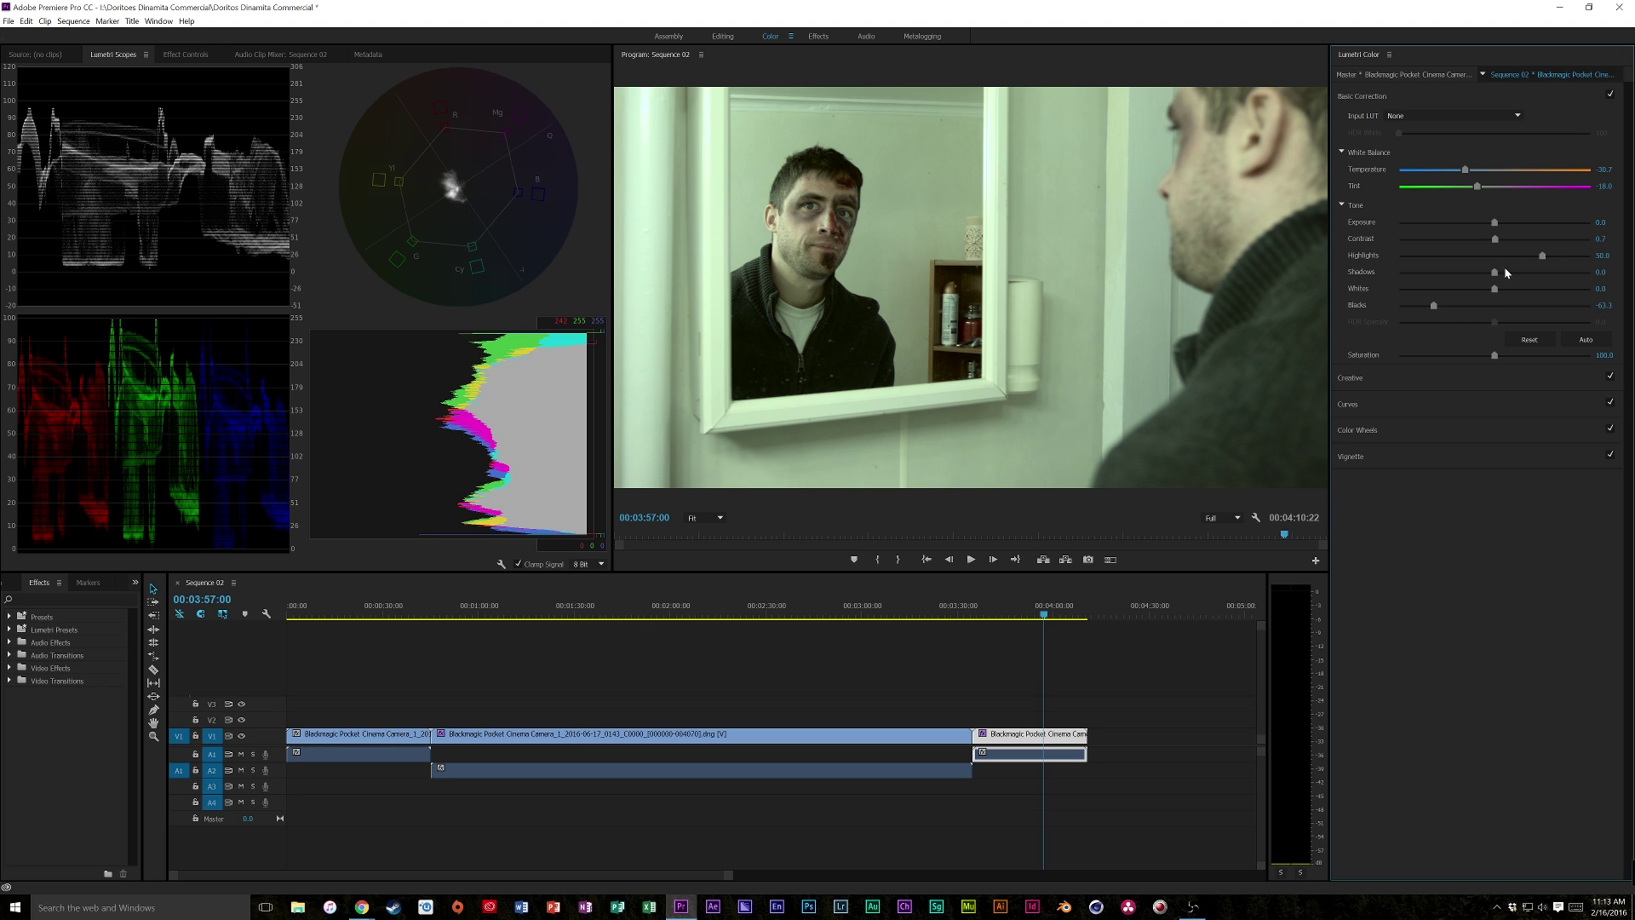
left_click(1604, 305)
type("0")
key("Return")
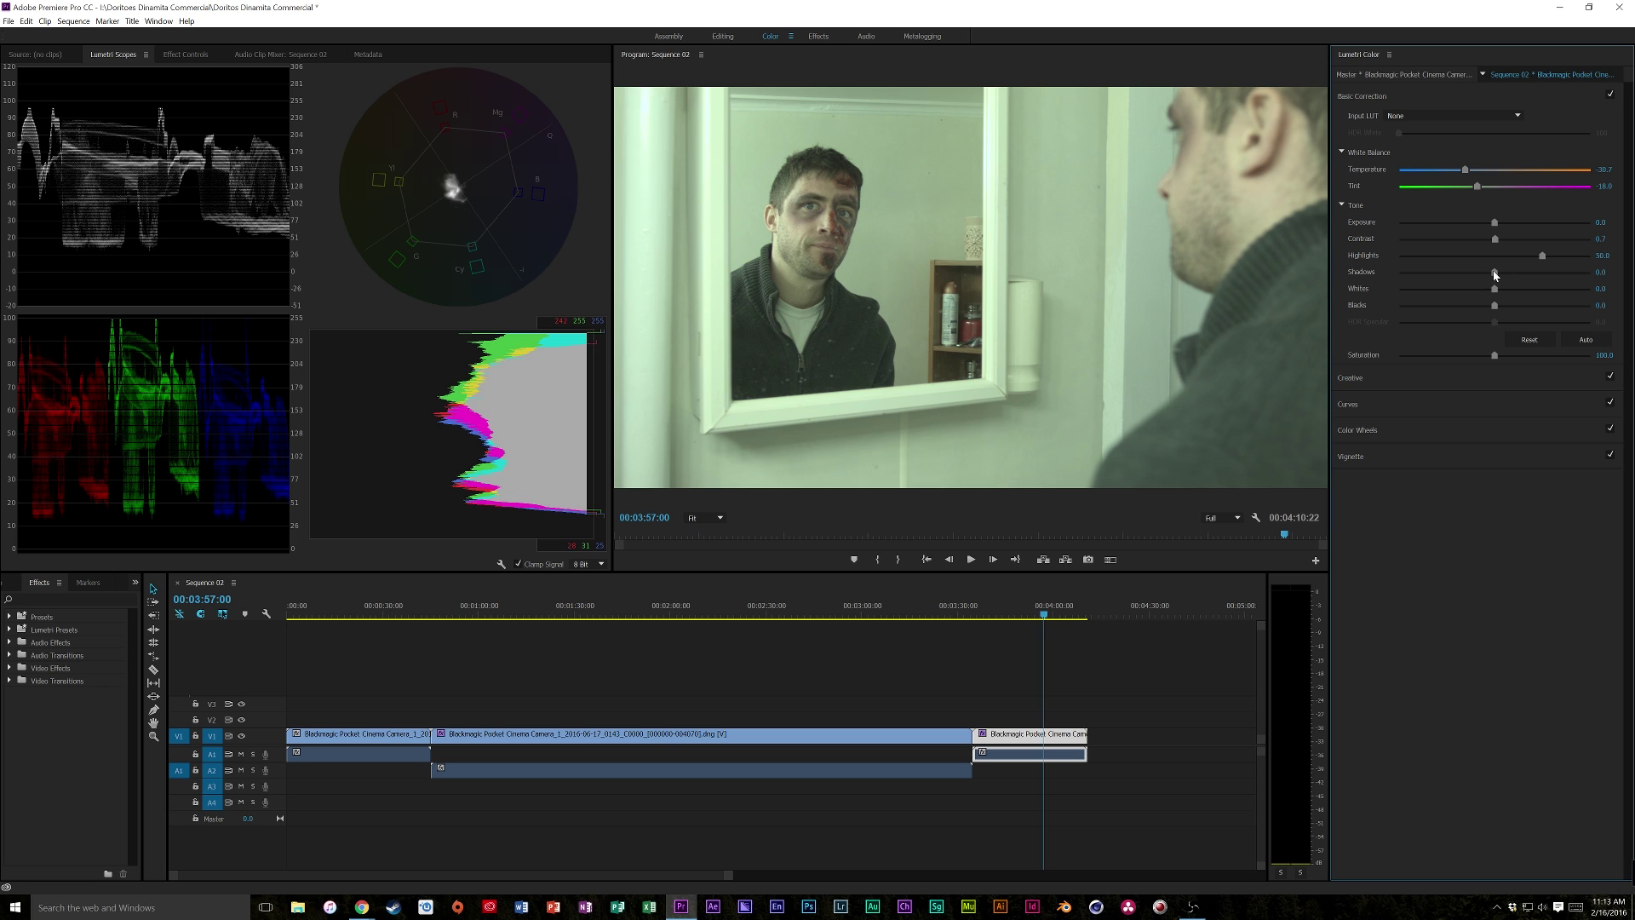
- Drop Shadows to about -95, raise Saturation to about 137 and push Contrast strongly up
left_click_drag(1495, 272, 1399, 282)
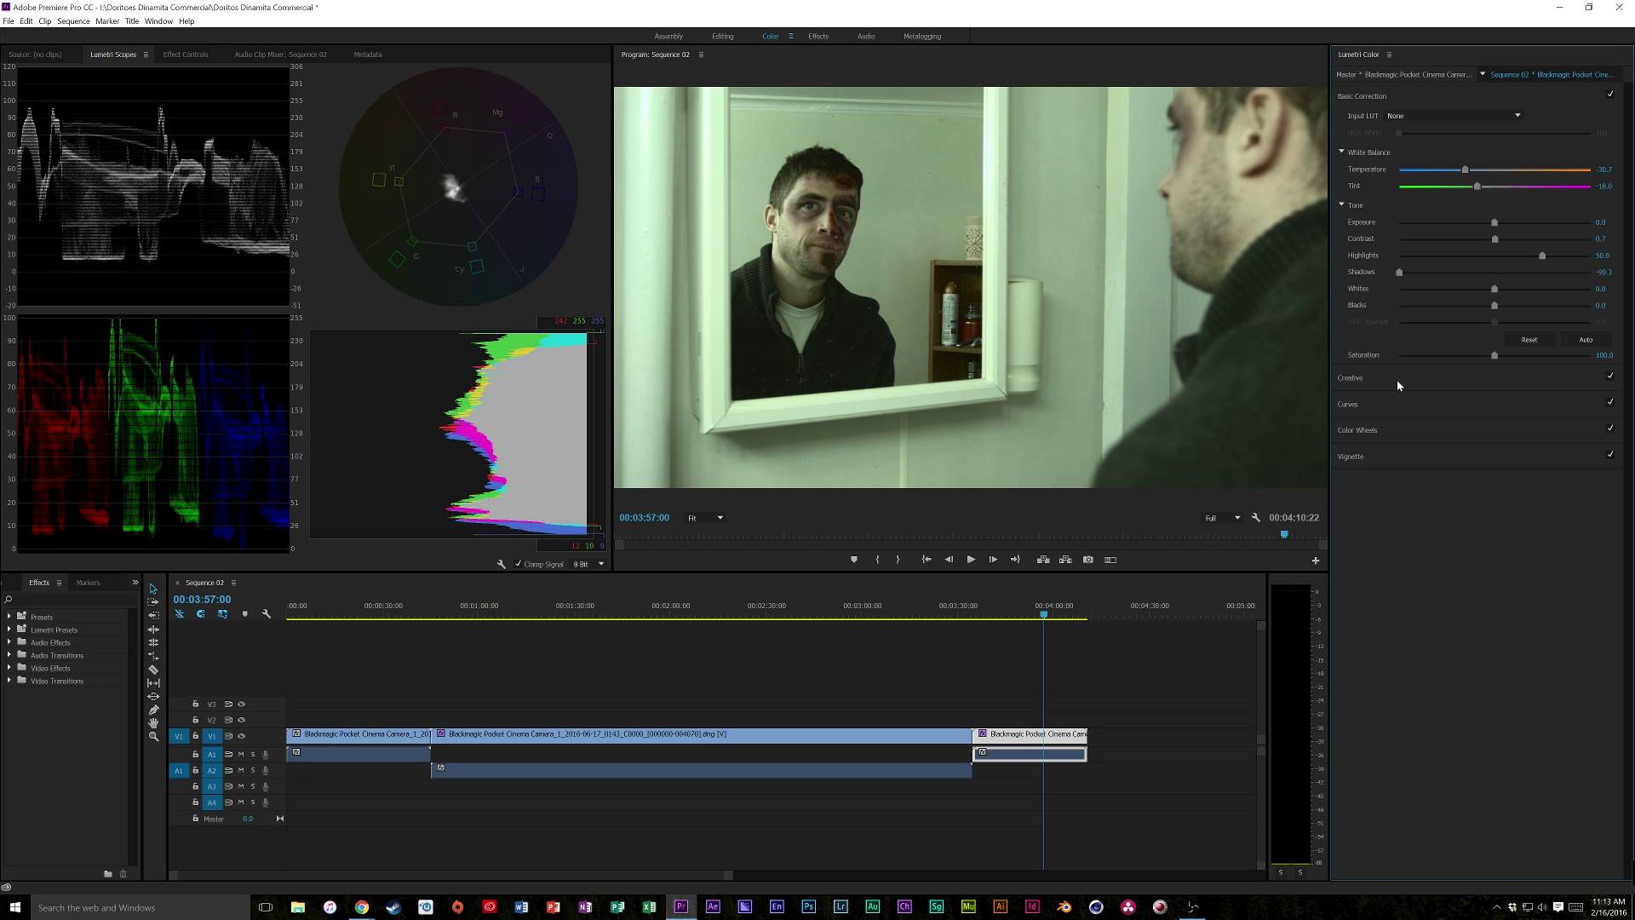
left_click_drag(1499, 356, 1530, 356)
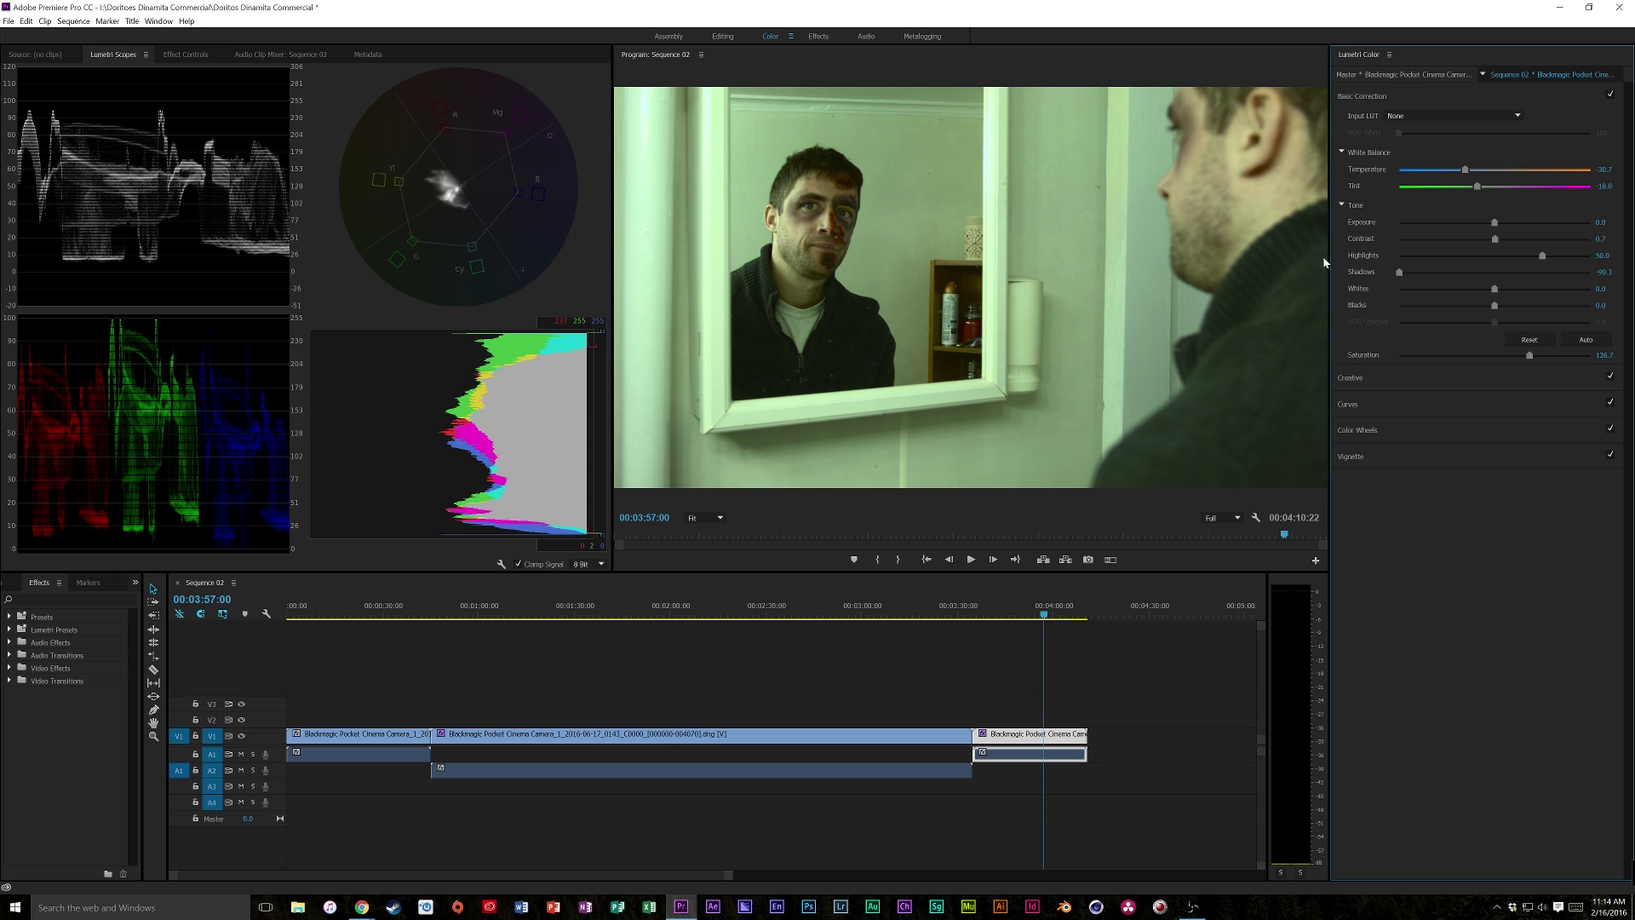
mouse_move(1492, 236)
left_mouse_down()
mouse_move(1548, 245)
mouse_move(1496, 242)
left_mouse_up()
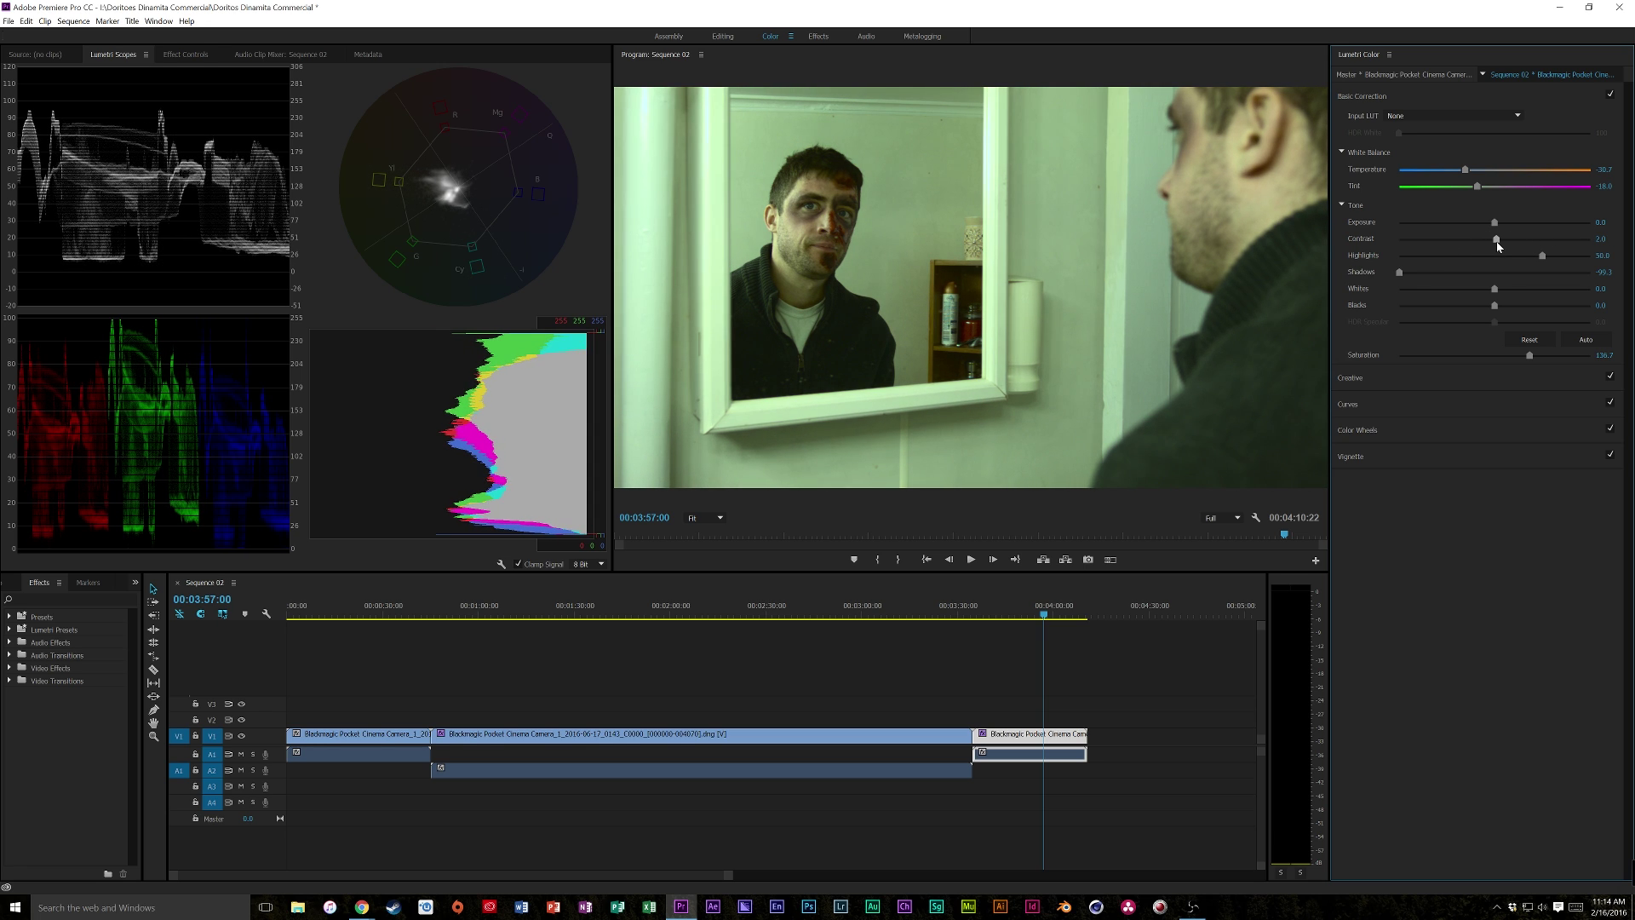
- Shape a gentle two-point S-curve on the green channel in Lumetri Curves
left_click(1406, 384)
left_click(1380, 502)
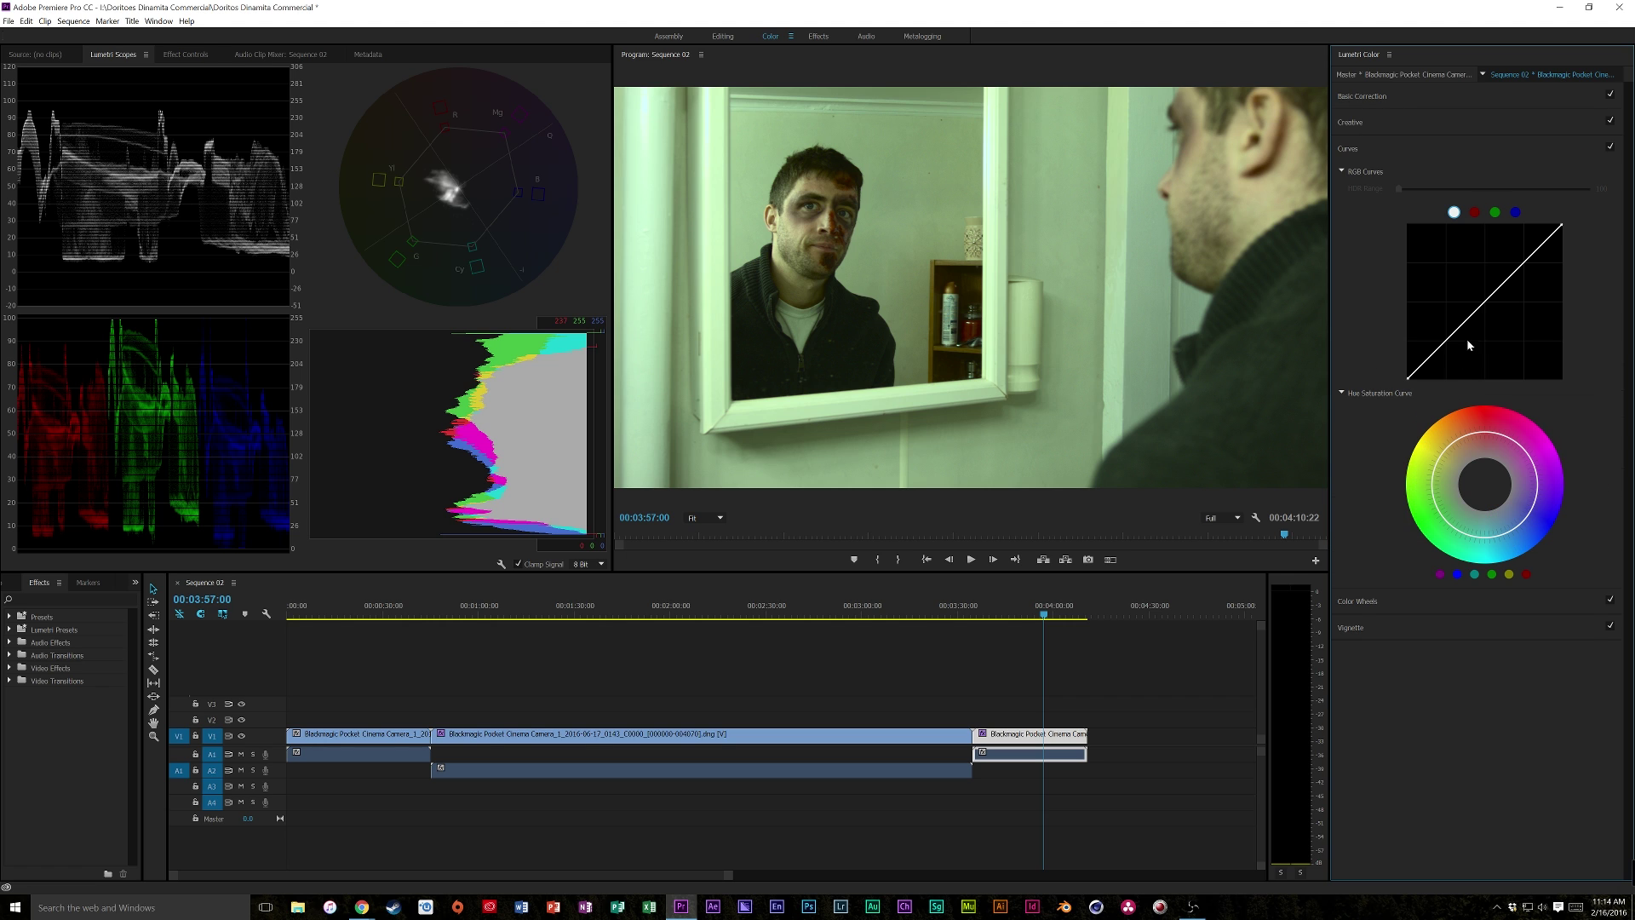
left_click(1495, 212)
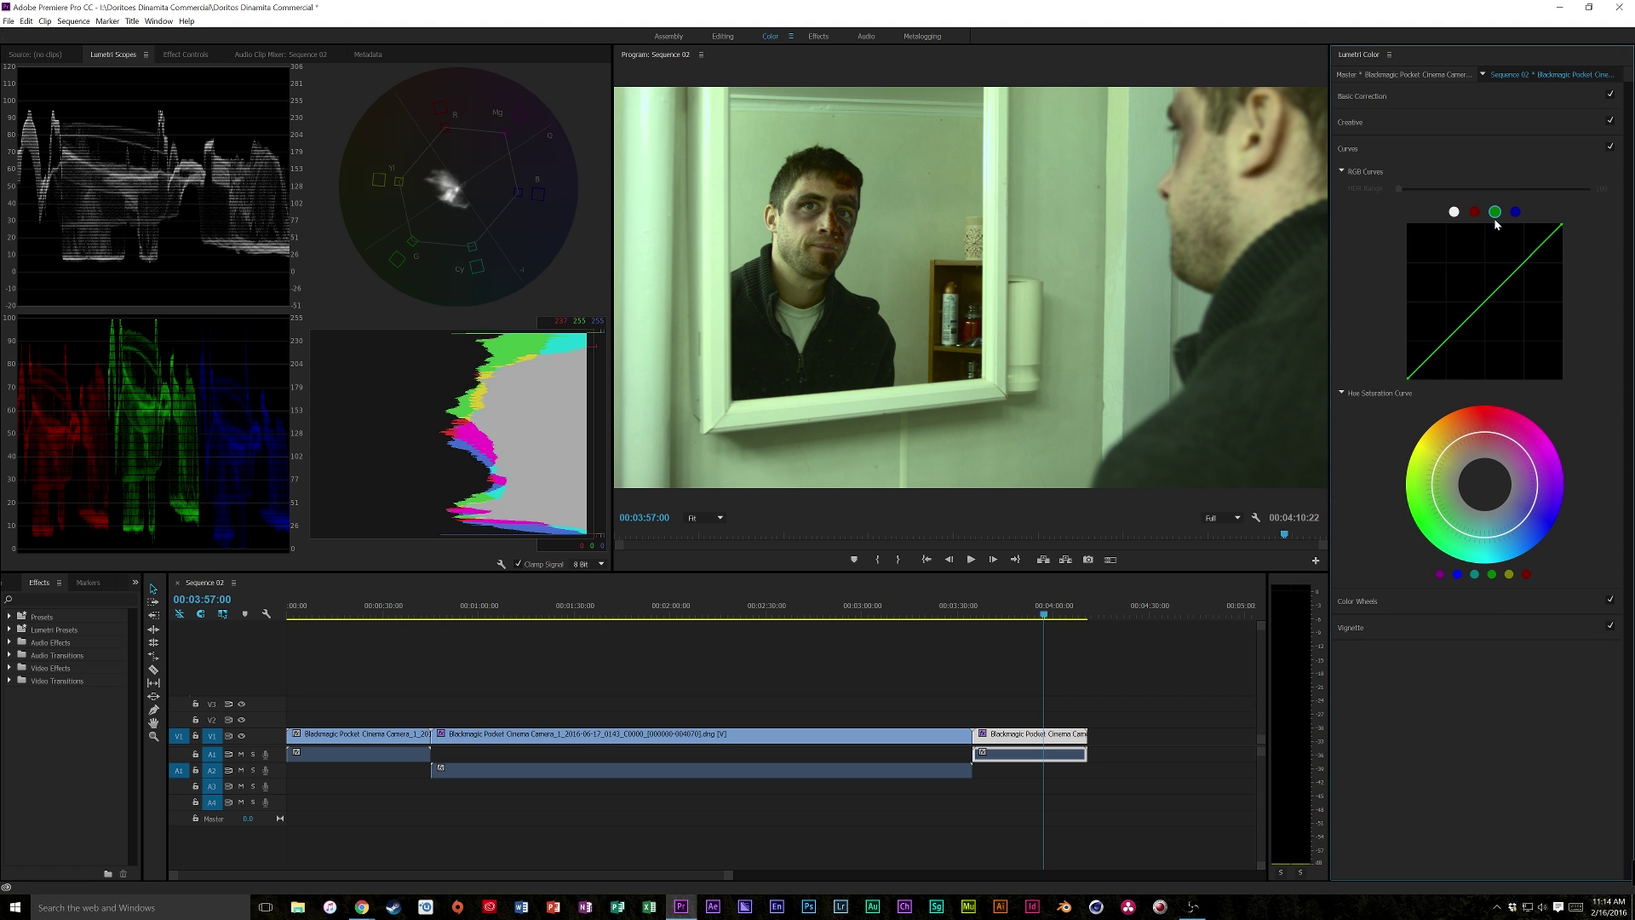
left_click(1501, 281)
mouse_move(1501, 281)
left_mouse_down()
mouse_move(1507, 296)
mouse_move(1522, 267)
left_mouse_up()
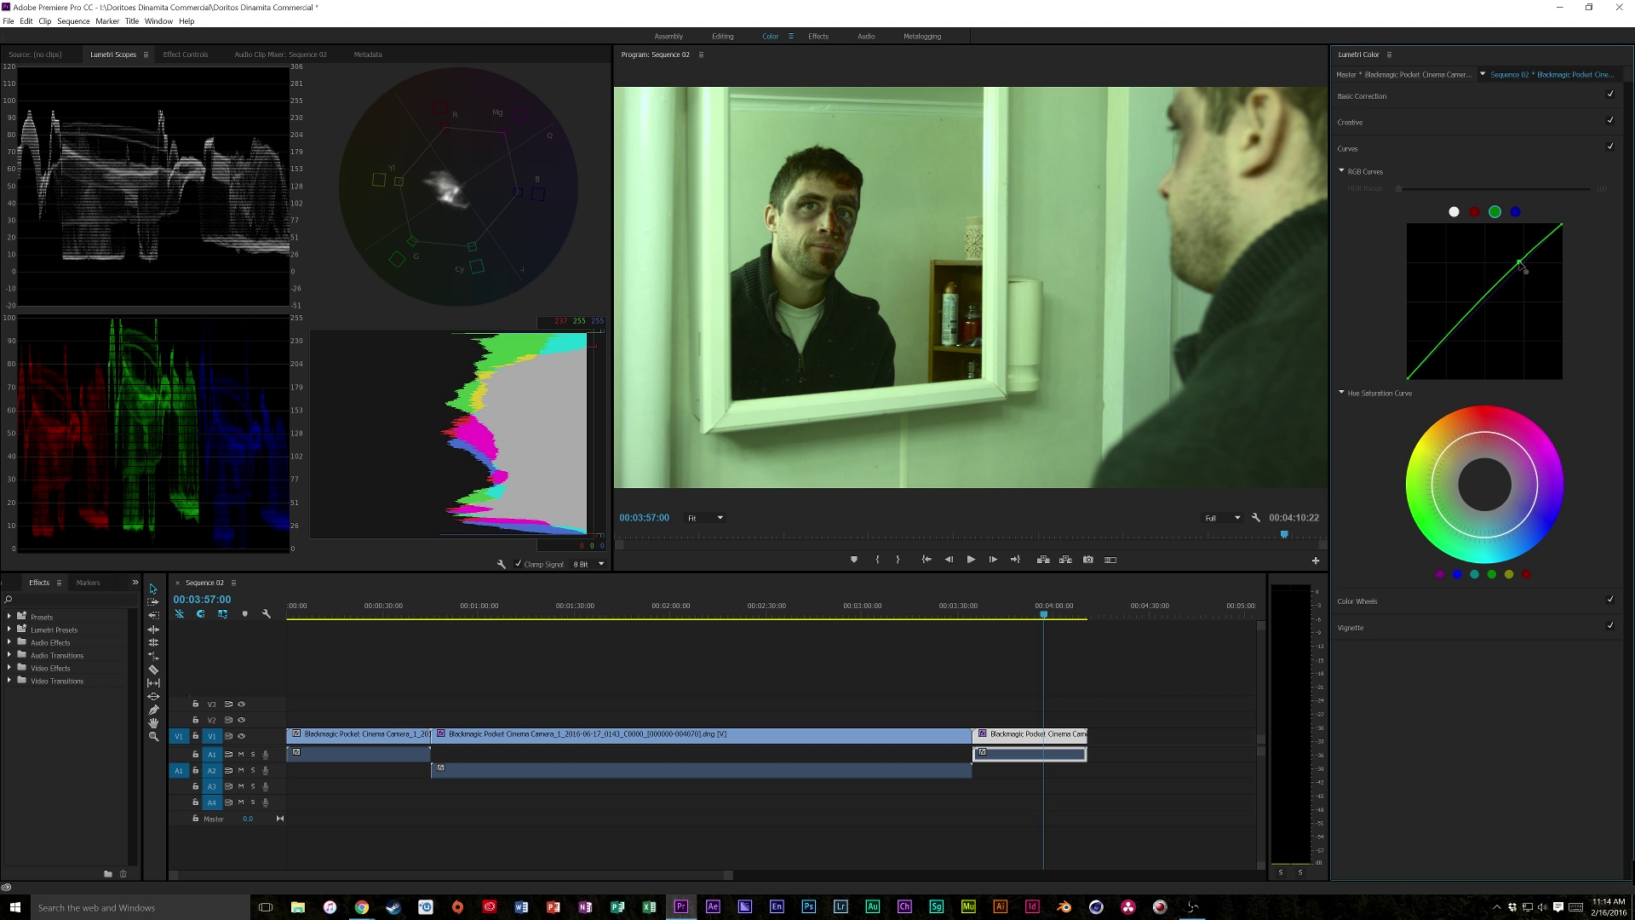
left_click_drag(1470, 317, 1476, 322)
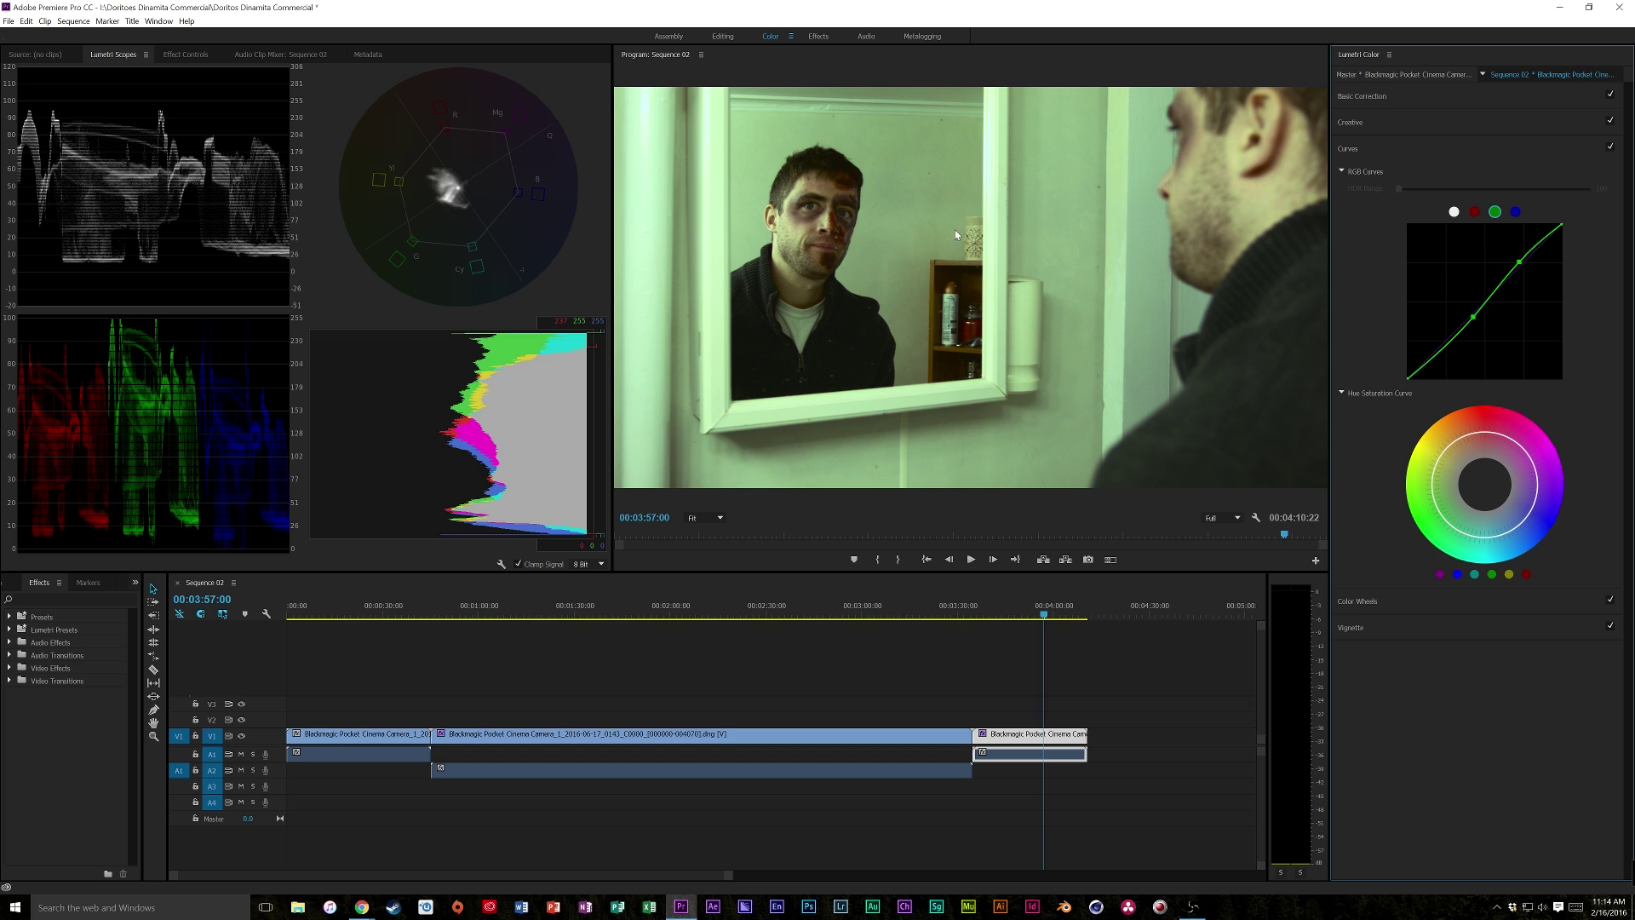
- Add and adjust points on the Hue Saturation Curve, comparing the curves grade on and off
left_click(1378, 603)
left_click(1418, 151)
left_click(1487, 433)
left_click_drag(1487, 433, 1489, 430)
left_click(1526, 453)
left_click(1539, 492)
left_click_drag(1538, 494, 1540, 498)
left_click(1611, 148)
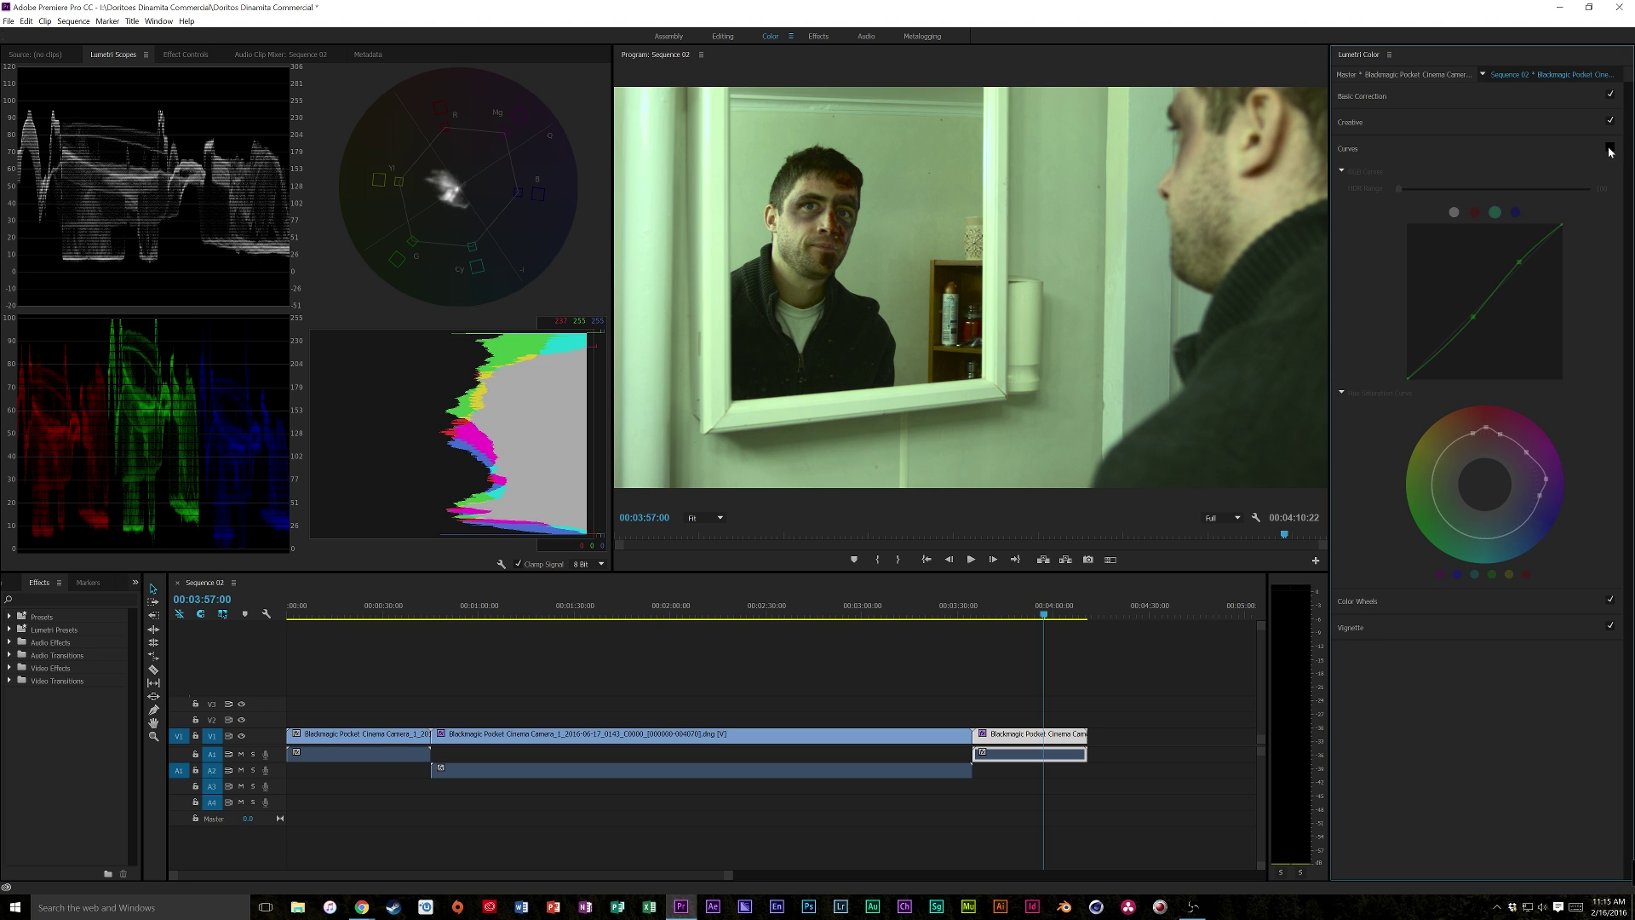
left_click(1610, 148)
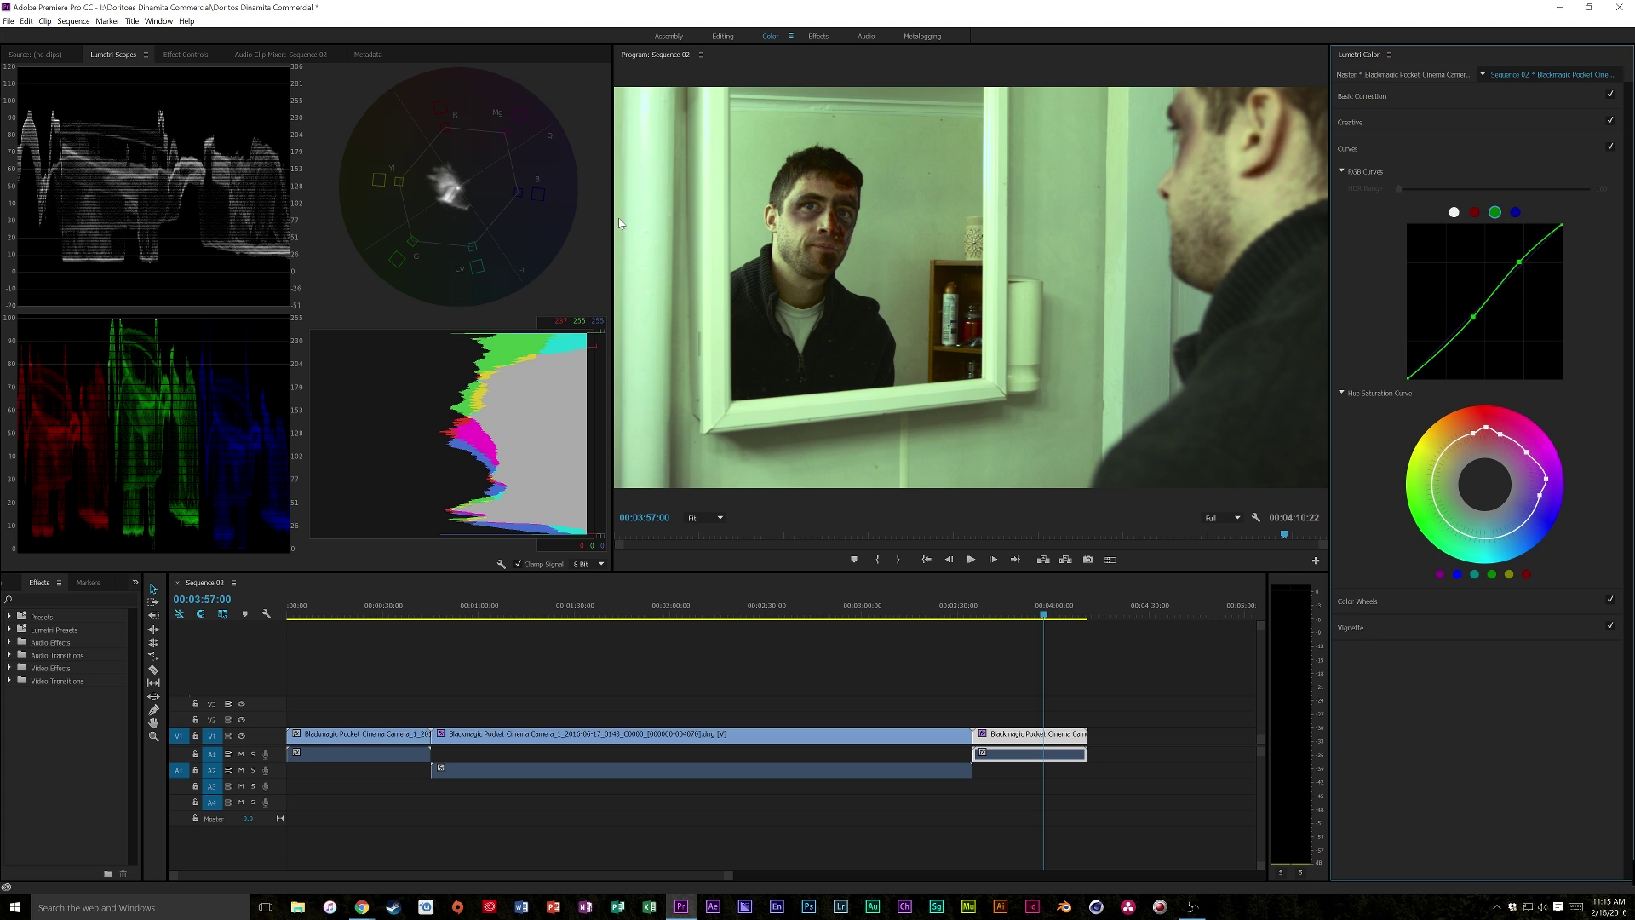
- Add a vignette with Amount about -1.7, Midpoint about 40 and Roundness about 74
left_click(184, 54)
left_click(187, 175)
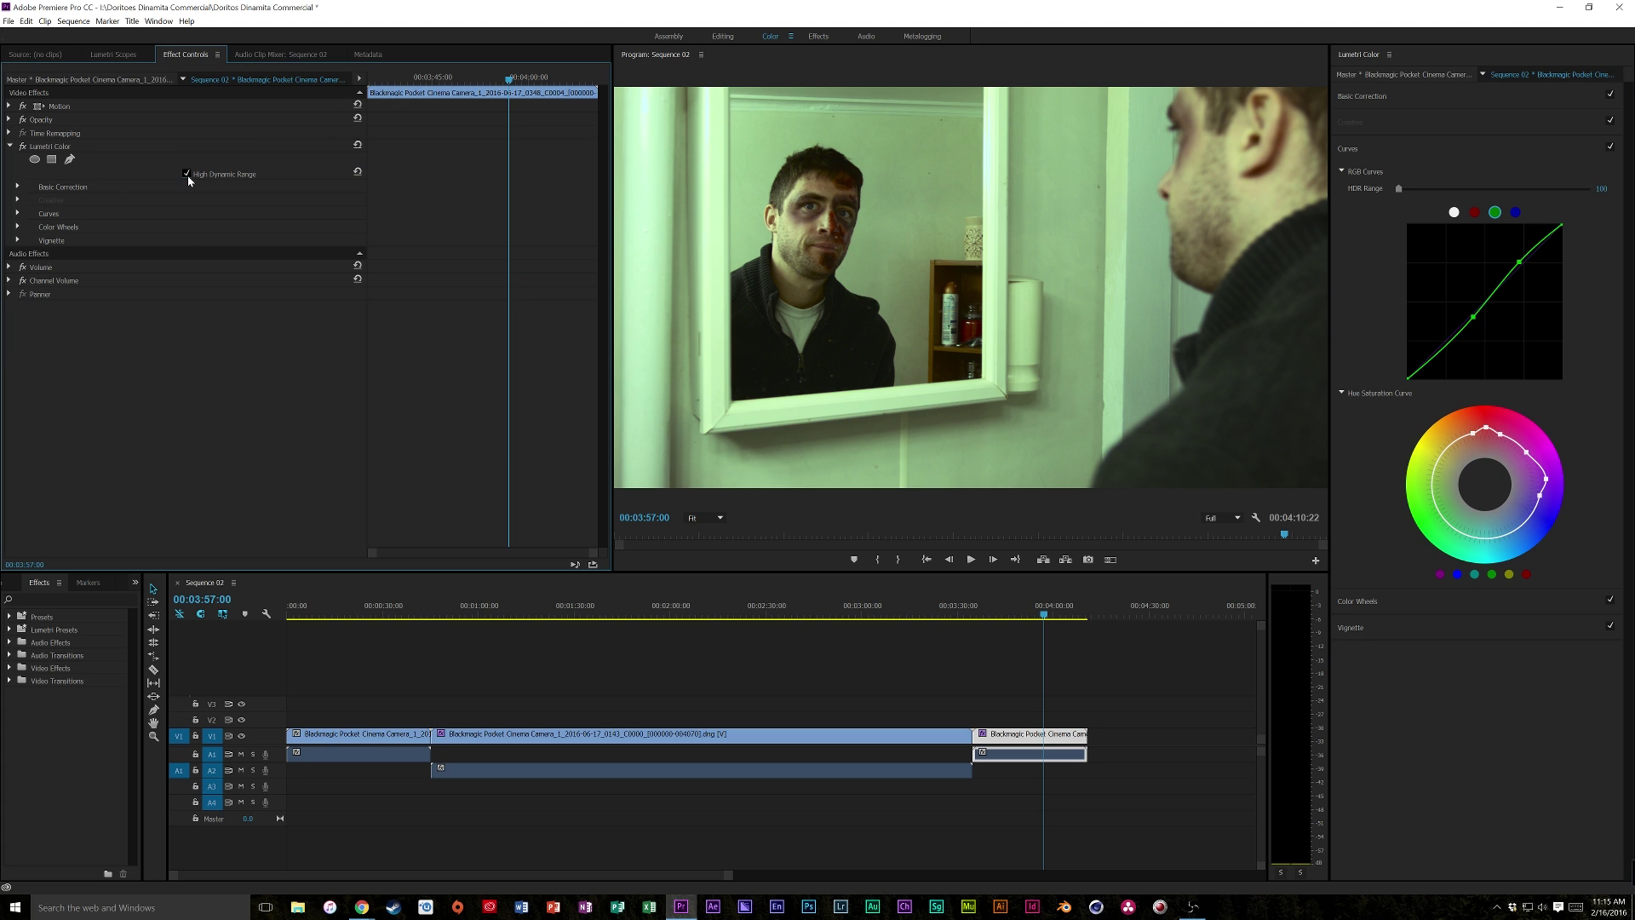
left_click(186, 174)
left_click(114, 54)
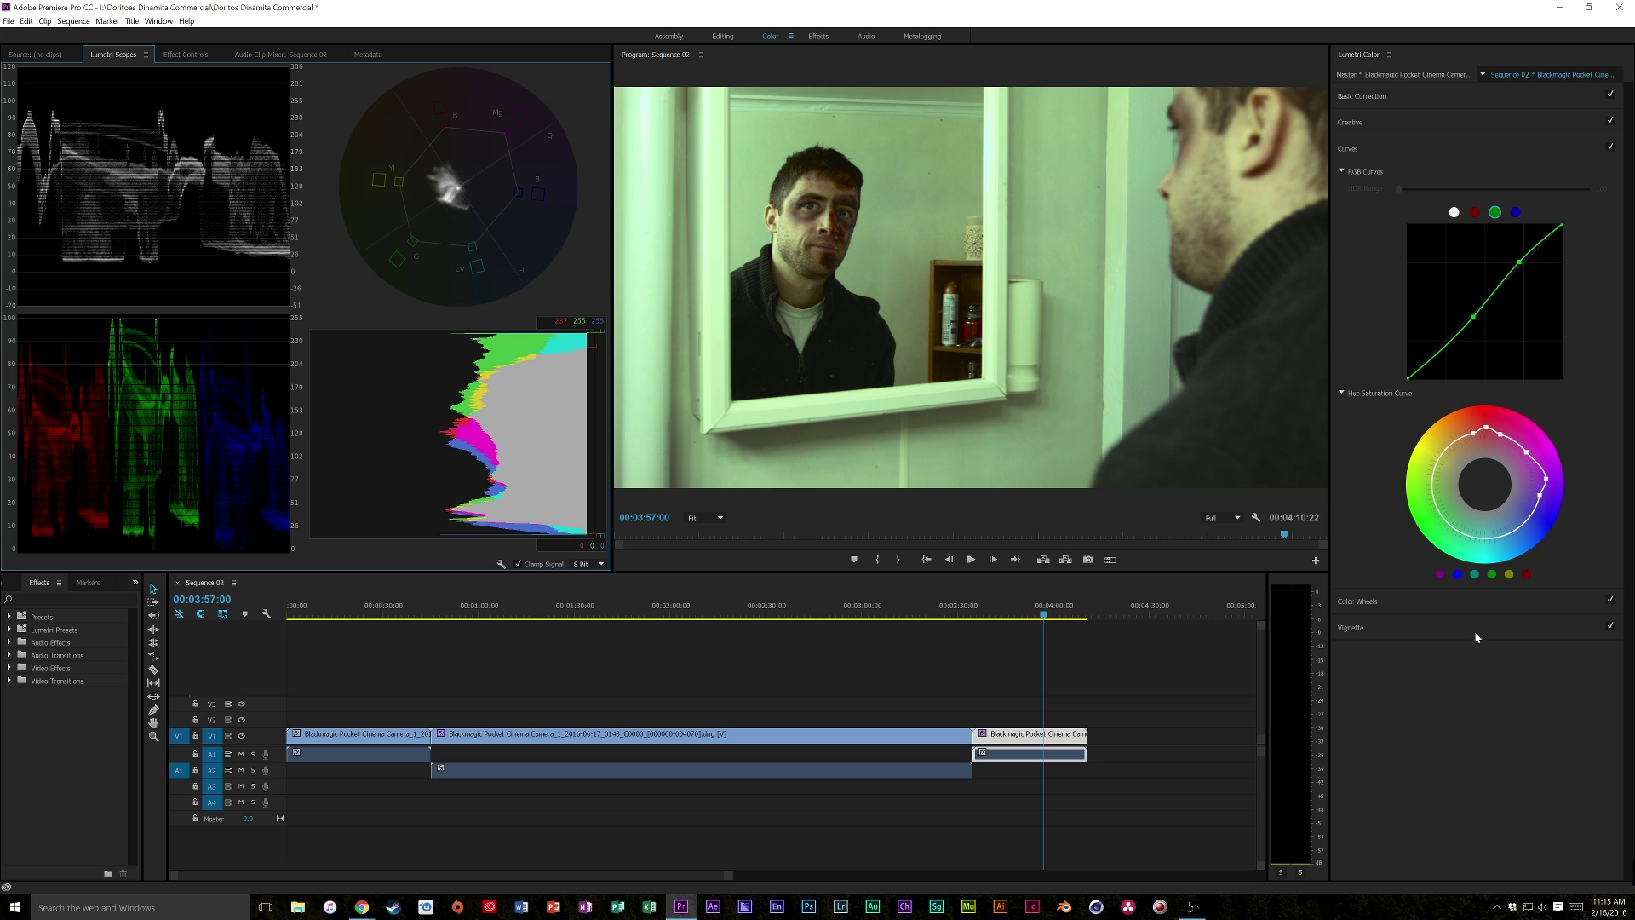
left_click(1404, 629)
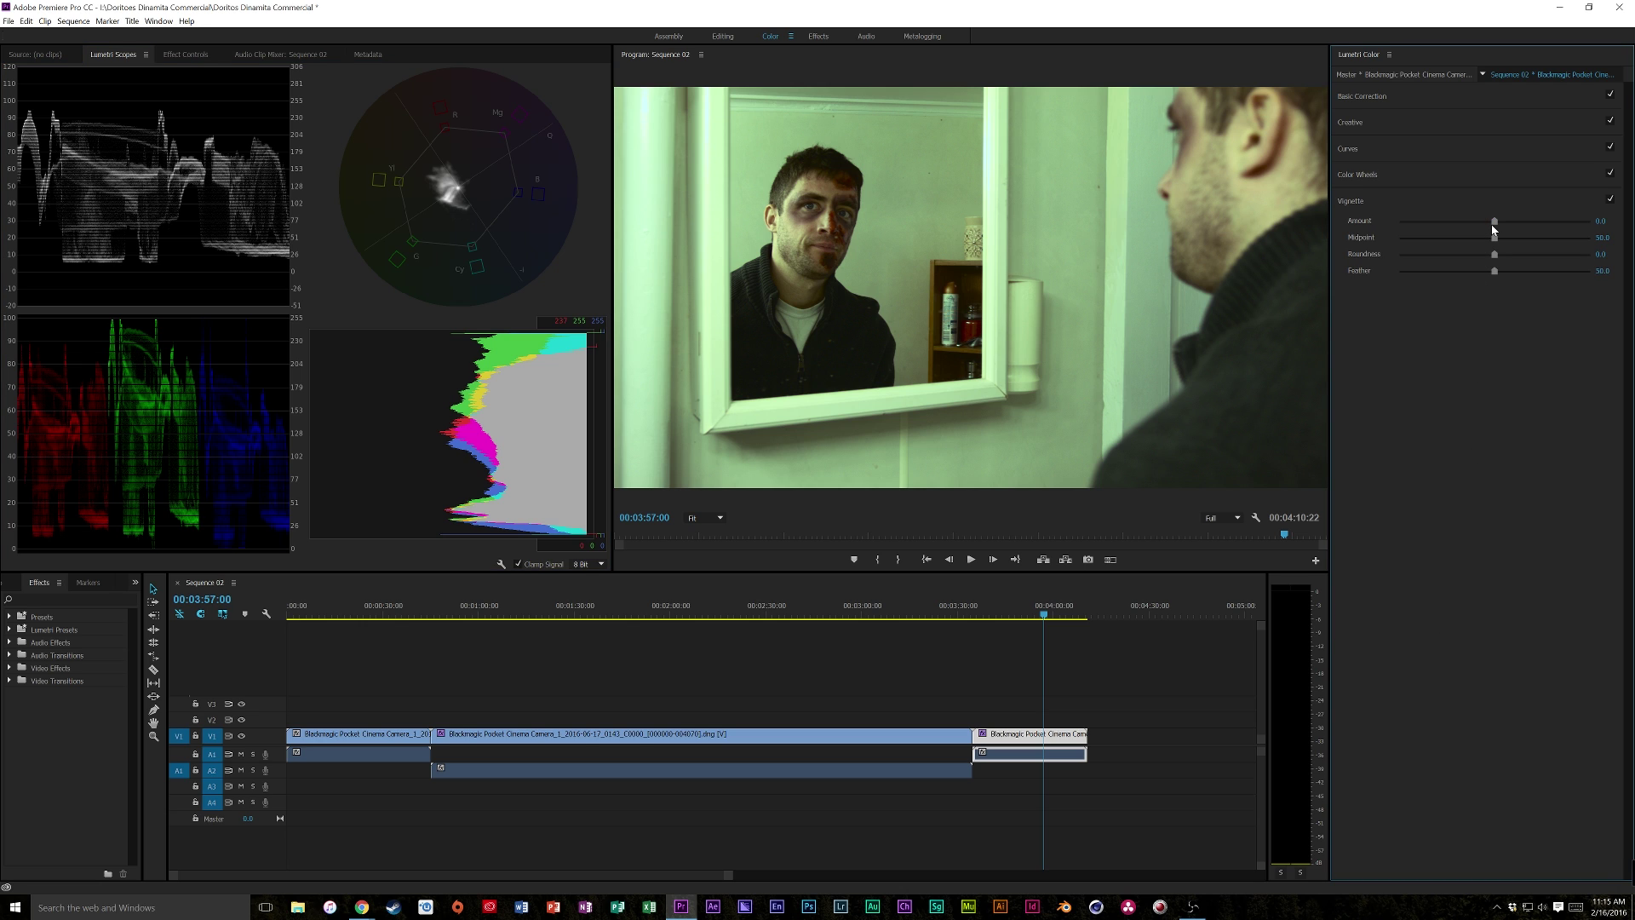
left_click_drag(1494, 222, 1403, 225)
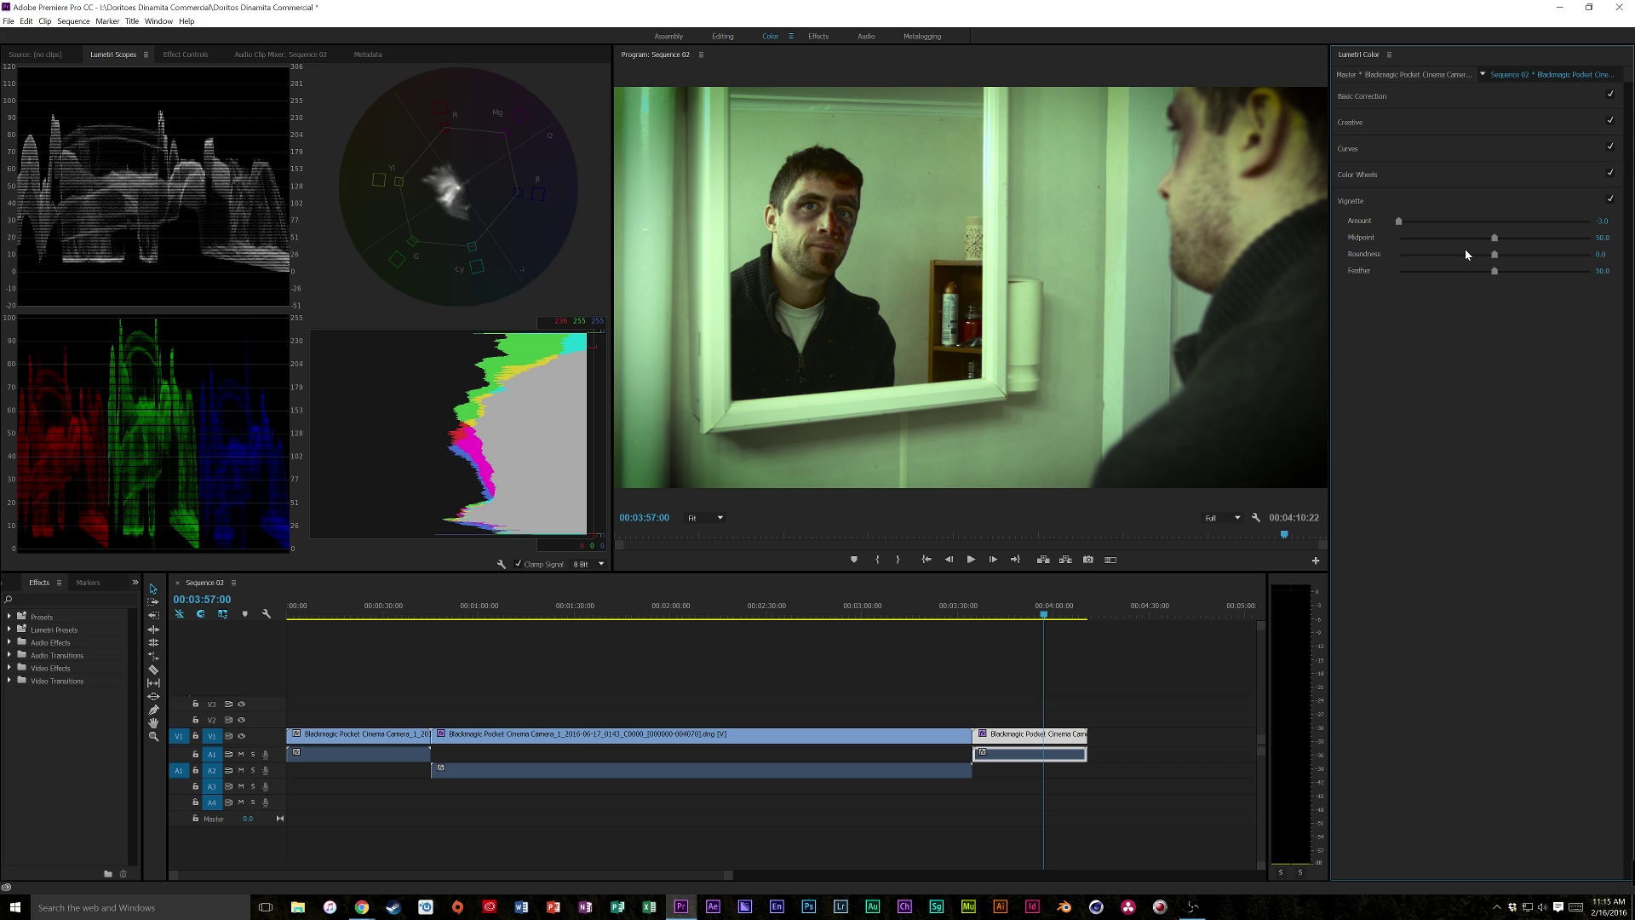
mouse_move(1492, 268)
left_mouse_down()
mouse_move(1540, 275)
mouse_move(1432, 273)
mouse_move(1545, 273)
mouse_move(1467, 255)
mouse_move(1565, 260)
mouse_move(1453, 243)
mouse_move(1475, 249)
left_mouse_up()
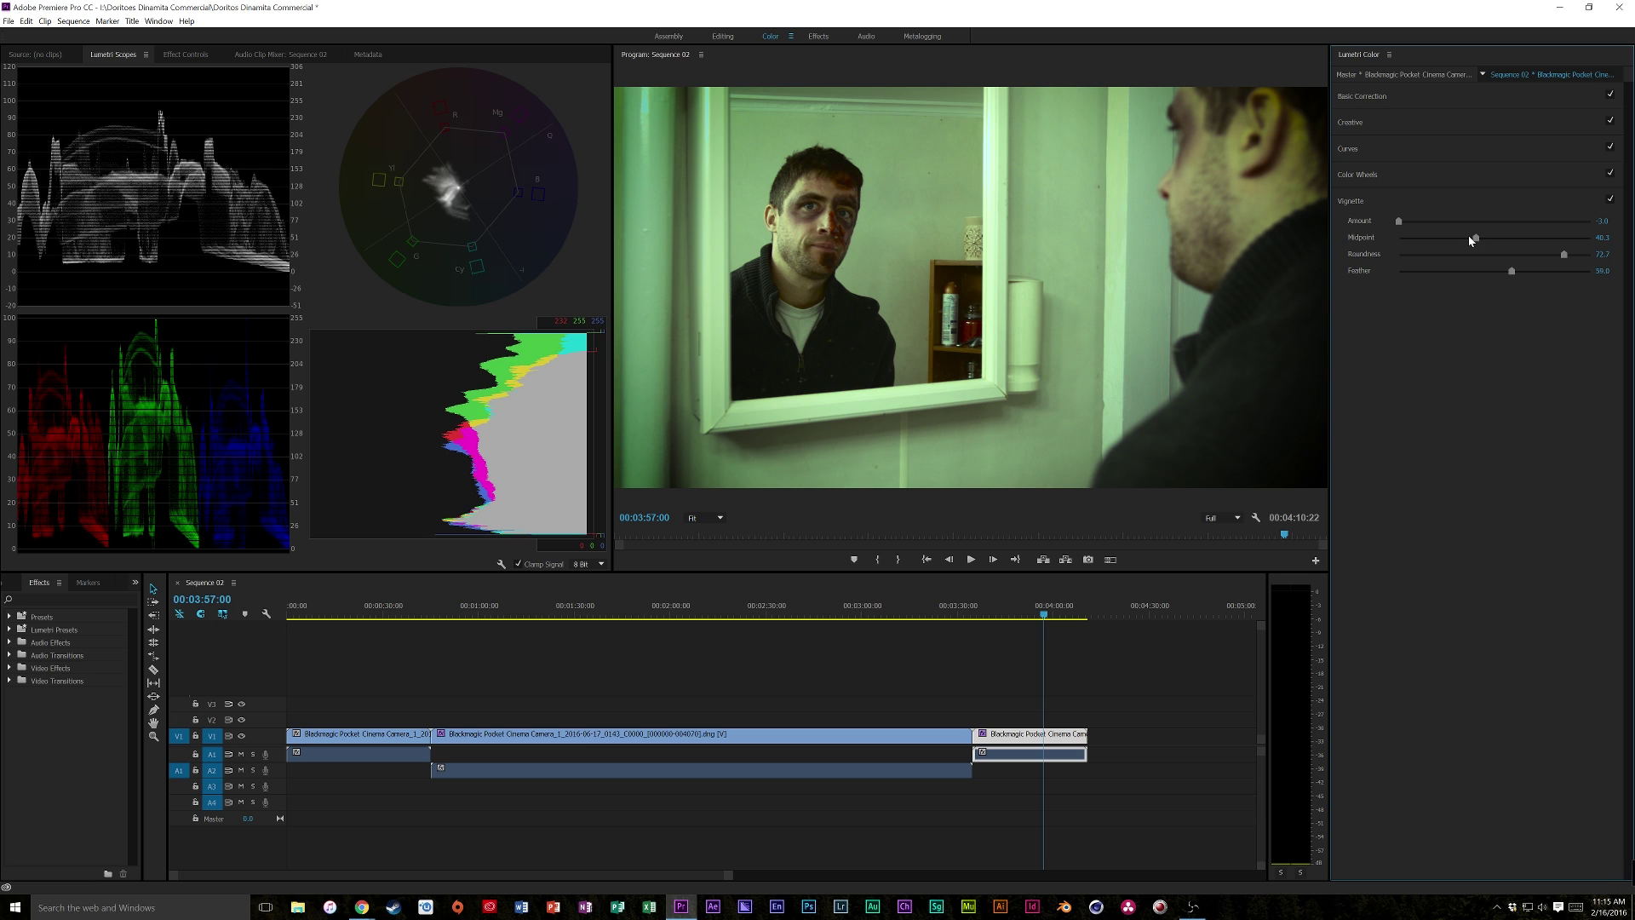
left_click_drag(1404, 227, 1441, 226)
left_click(1043, 615)
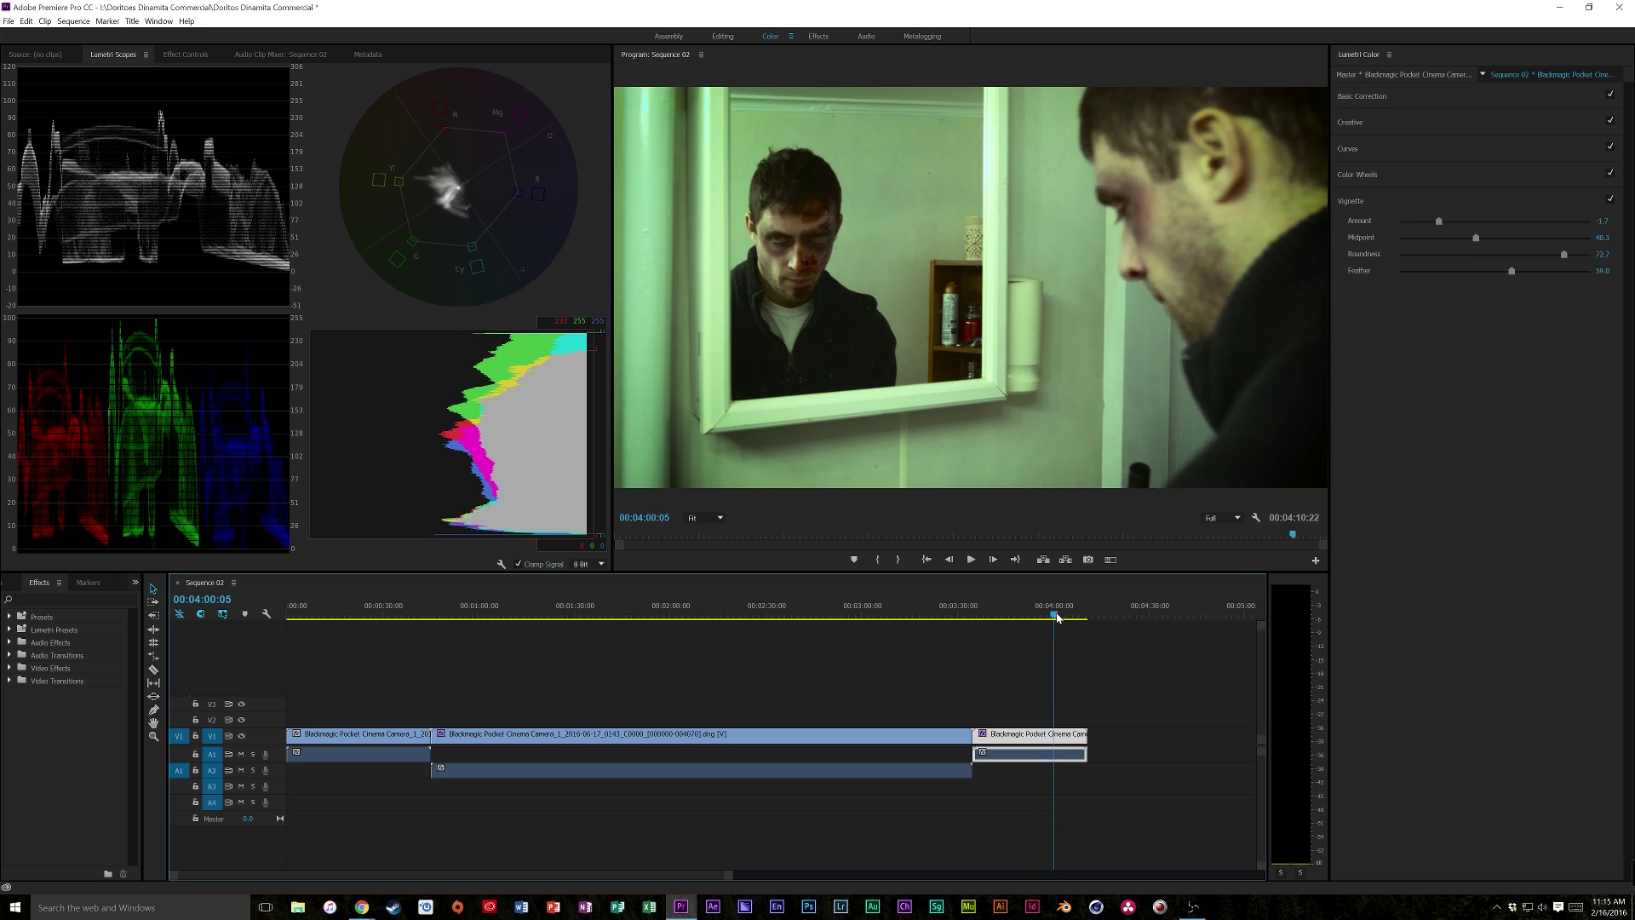
left_click_drag(1043, 622, 1032, 622)
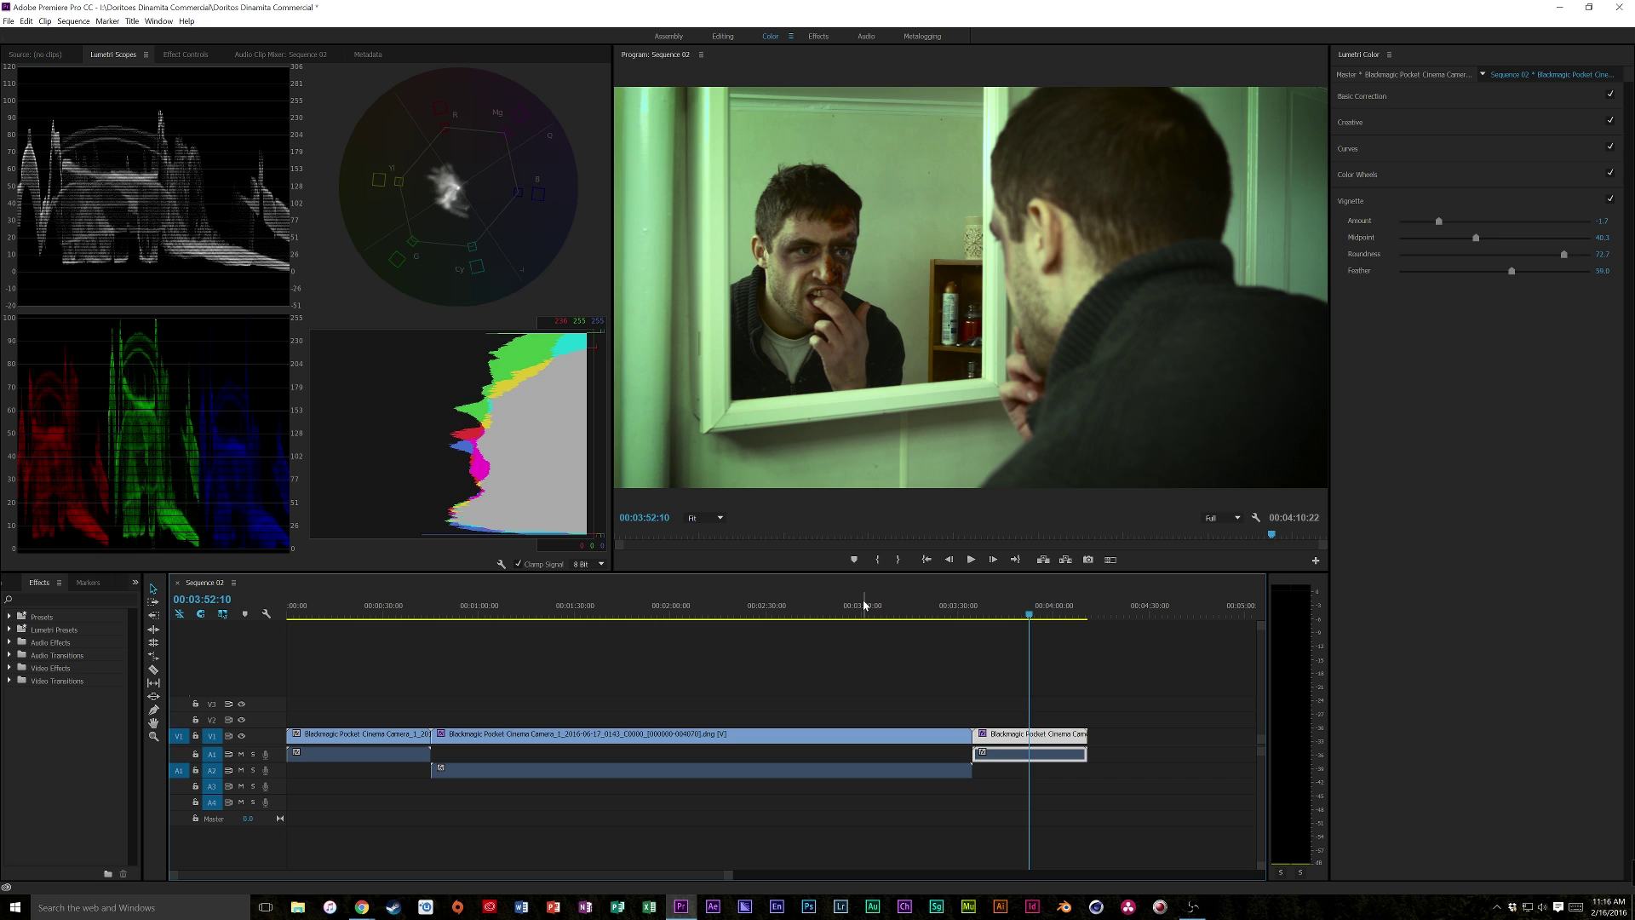
left_click_drag(865, 604, 965, 615)
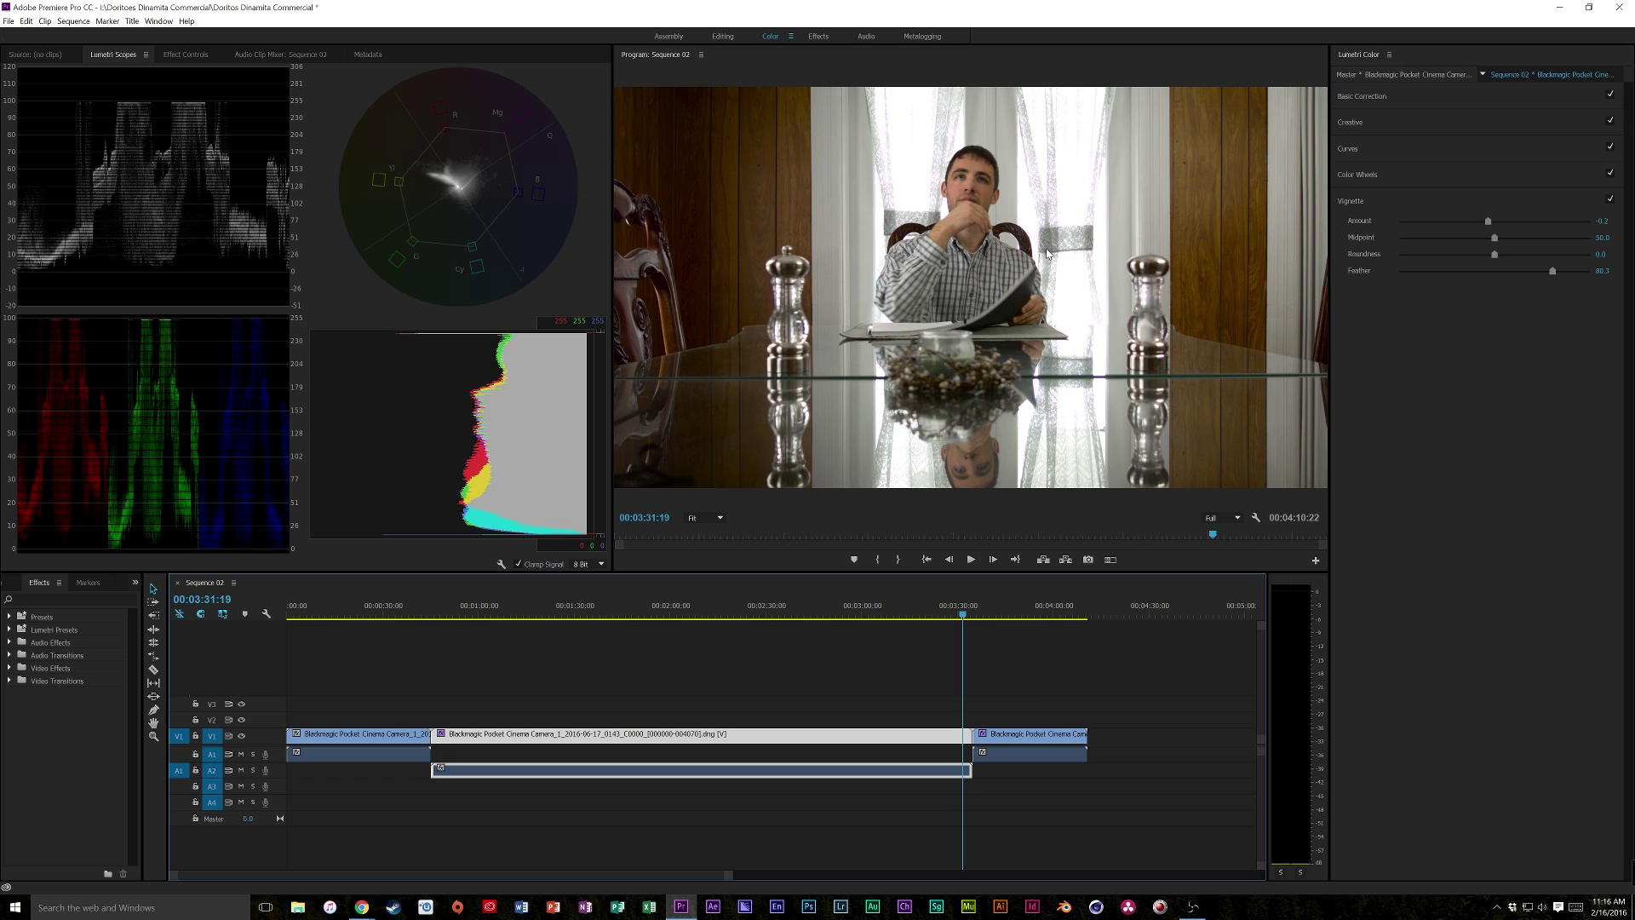
left_click(1031, 612)
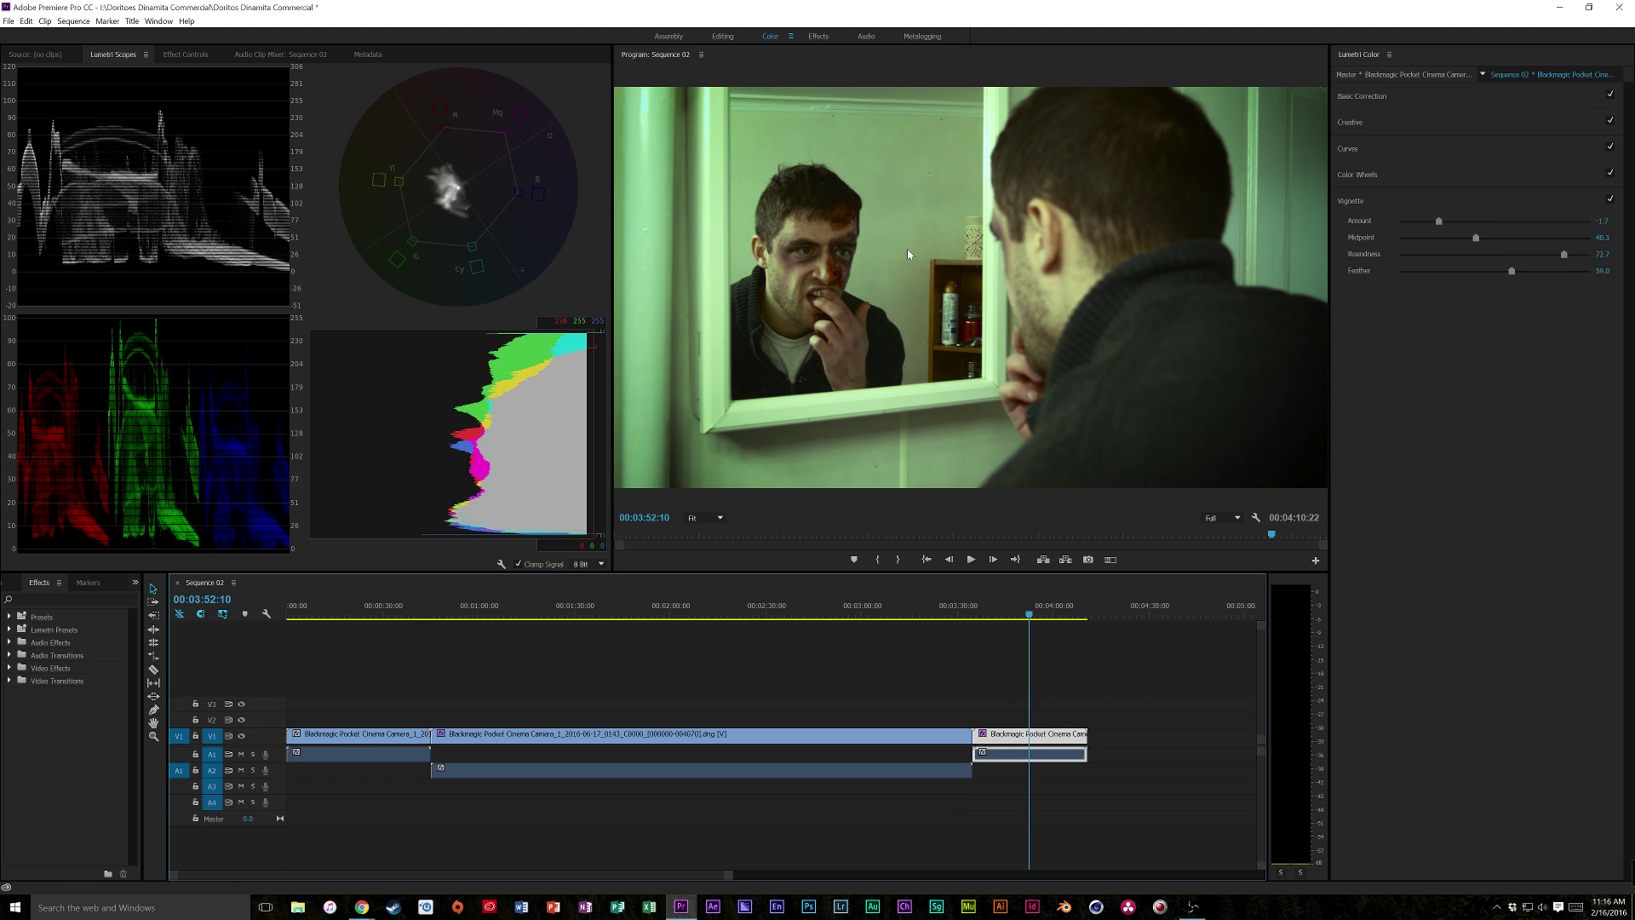